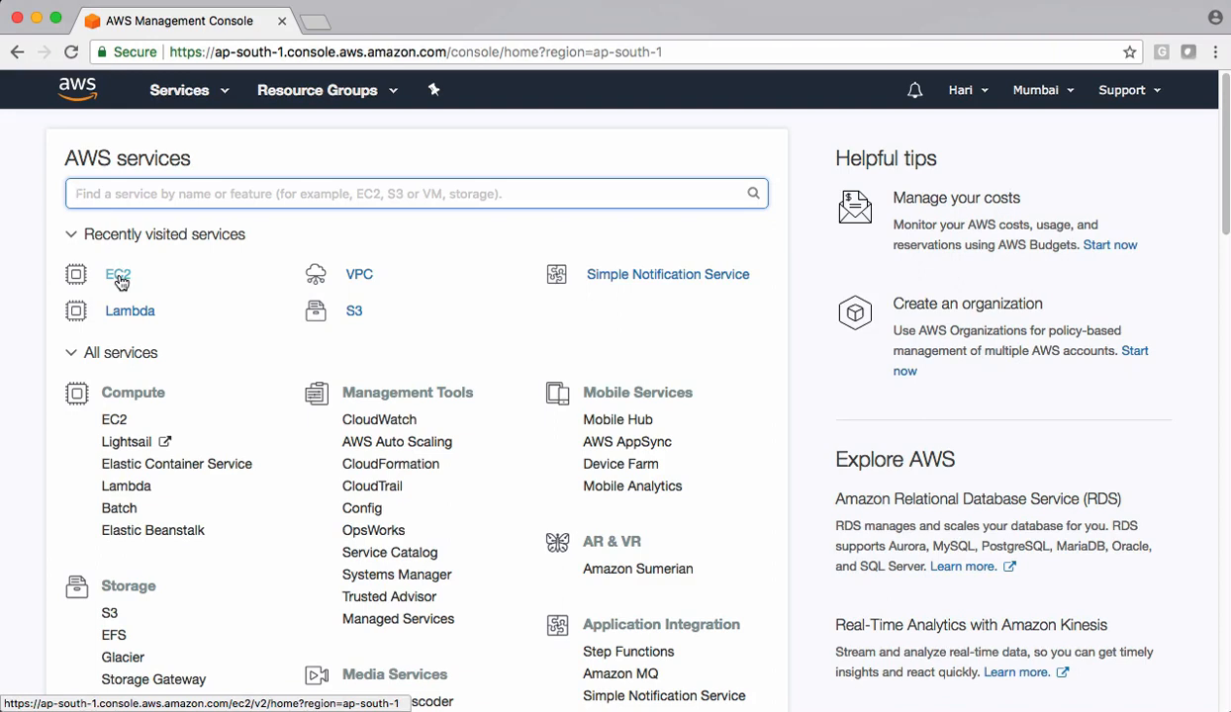
# - Open the EC2 service and go to its launch configurations list
pyautogui.click(117, 277)
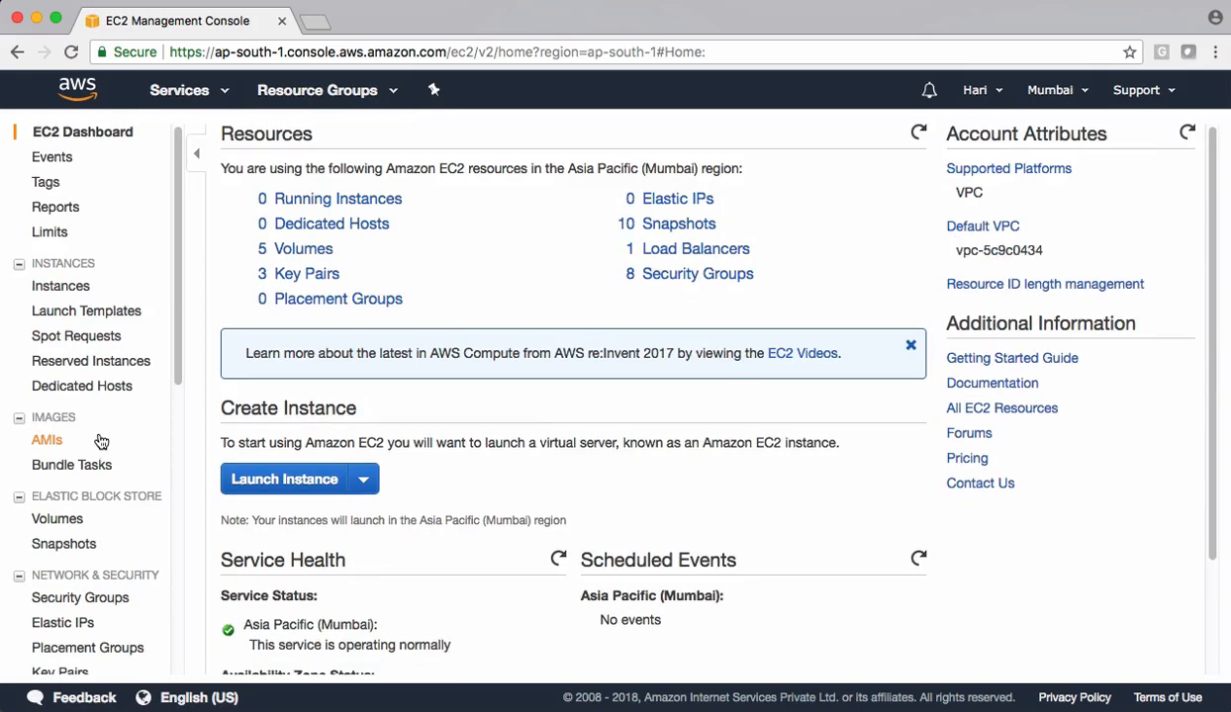
pyautogui.scroll(-3, 96, 428)
pyautogui.scroll(-2, 96, 436)
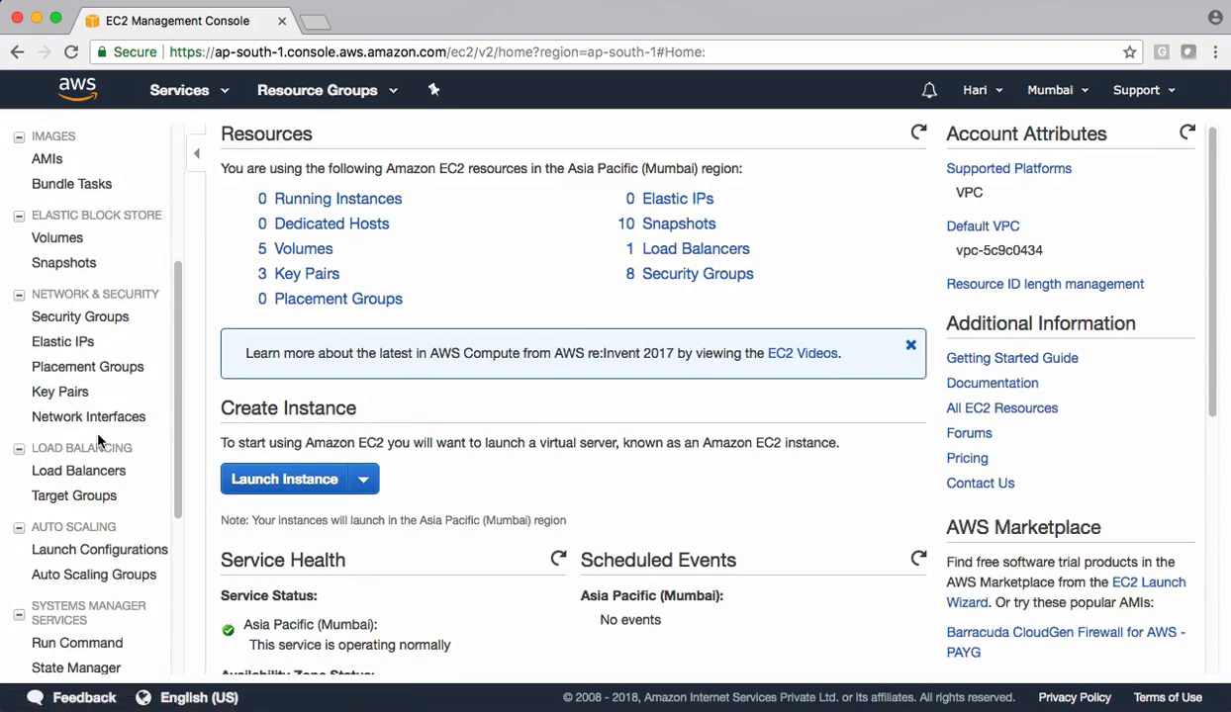
pyautogui.scroll(-1, 99, 432)
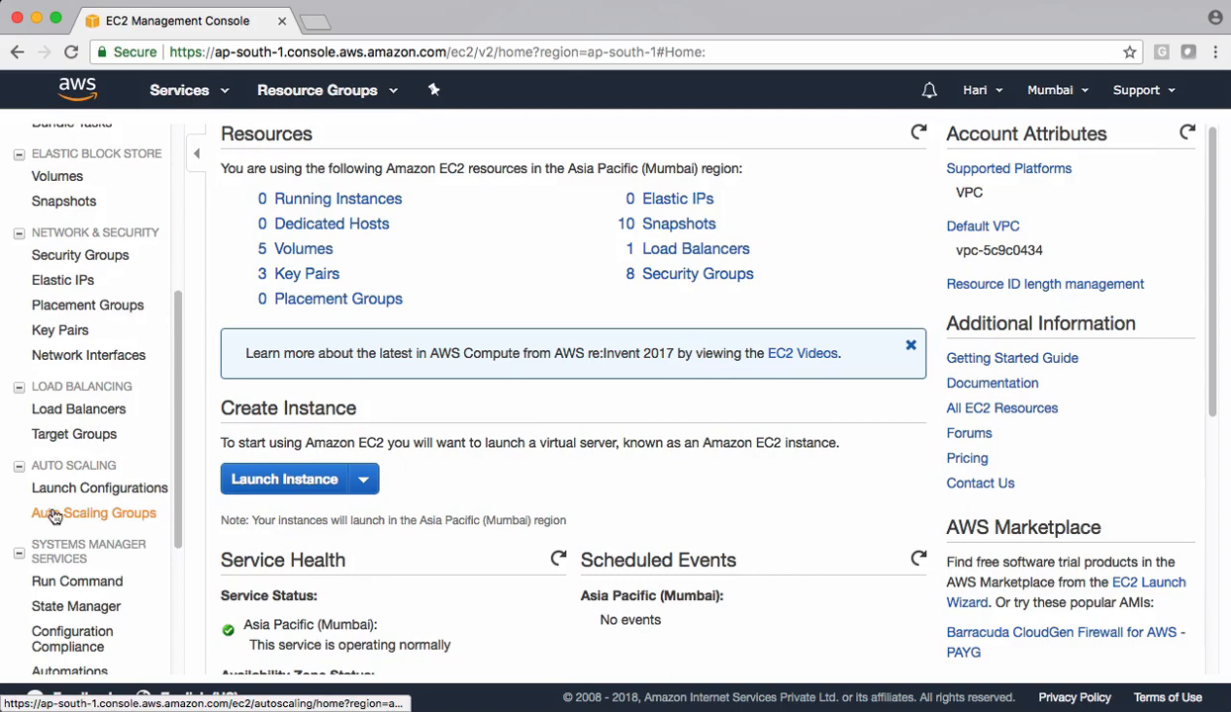
pyautogui.click(102, 487)
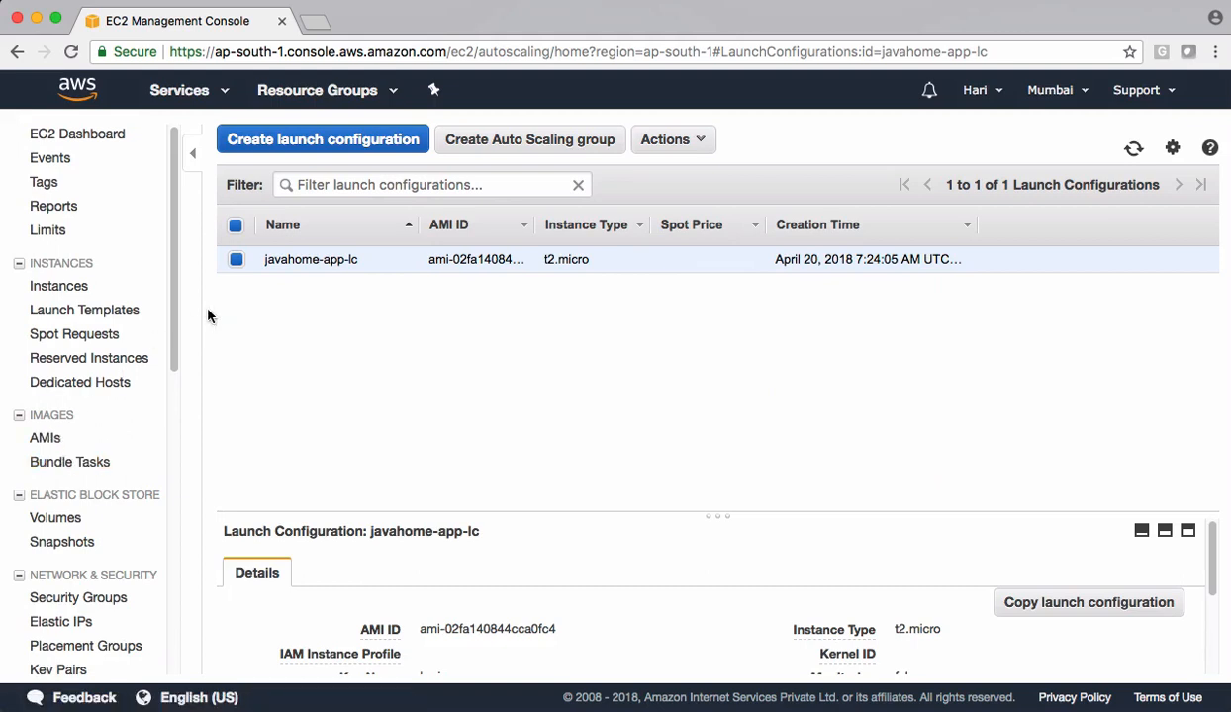
pyautogui.click(356, 141)
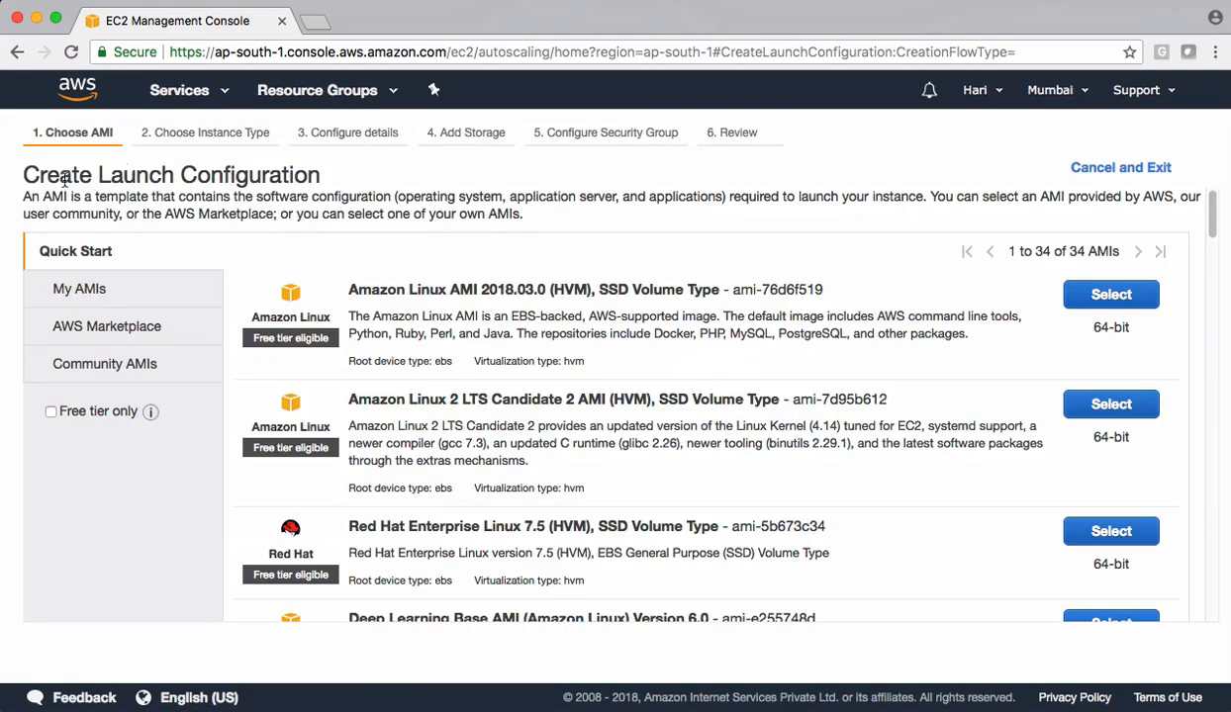
pyautogui.moveTo(40, 174); pyautogui.dragTo(340, 173)
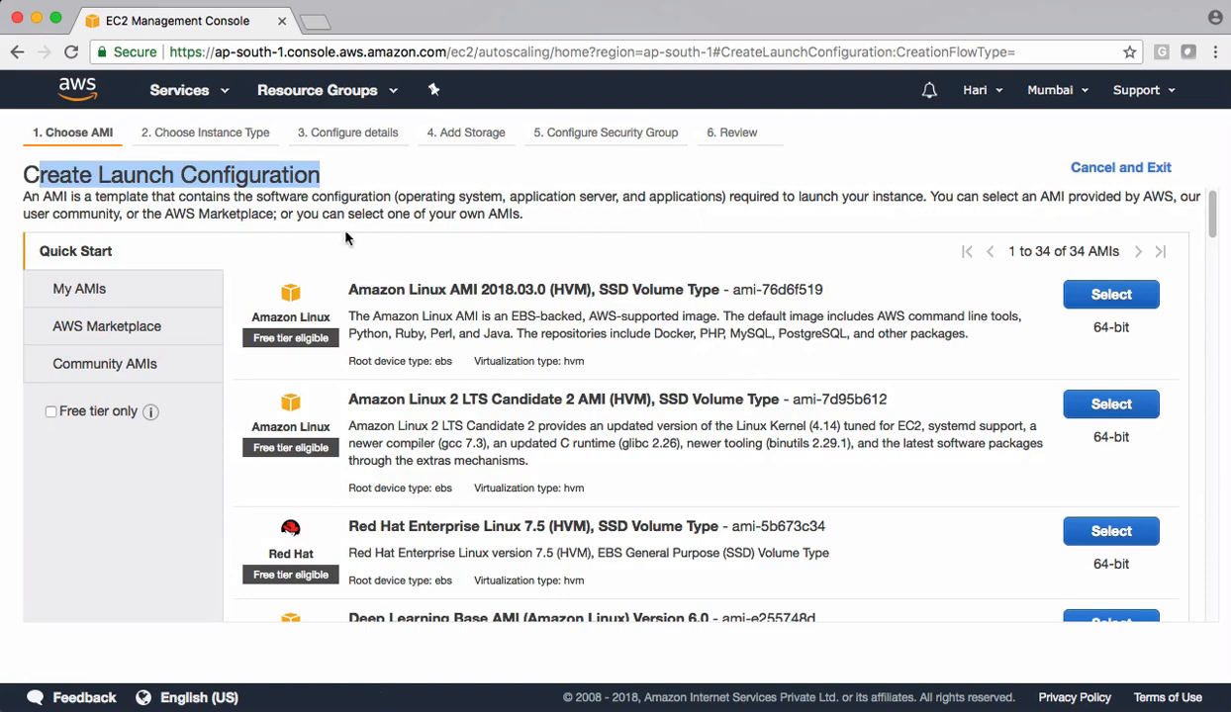
pyautogui.moveTo(345, 285); pyautogui.dragTo(821, 293)
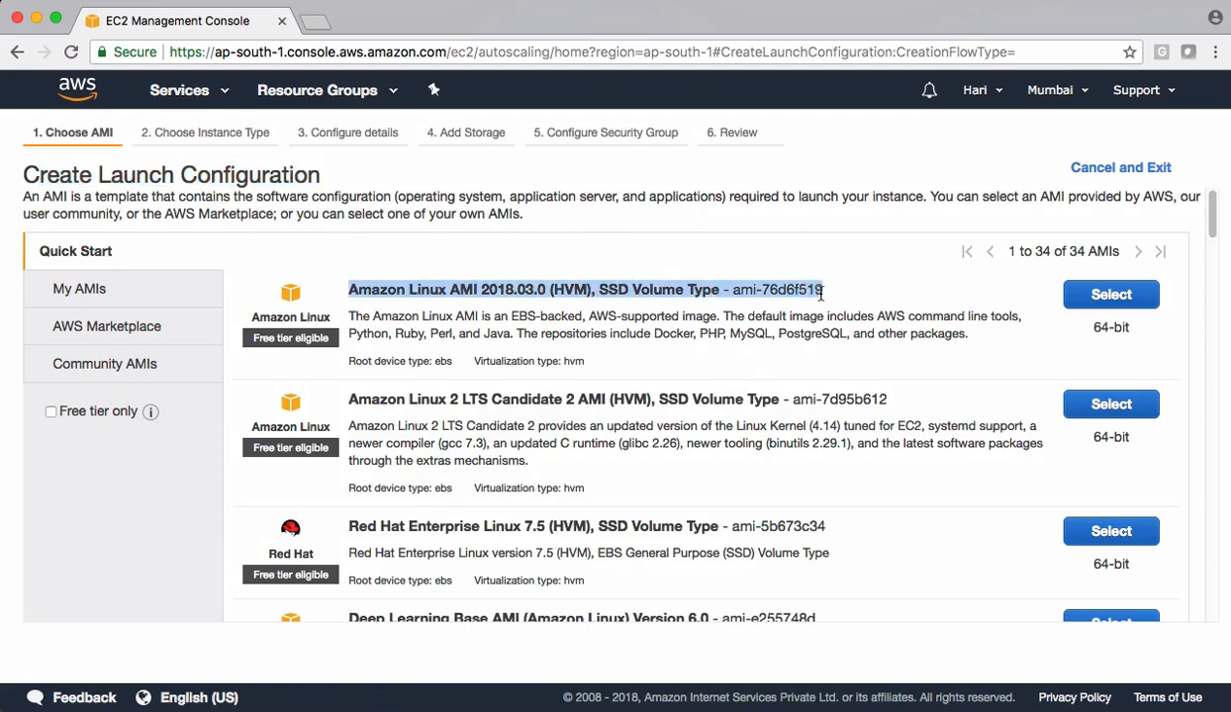
pyautogui.click(1075, 291)
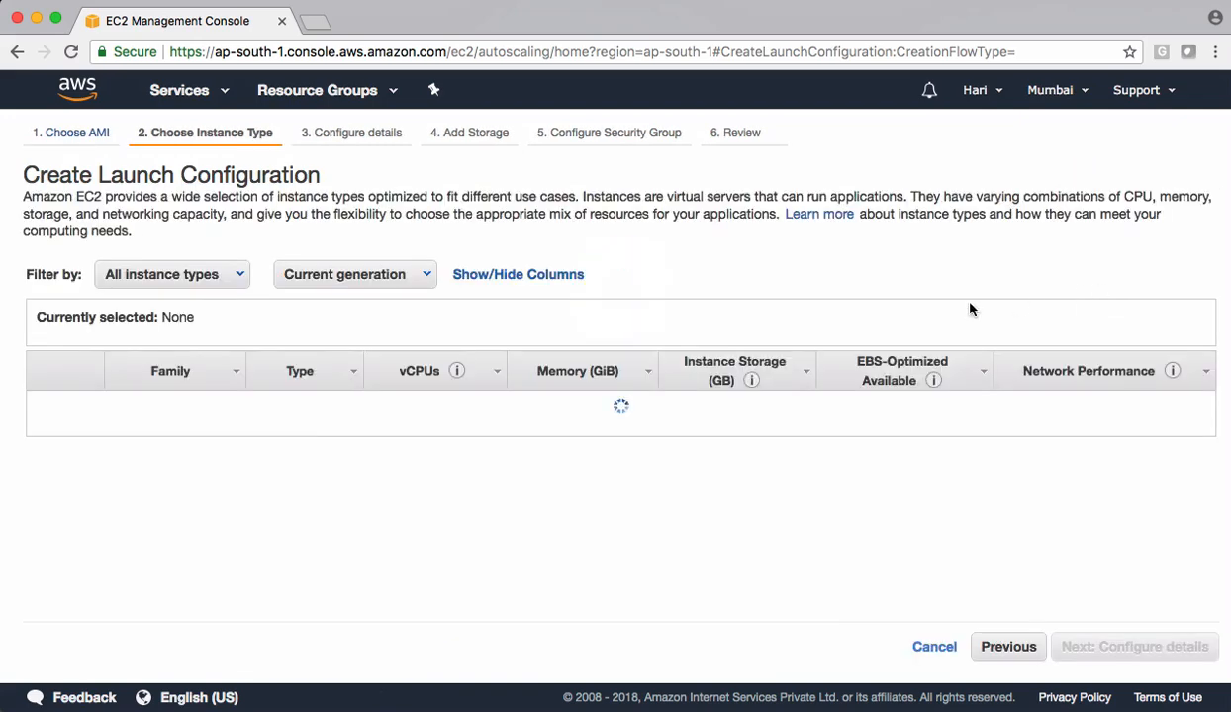
pyautogui.scroll(-1, 400, 296)
pyautogui.moveTo(331, 406)
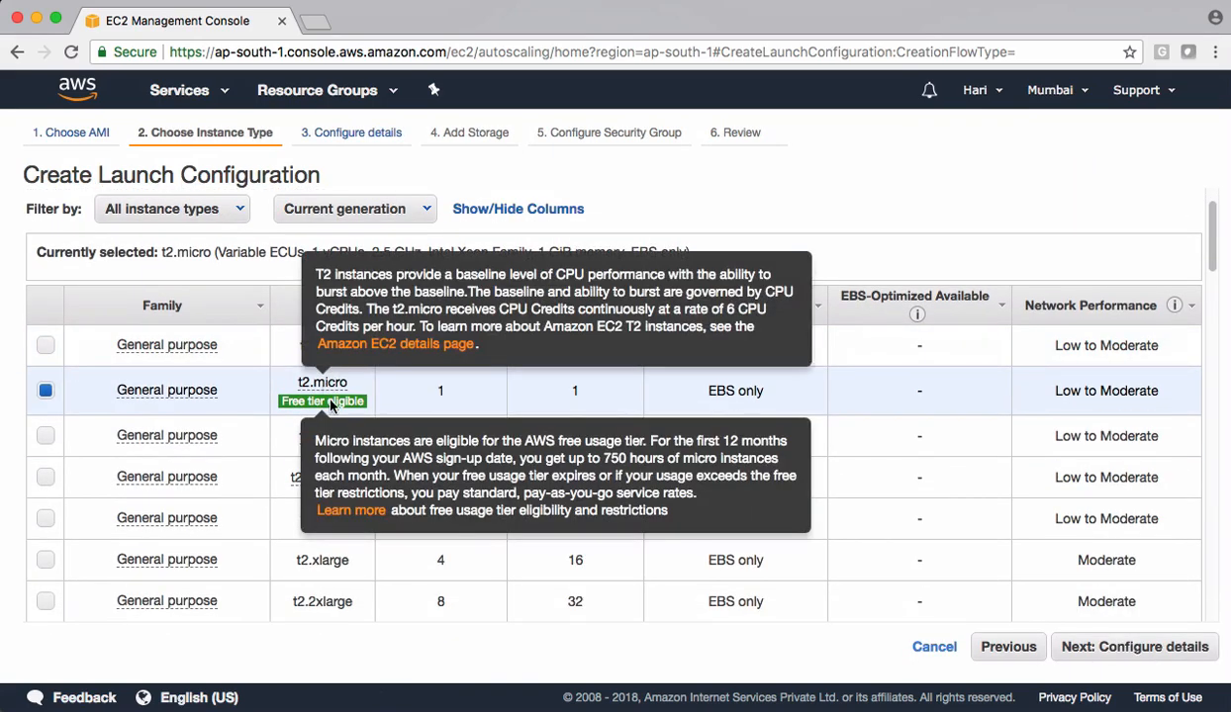
pyautogui.click(1093, 648)
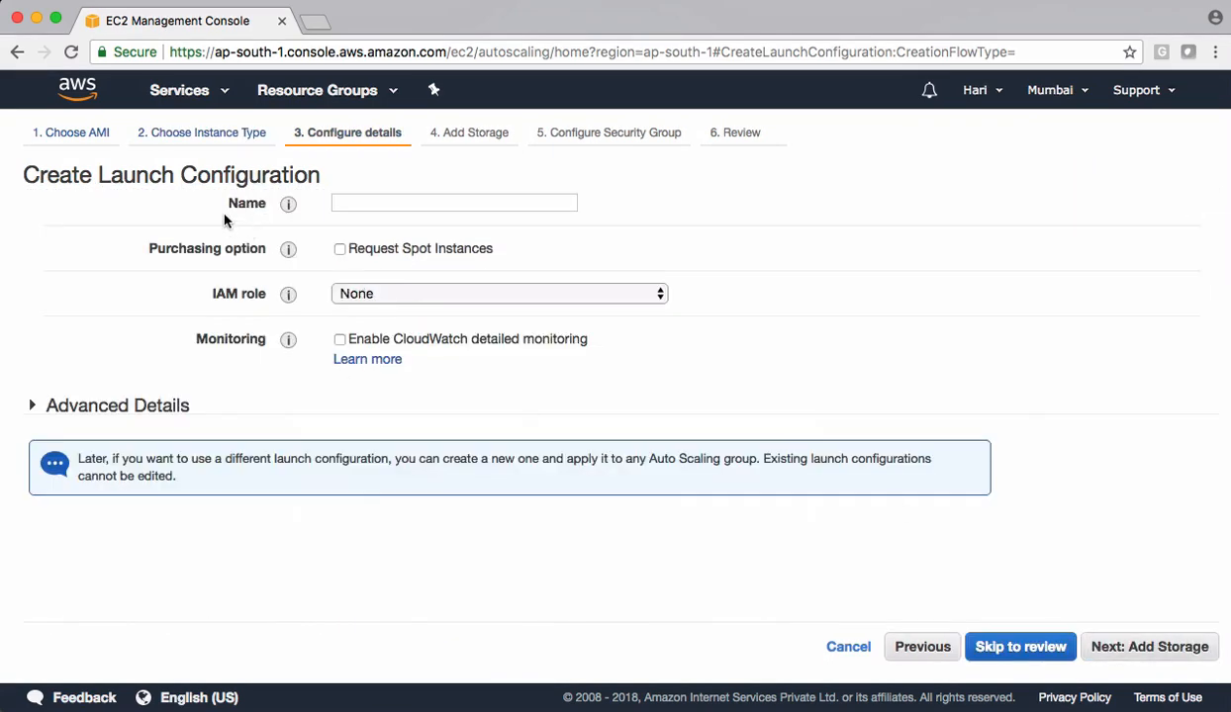
pyautogui.click(403, 204)
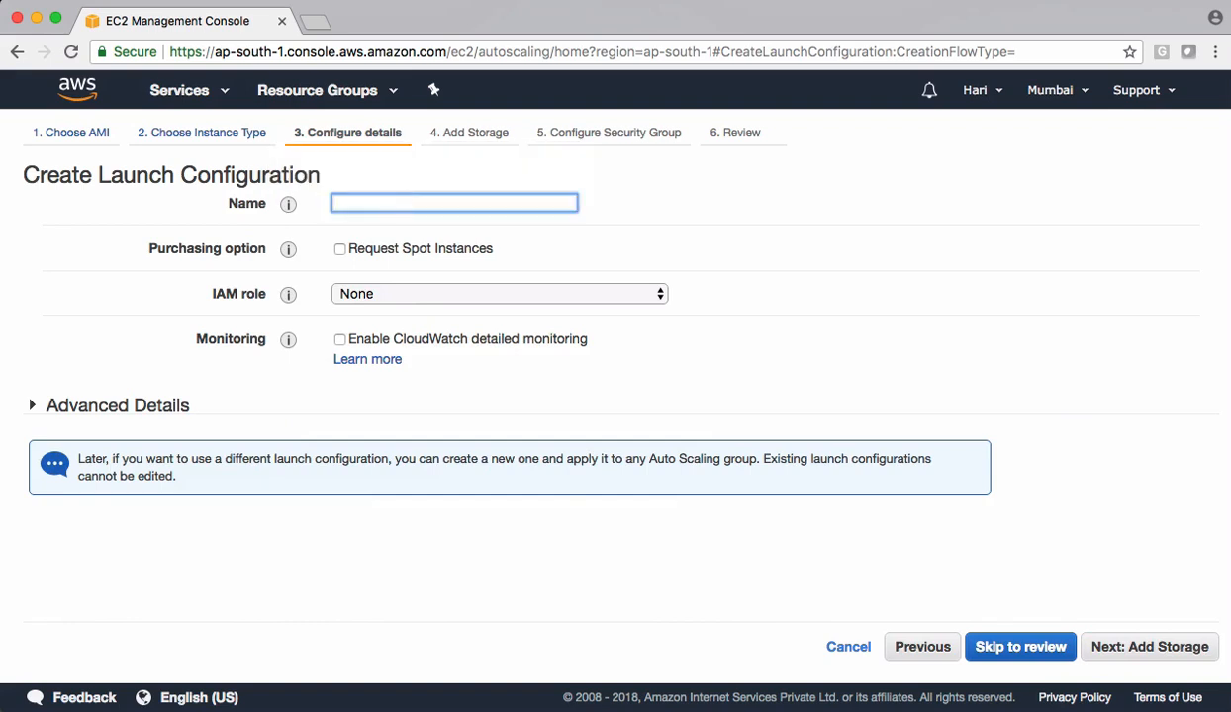
pyautogui.write('demo')
pyautogui.click(156, 411)
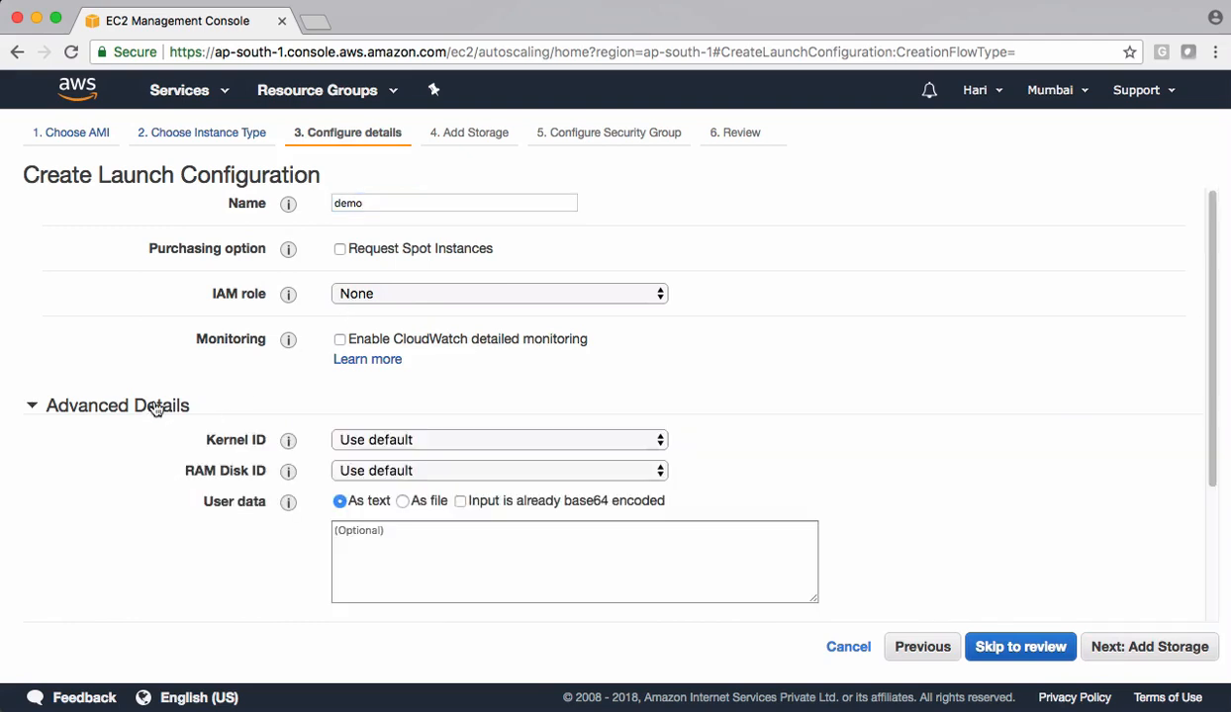
pyautogui.scroll(-2, 155, 411)
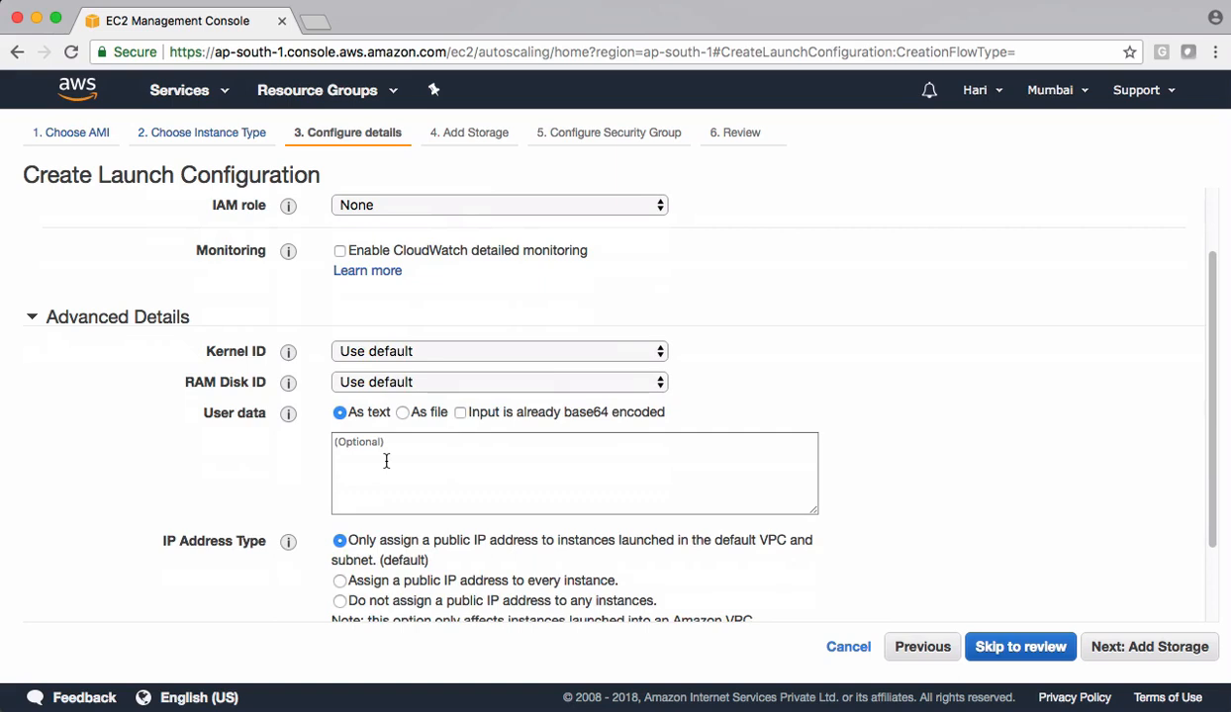
pyautogui.click(1116, 649)
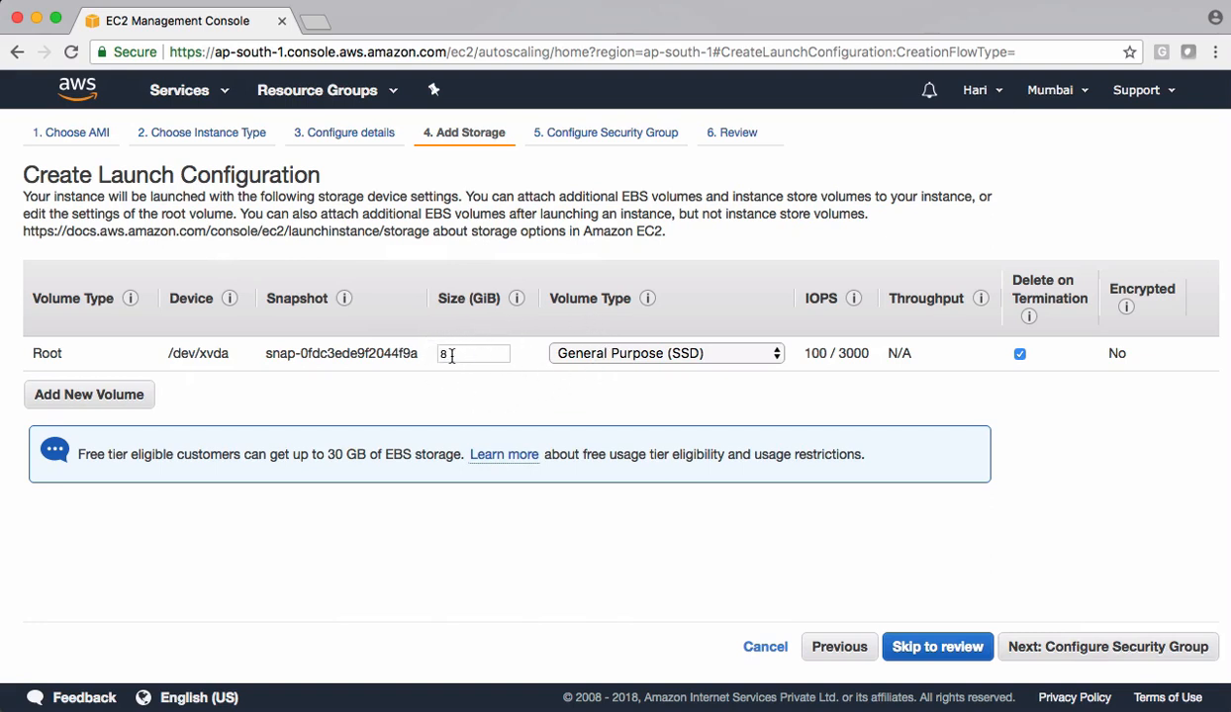
pyautogui.click(1065, 648)
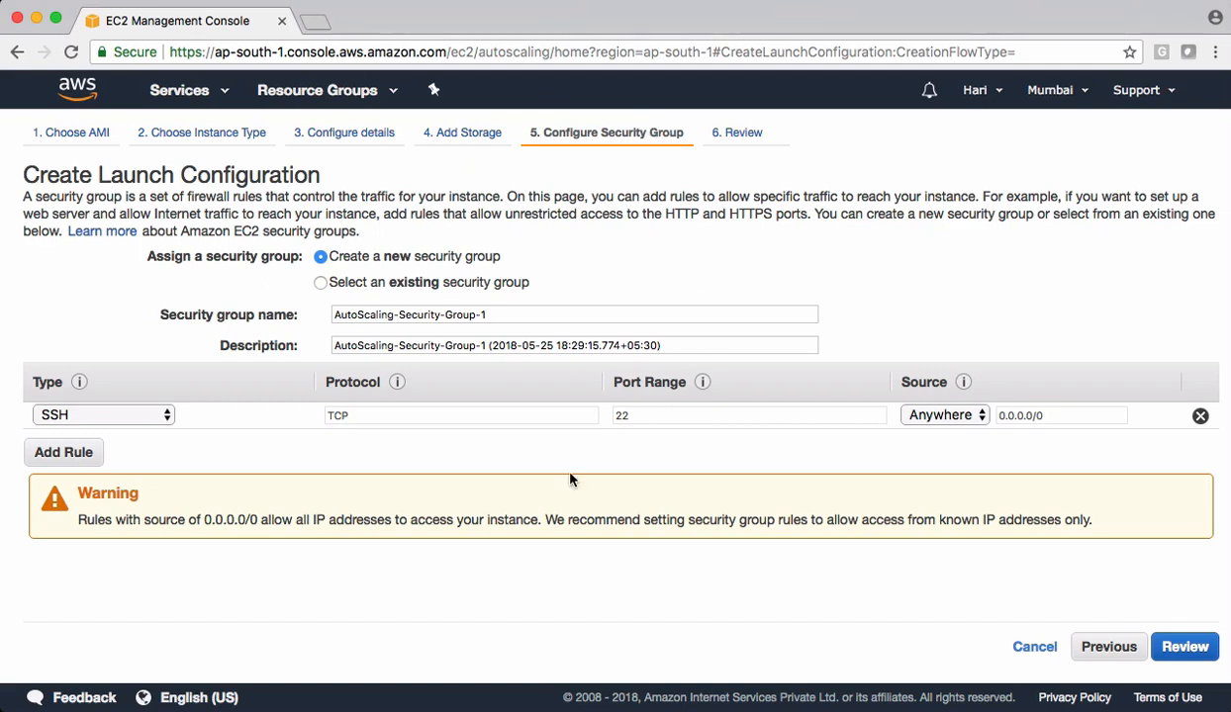
pyautogui.click(1033, 647)
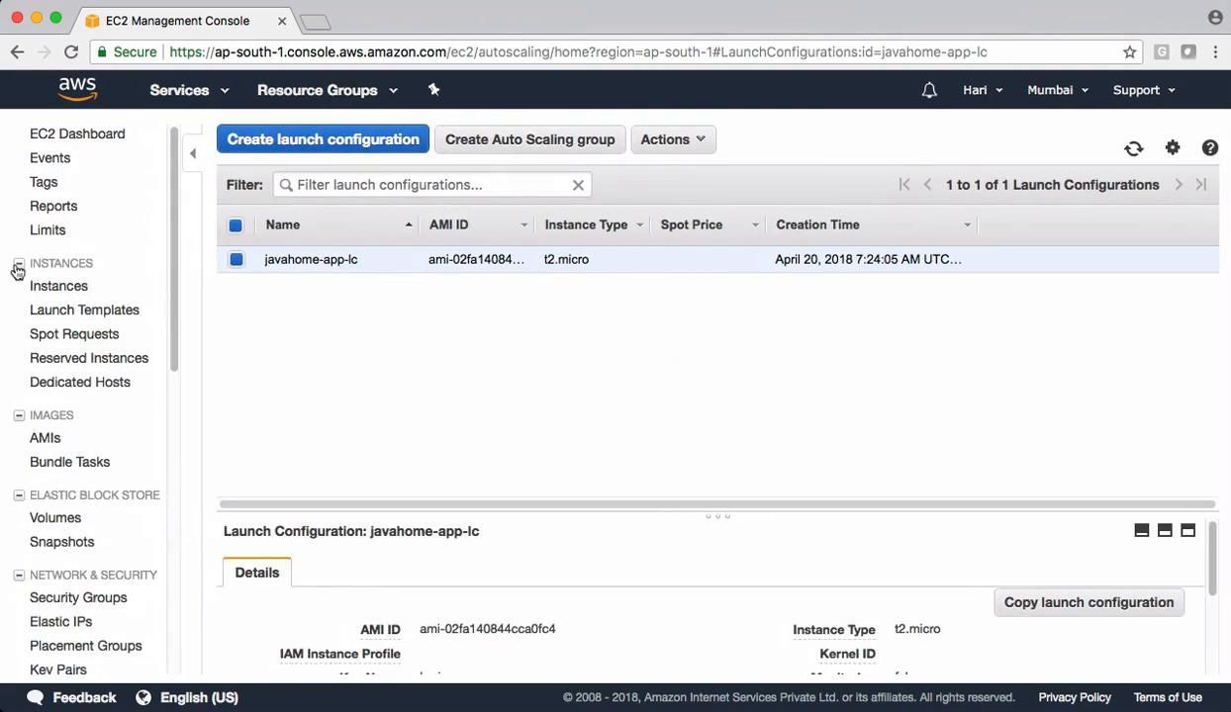
# - Start launching a new EC2 instance from Amazon Linux AMI 2018.03.0 (HVM) with the t2.micro instance type
pyautogui.click(62, 286)
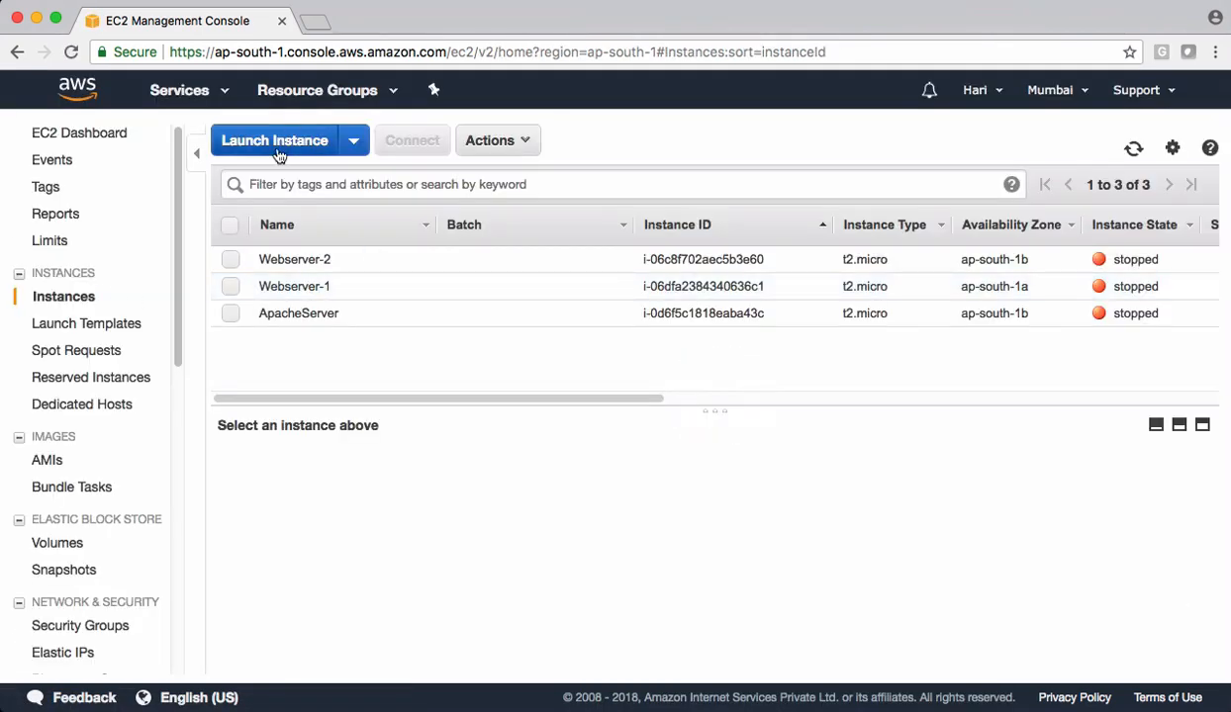
pyautogui.click(272, 146)
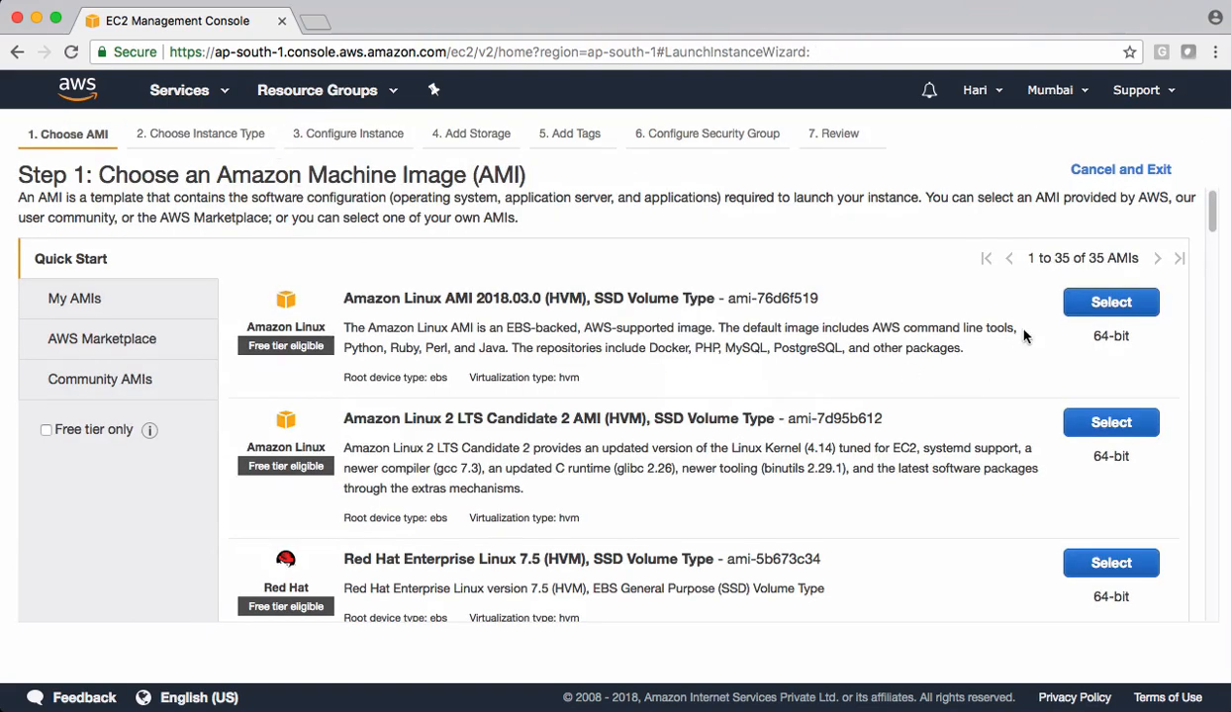
pyautogui.click(1110, 302)
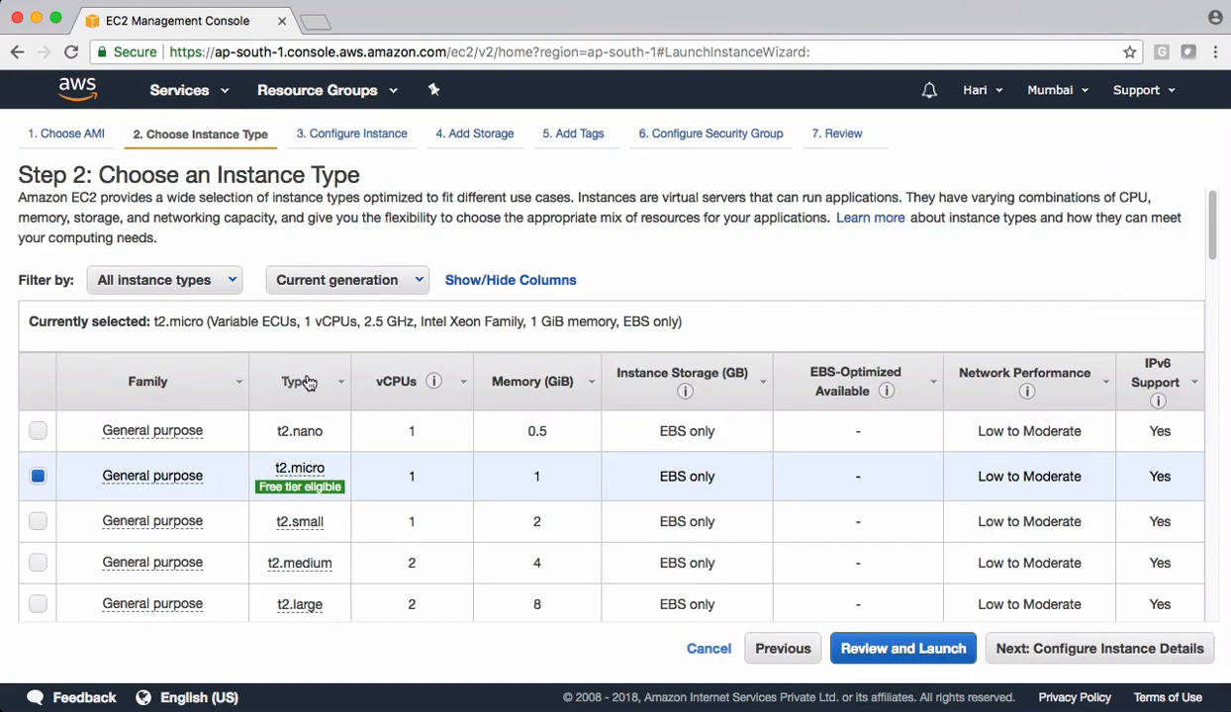
pyautogui.scroll(-2, 297, 385)
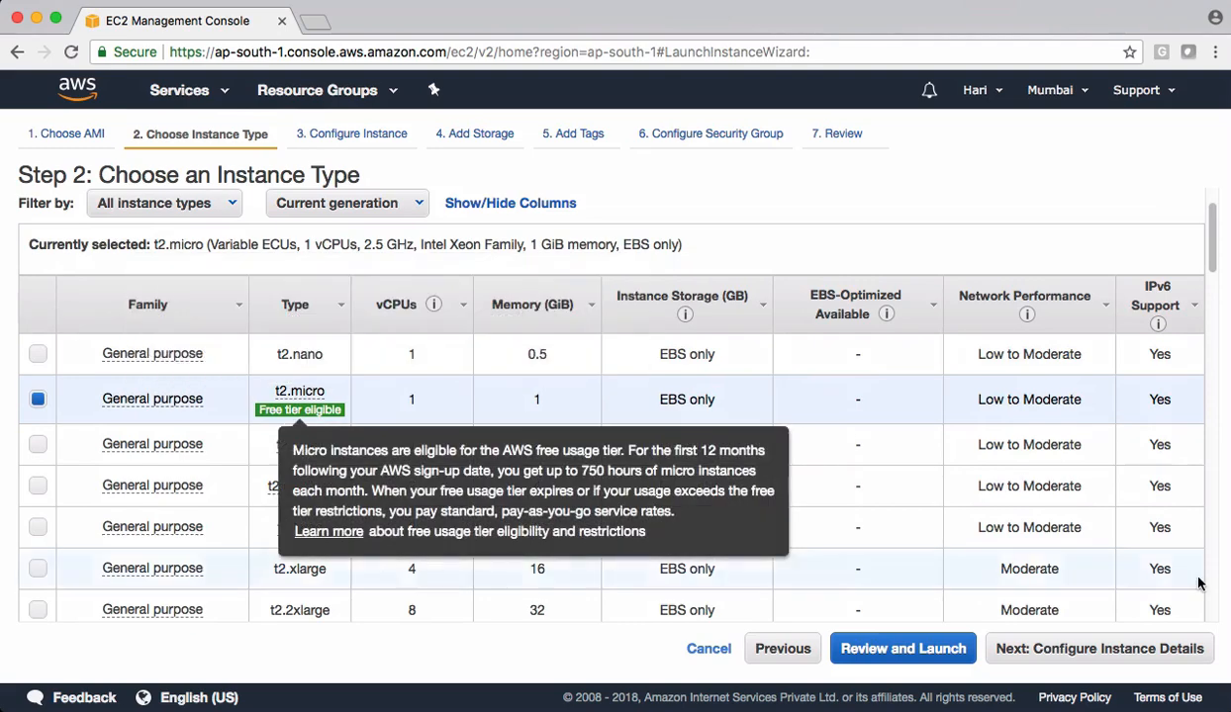
pyautogui.click(1113, 648)
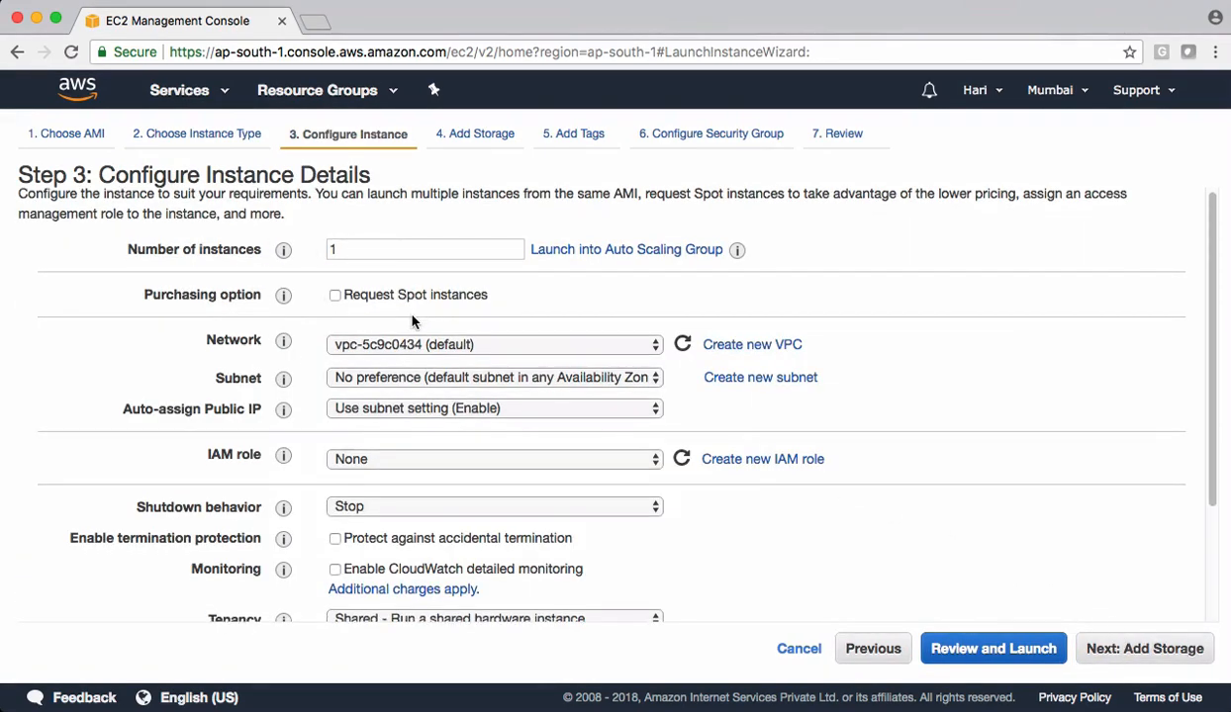
# - Add a bash user data script that installs httpd, writes a "Welcome to java home cloud" heading to /var/www/html/index.html, and enables and starts httpd
pyautogui.scroll(-3, 399, 307)
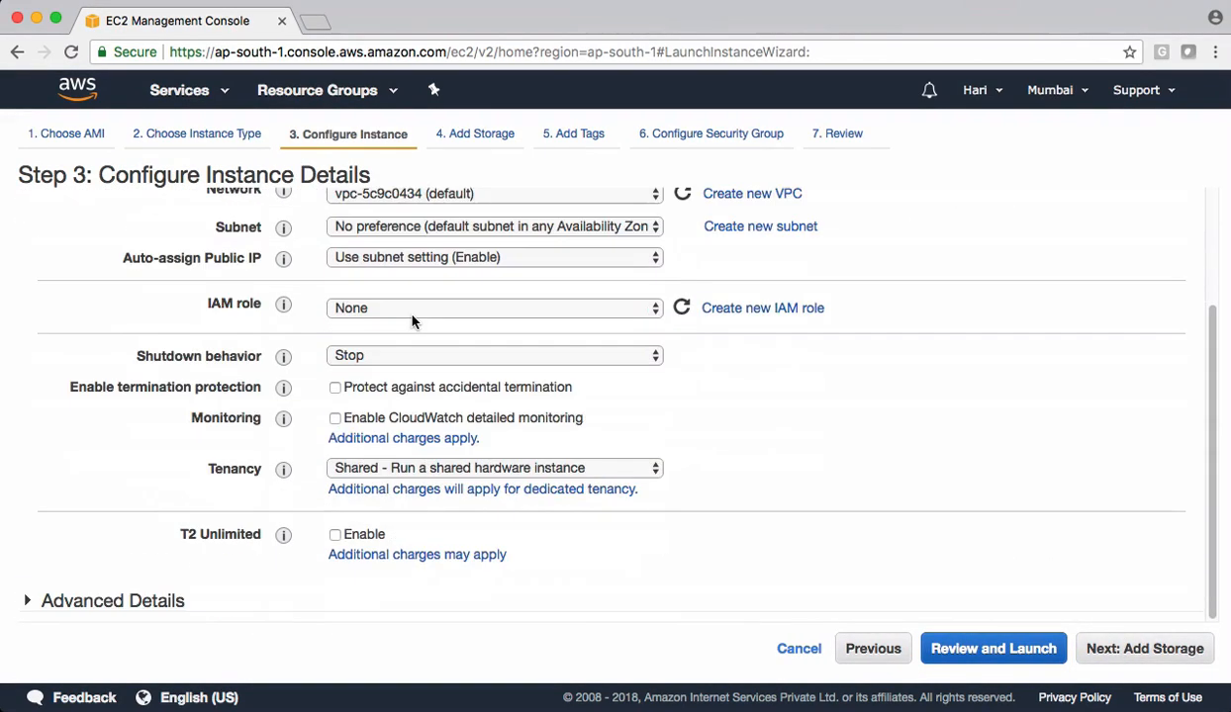
pyautogui.click(148, 603)
pyautogui.click(432, 547)
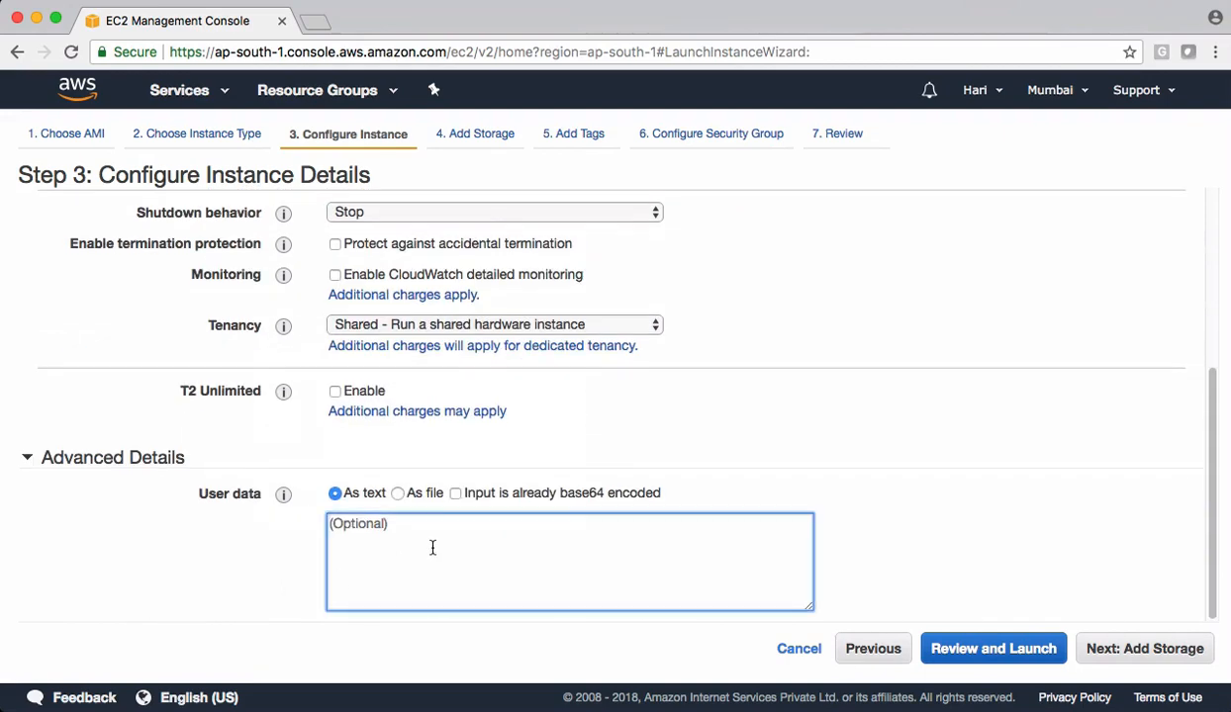
pyautogui.write("#!/bin/bash yum install httpd -y echo '<h1>Welcome to java home cloud </h1>' > /var/www/html/index.html chkconfig httpd on service httpd start")
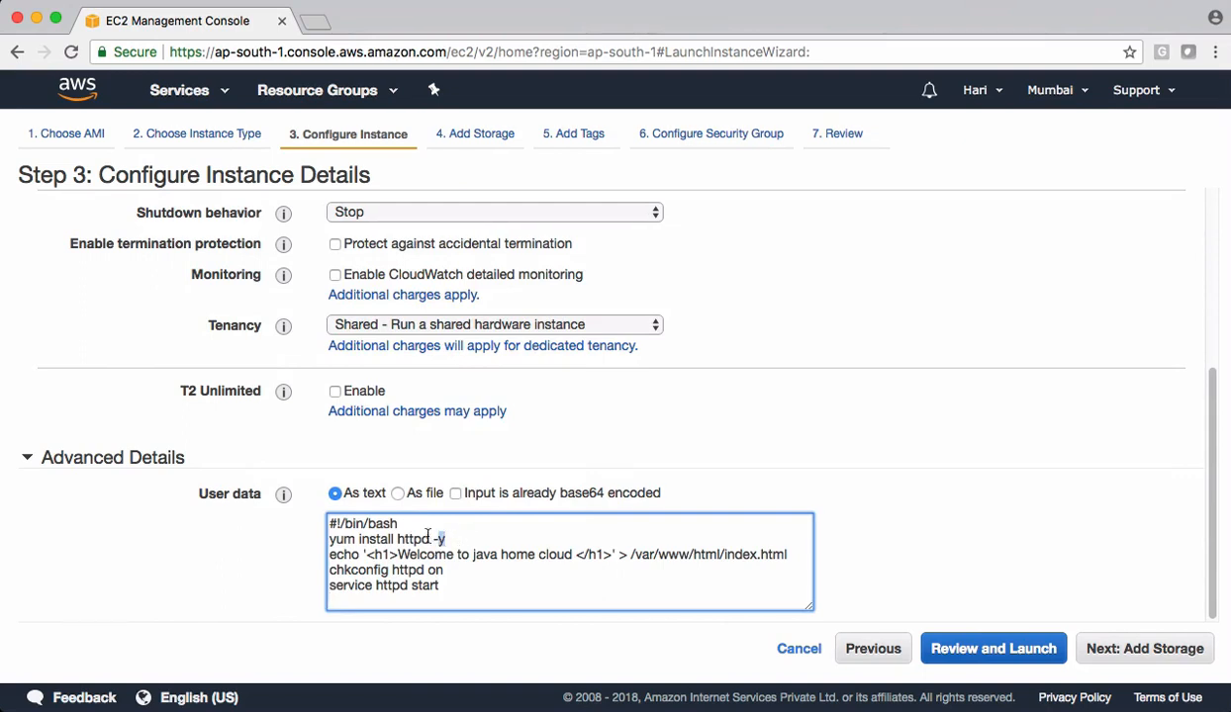
pyautogui.moveTo(447, 539); pyautogui.dragTo(329, 539)
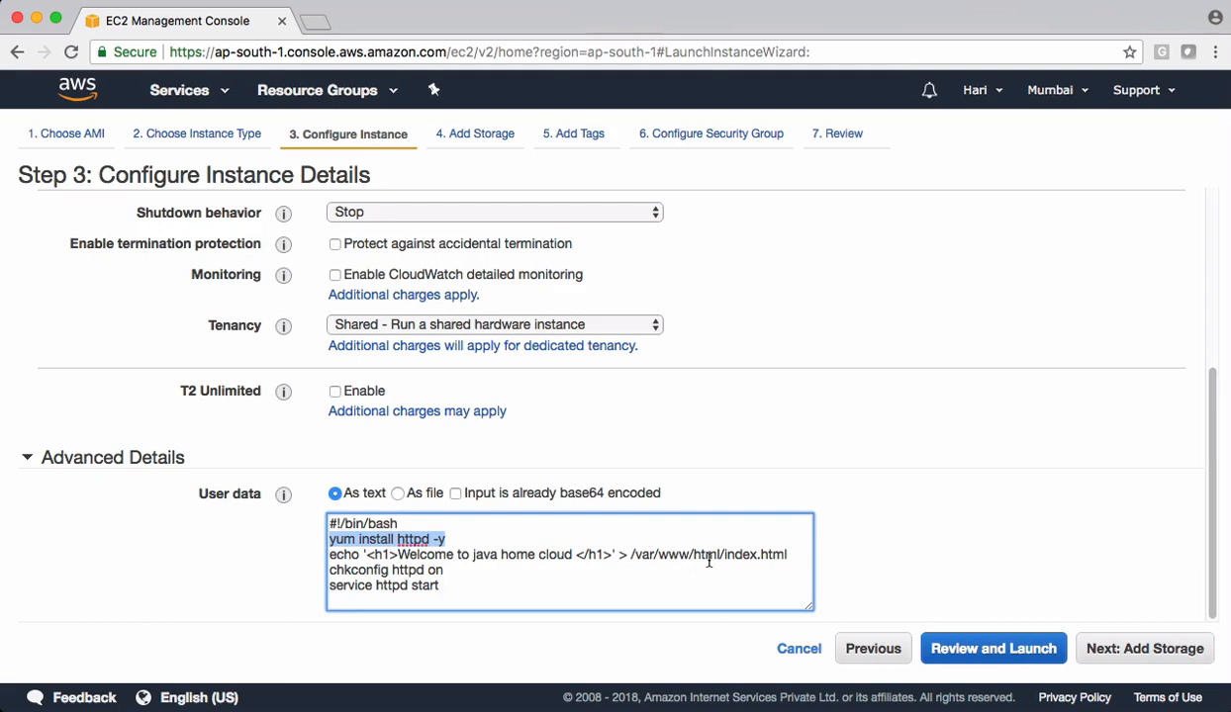
pyautogui.moveTo(445, 571); pyautogui.dragTo(325, 563)
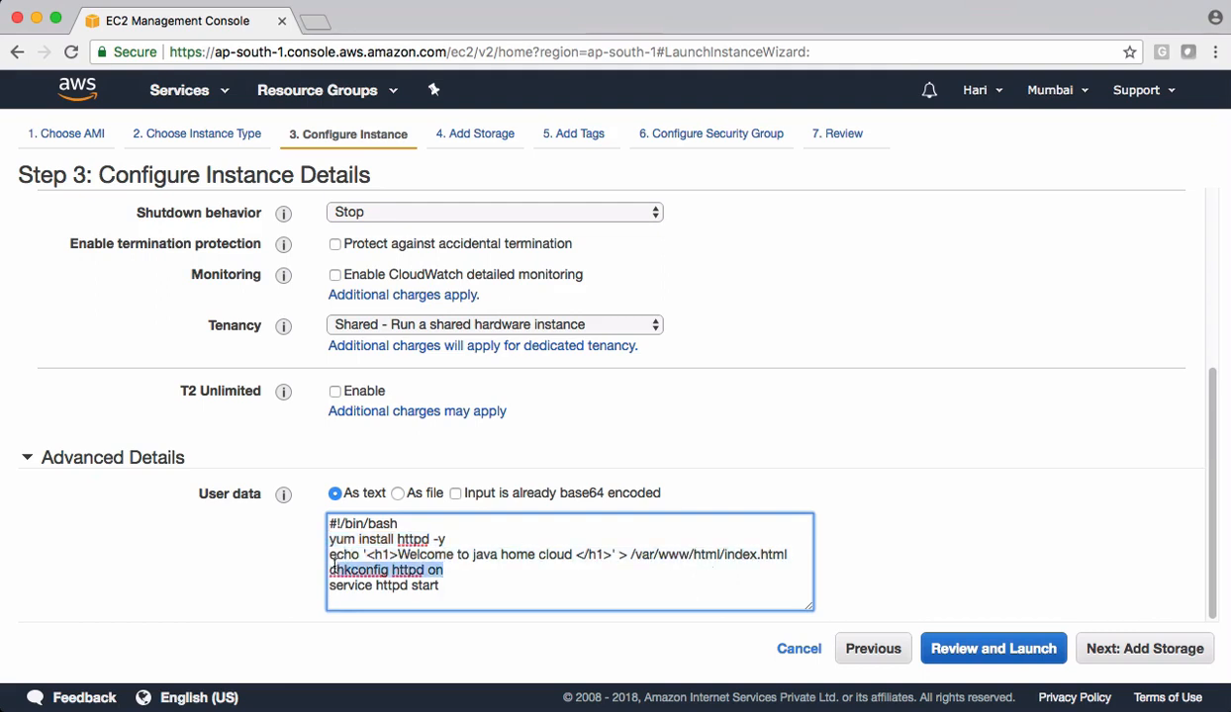
pyautogui.click(423, 574)
pyautogui.moveTo(446, 570); pyautogui.dragTo(327, 568)
pyautogui.doubleClick(391, 585)
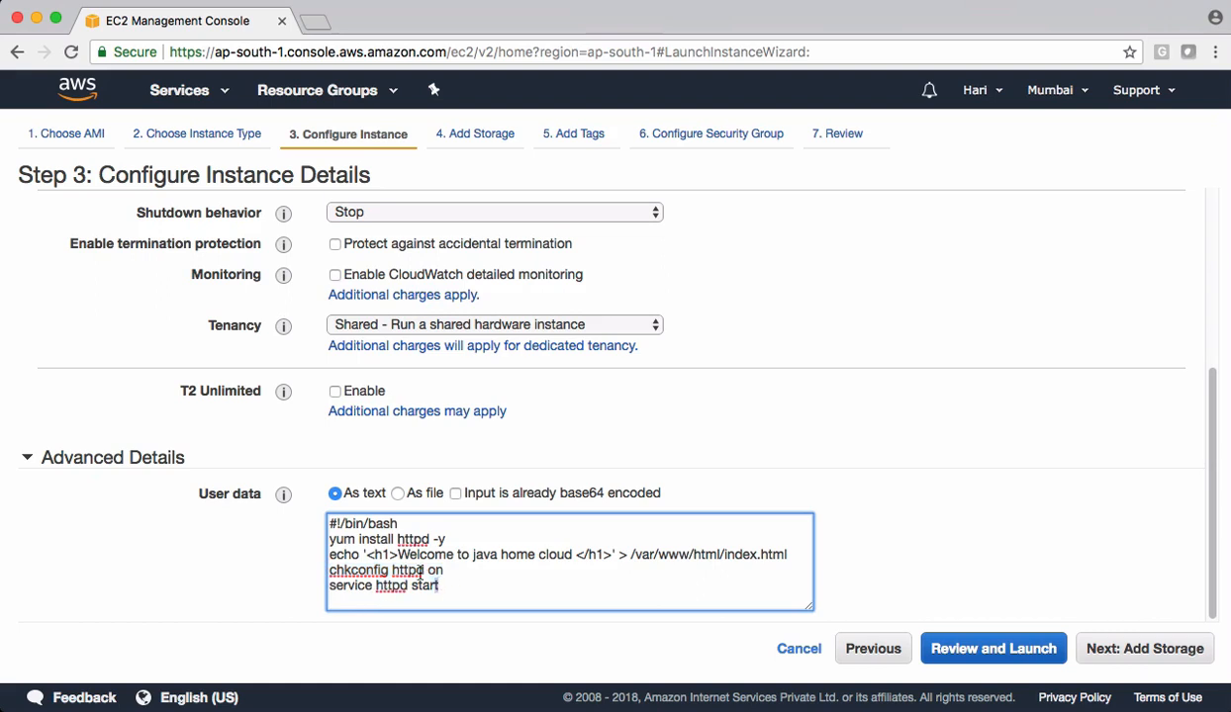
pyautogui.press('super+a')
pyautogui.click(1170, 651)
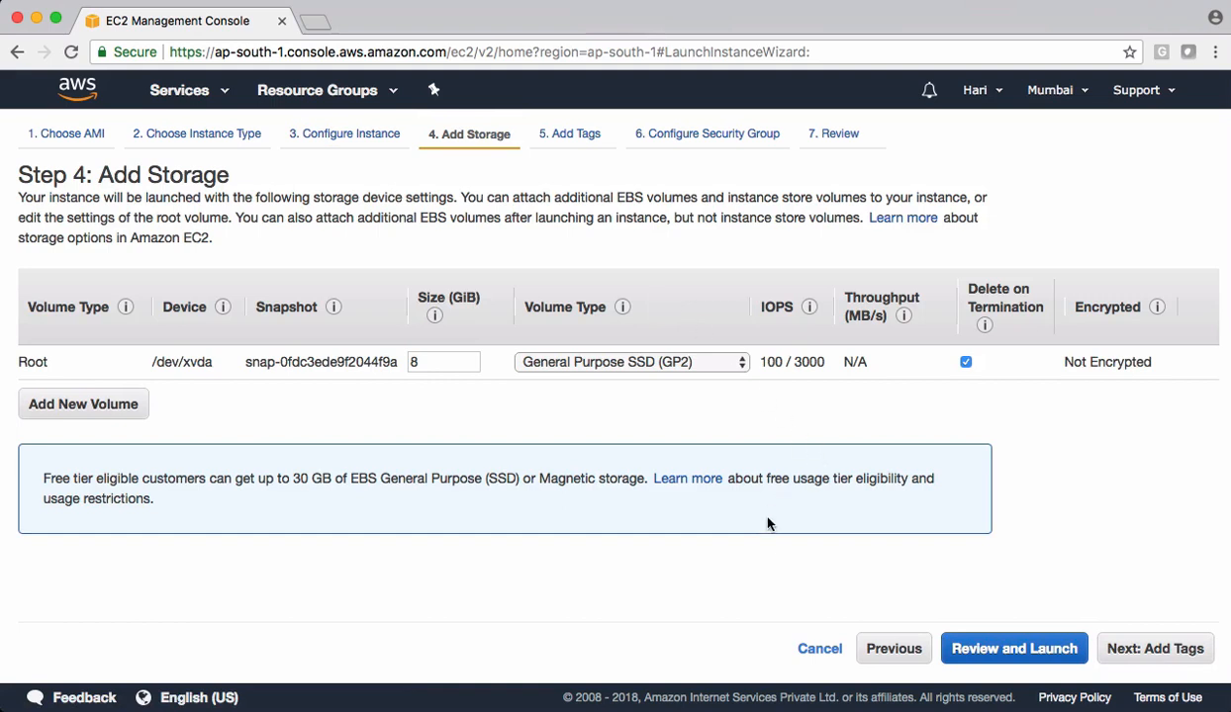
# - Keep the default storage and add an instance tag with key Name and value For-ASG
pyautogui.click(1128, 649)
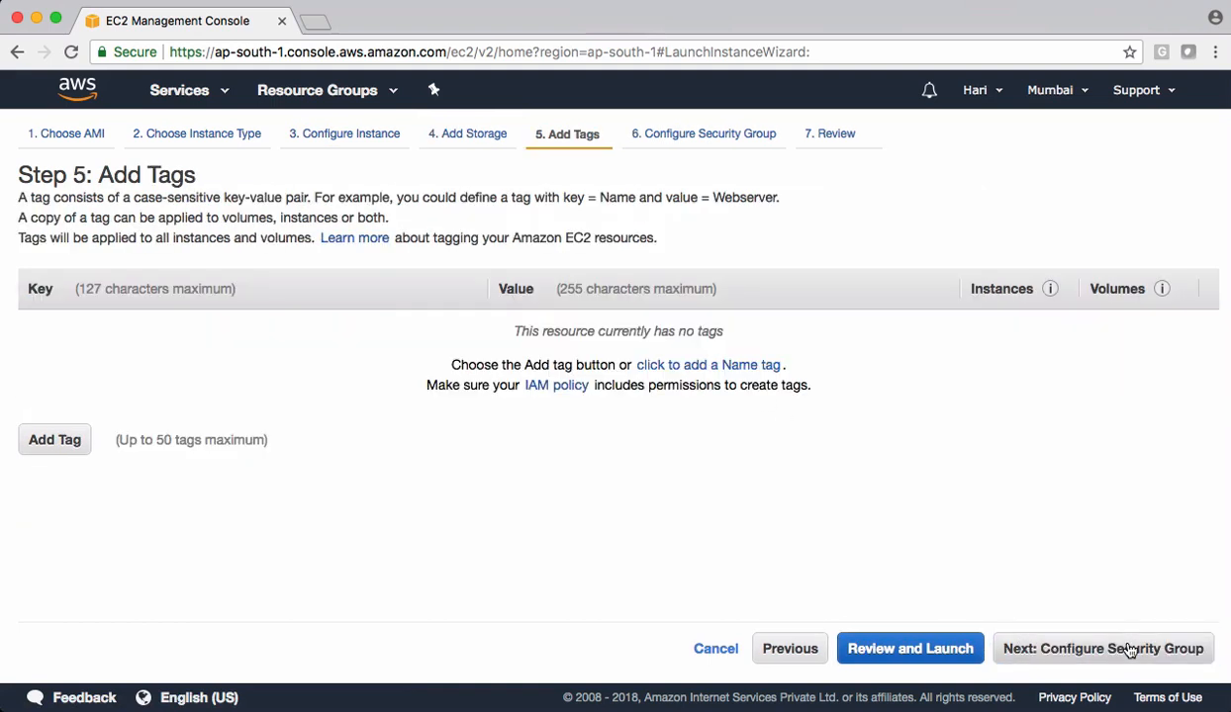
pyautogui.click(48, 445)
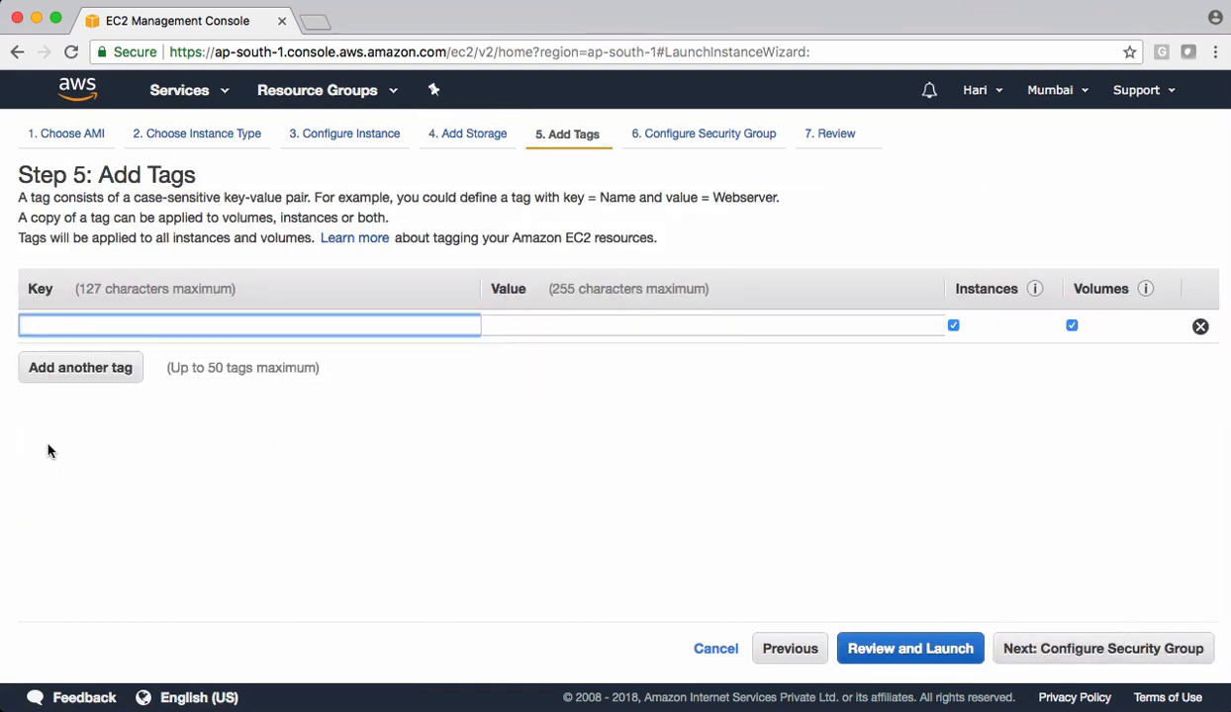
pyautogui.write('Name')
pyautogui.press('Tab')
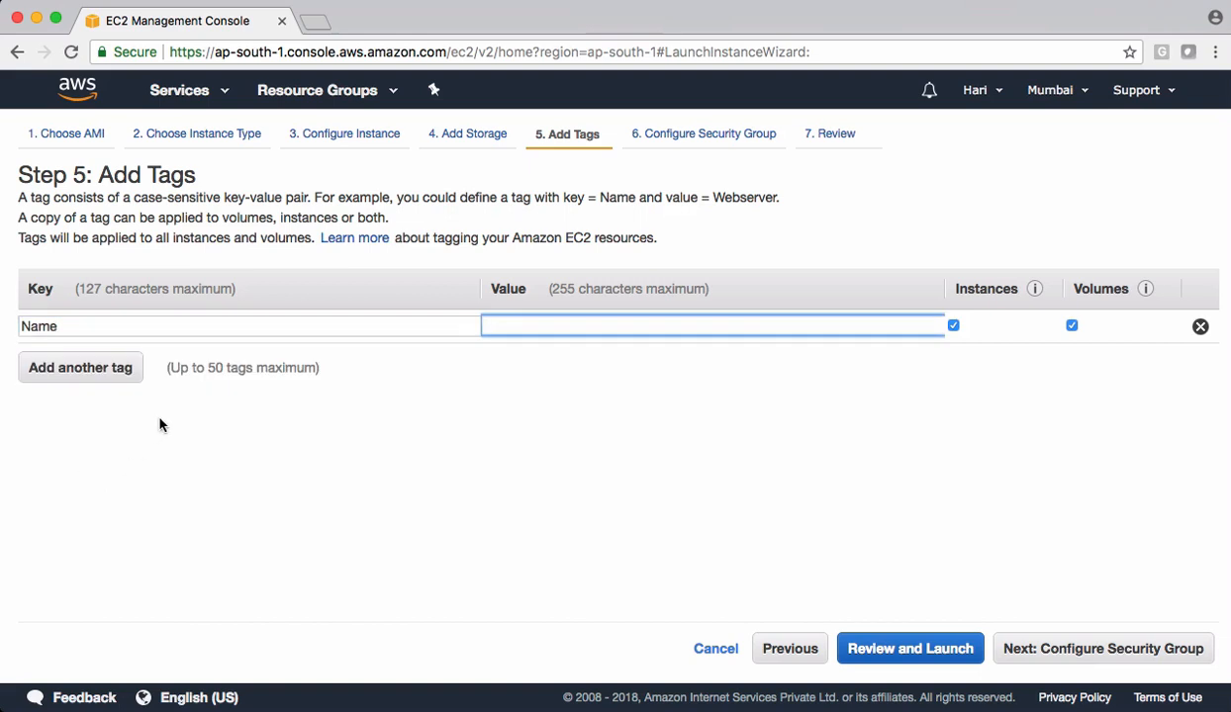
pyautogui.write('For-')
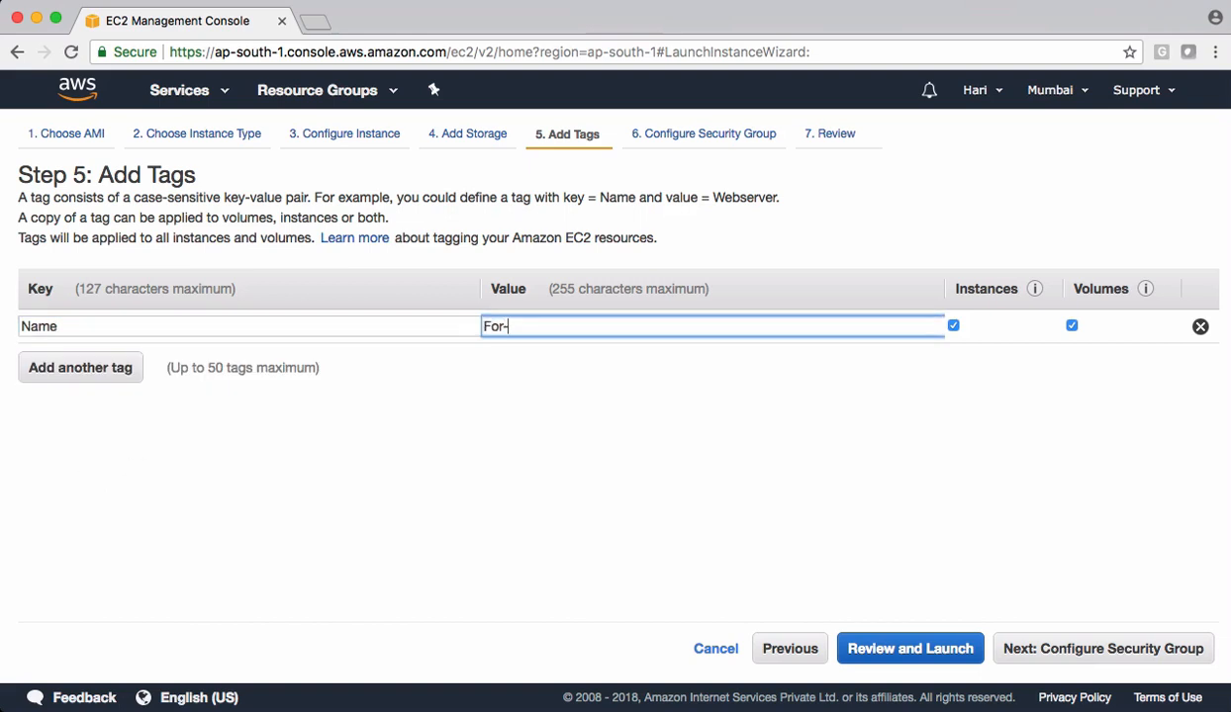
pyautogui.write('ASG')
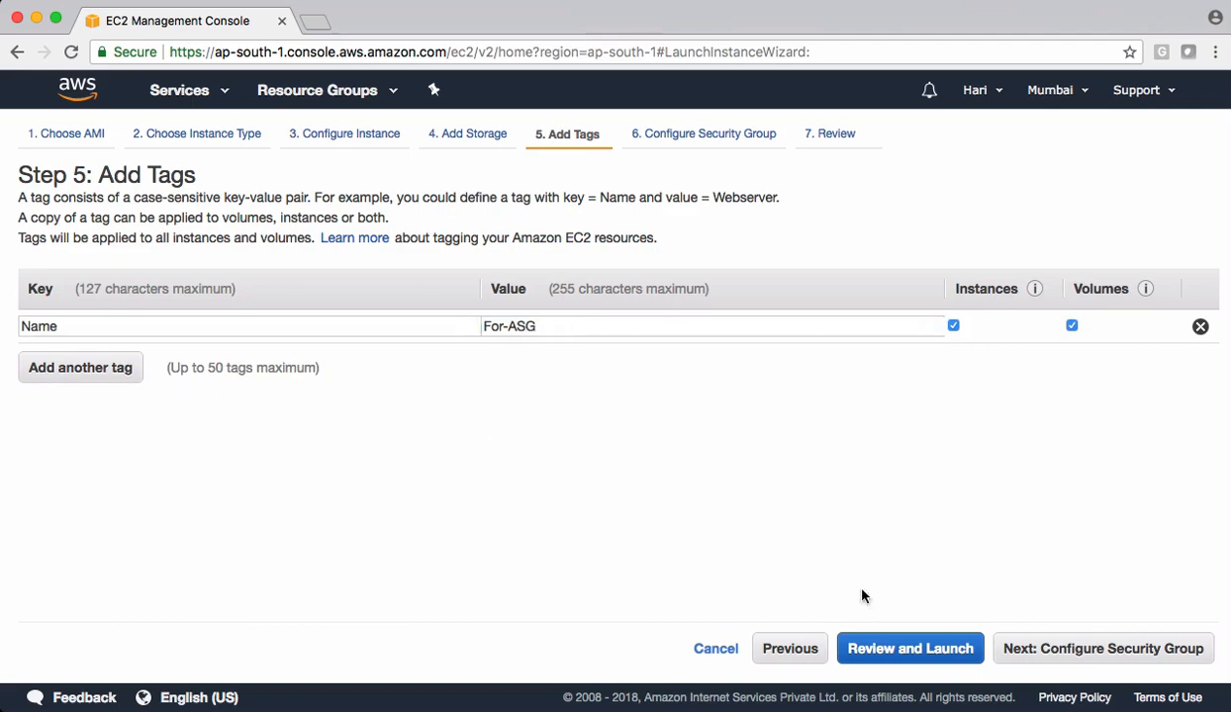
# - Assign the existing allow-all security group to the instance and proceed to the launch review
pyautogui.click(1096, 653)
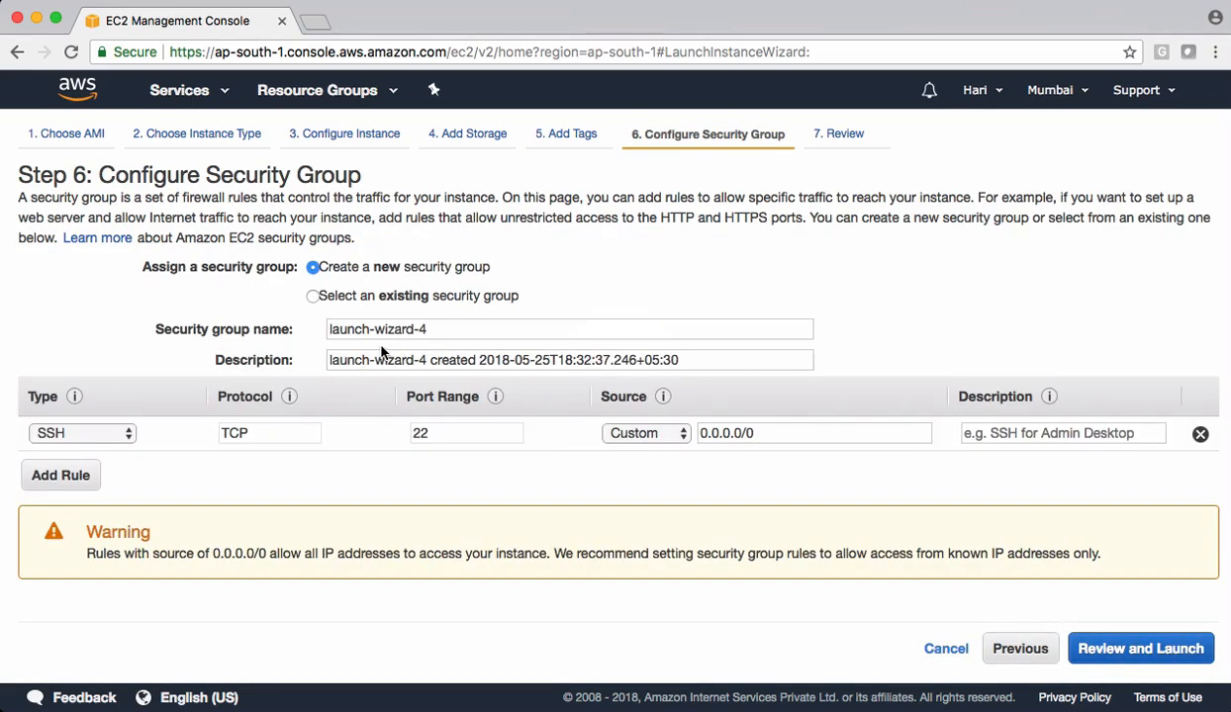
pyautogui.click(357, 294)
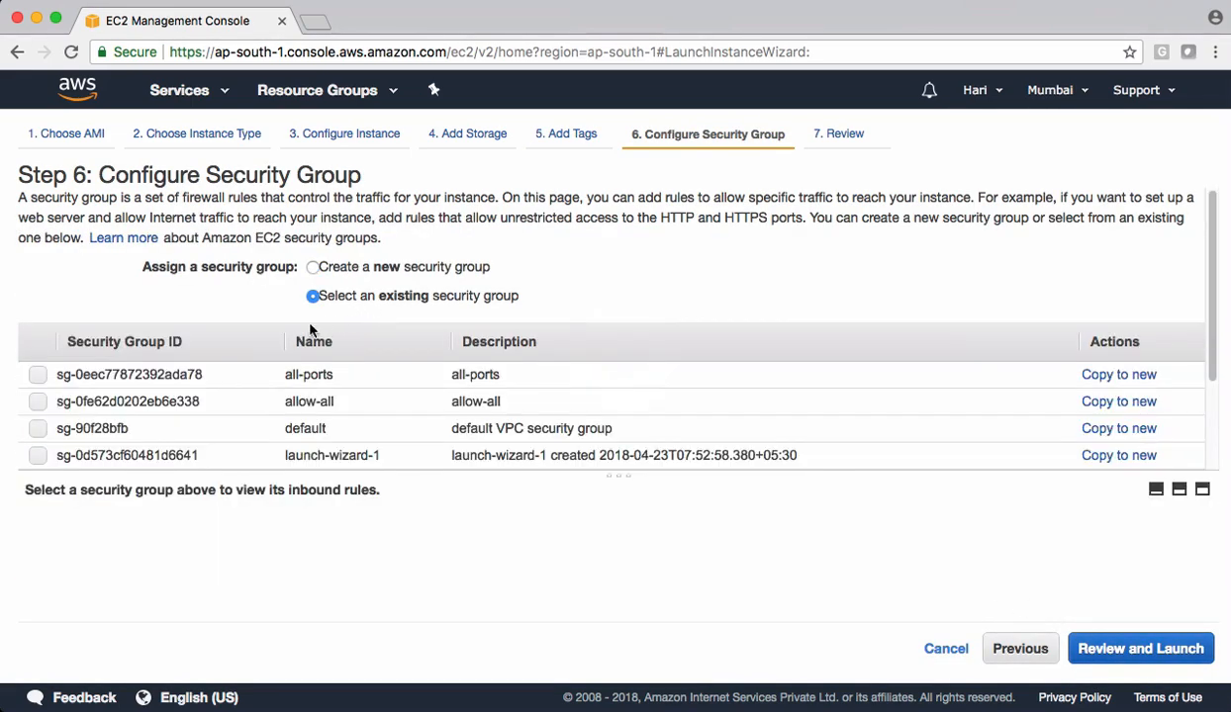
pyautogui.click(464, 393)
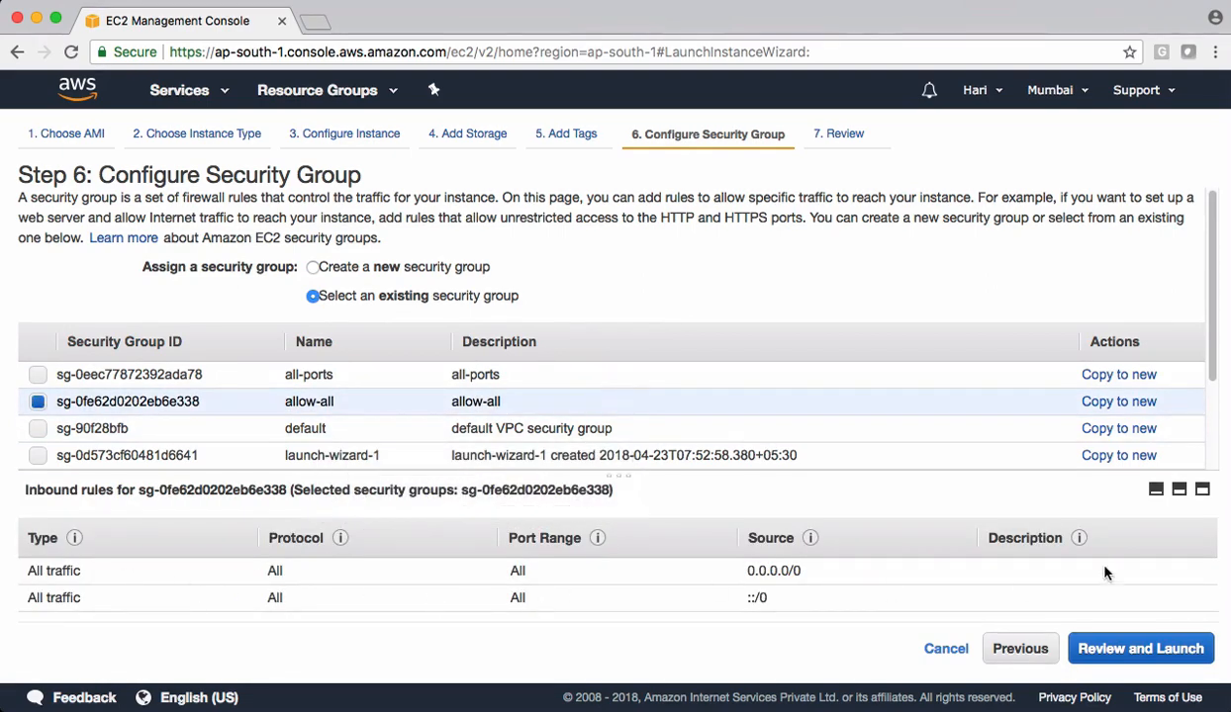
pyautogui.click(1164, 649)
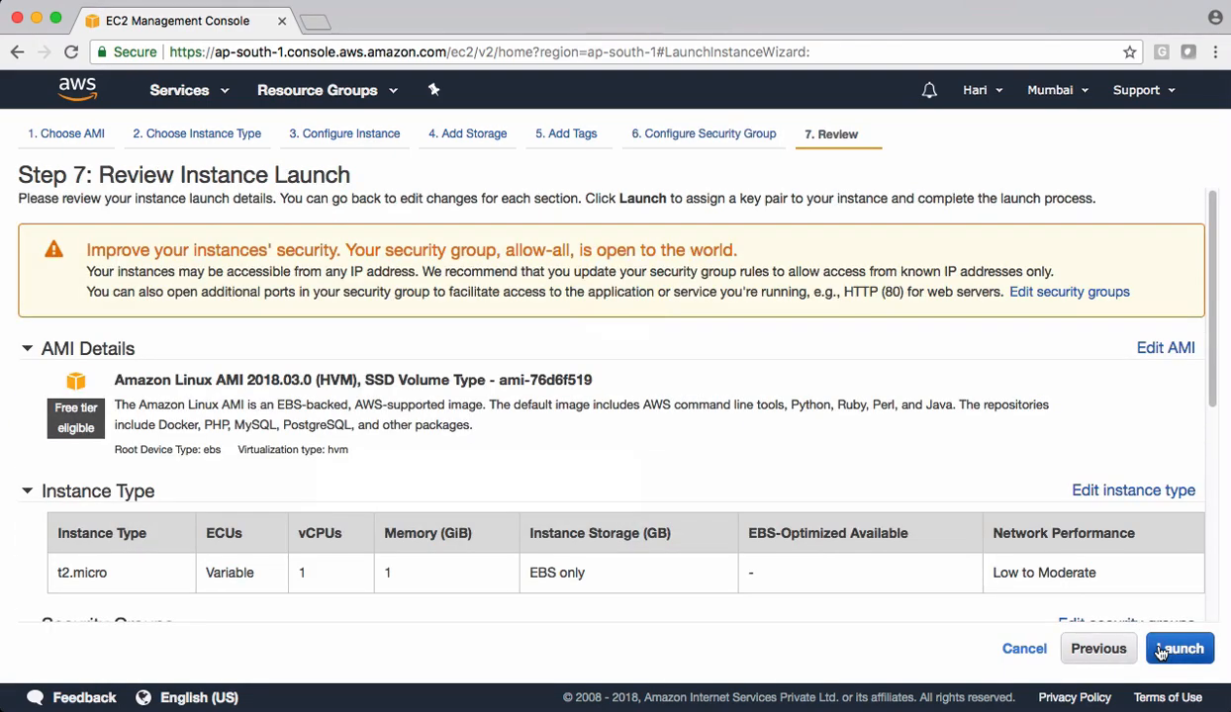
pyautogui.click(1096, 649)
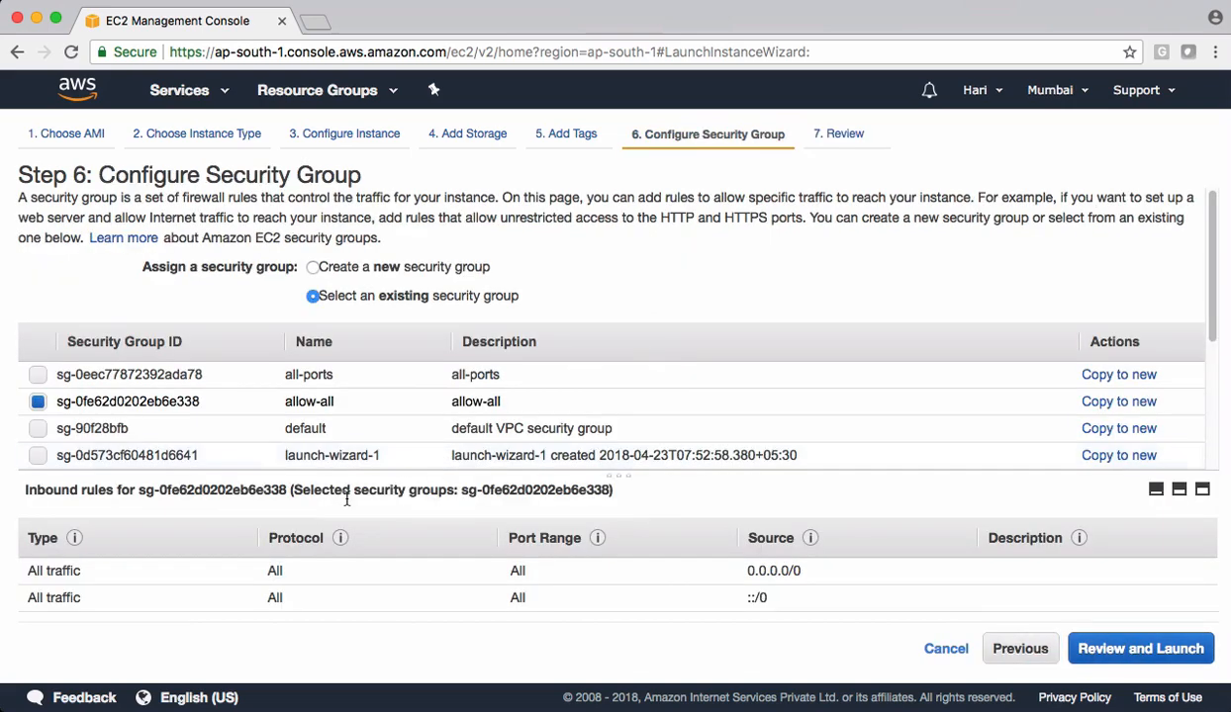
pyautogui.click(1145, 650)
# - Launch the instance with the existing 6pm-demo key pair, acknowledging access to its private key file
pyautogui.click(1152, 649)
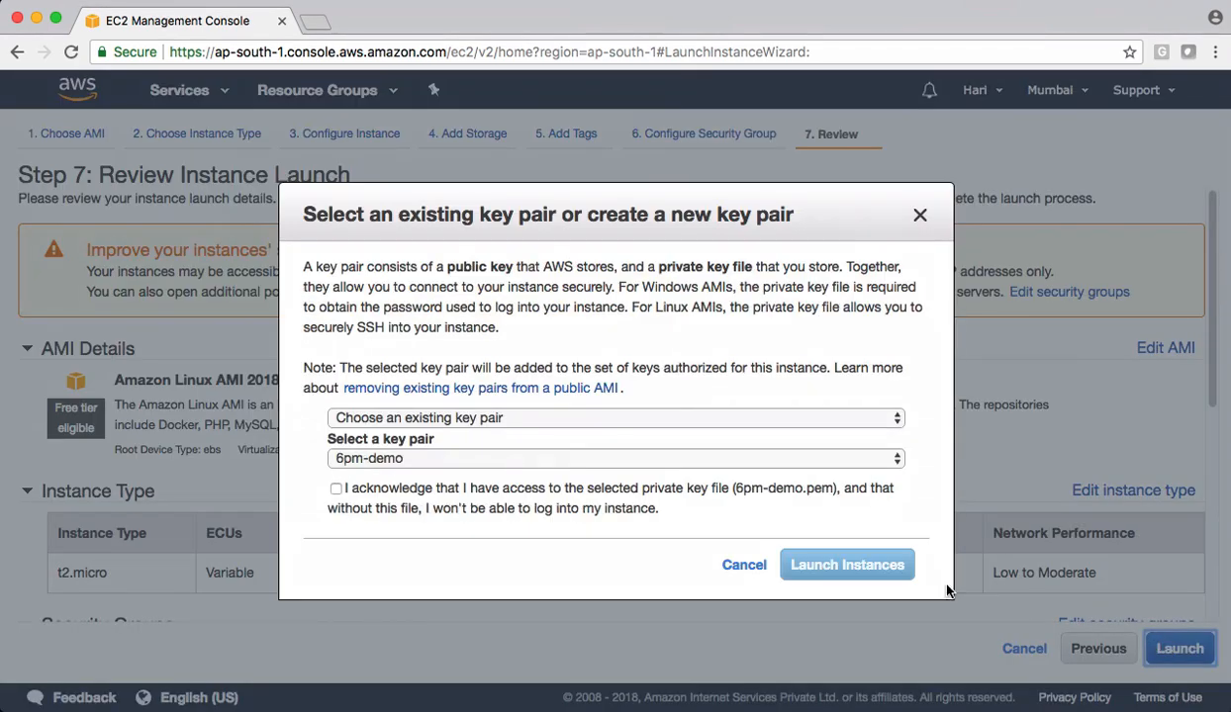
pyautogui.click(472, 458)
pyautogui.click(475, 478)
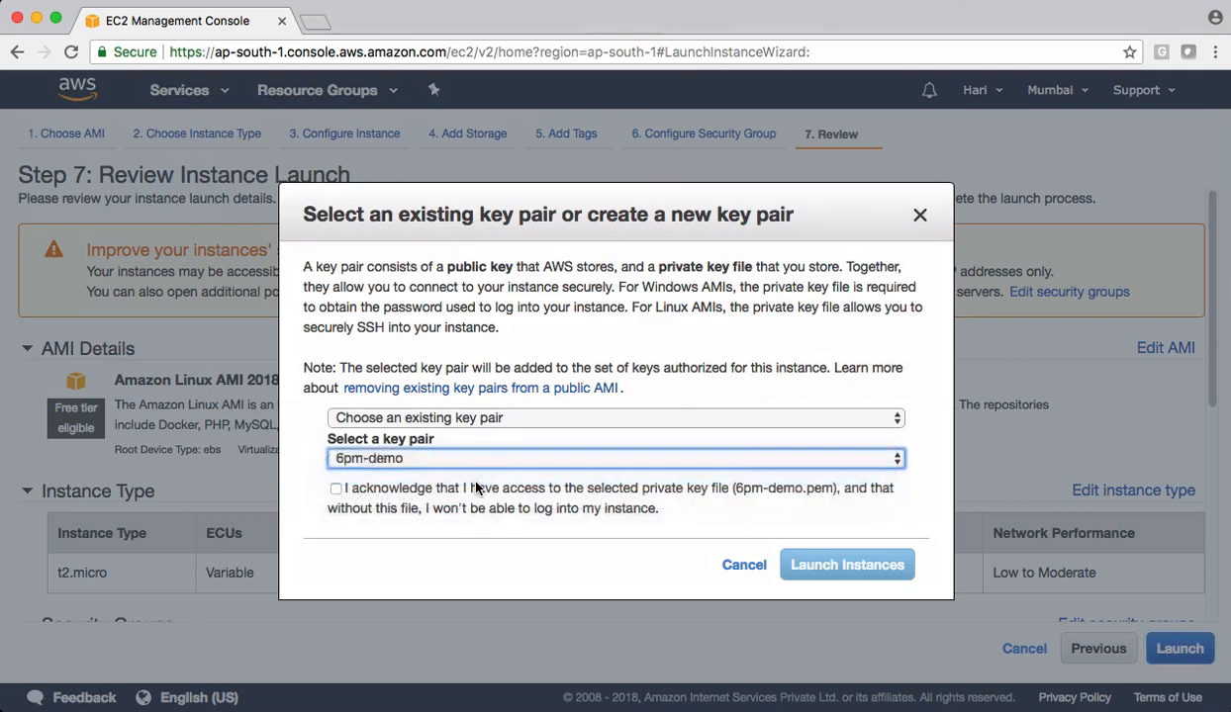
pyautogui.click(335, 489)
pyautogui.click(801, 572)
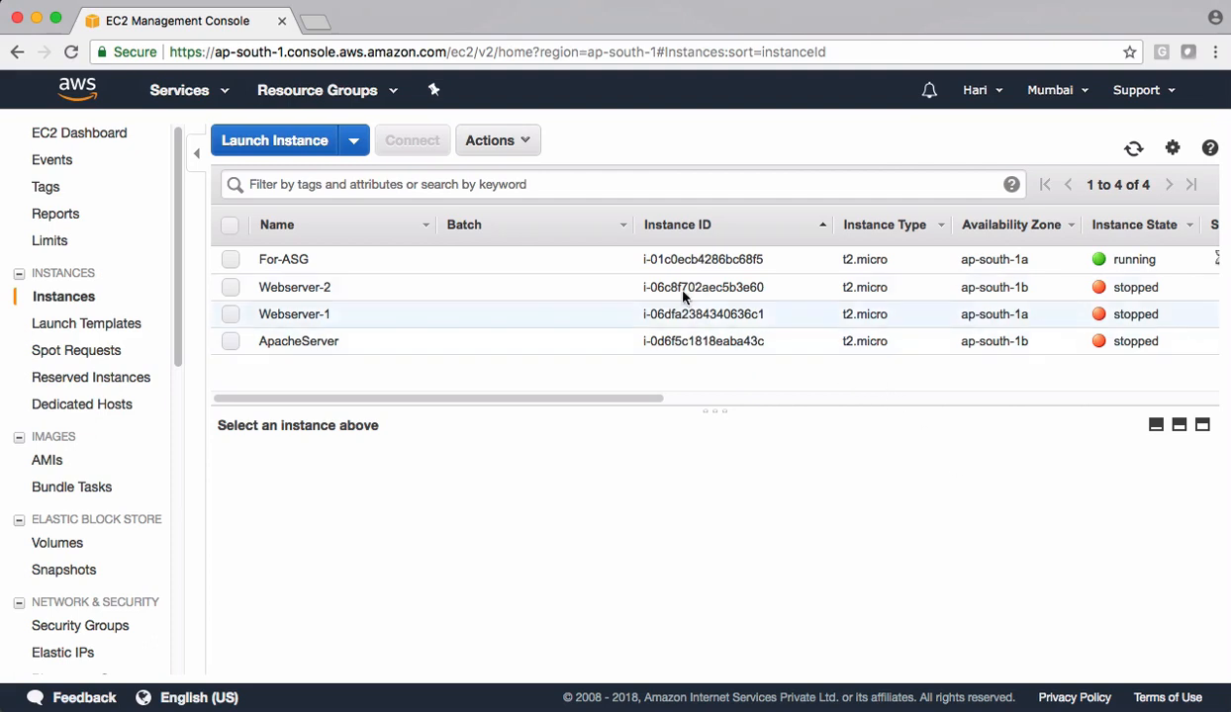
# - Copy the For-ASG instance's public IPv4 address and open it in a new browser tab to check the web page
pyautogui.click(688, 262)
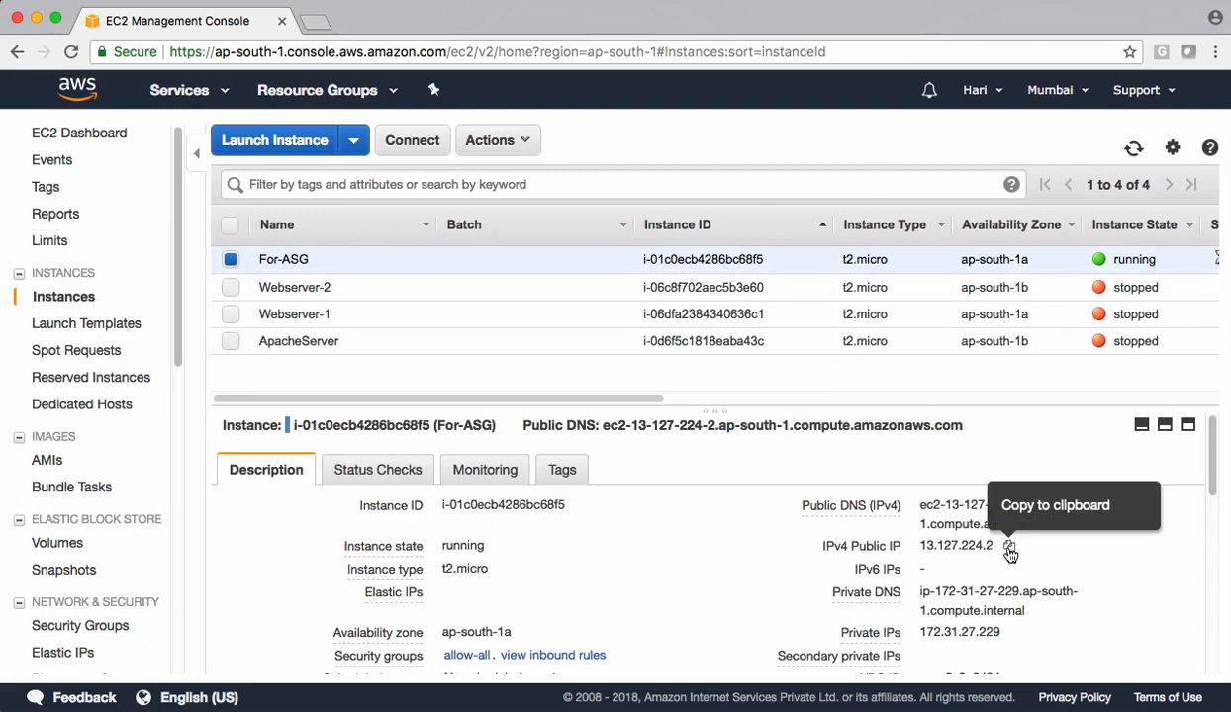
pyautogui.click(1009, 547)
pyautogui.click(315, 20)
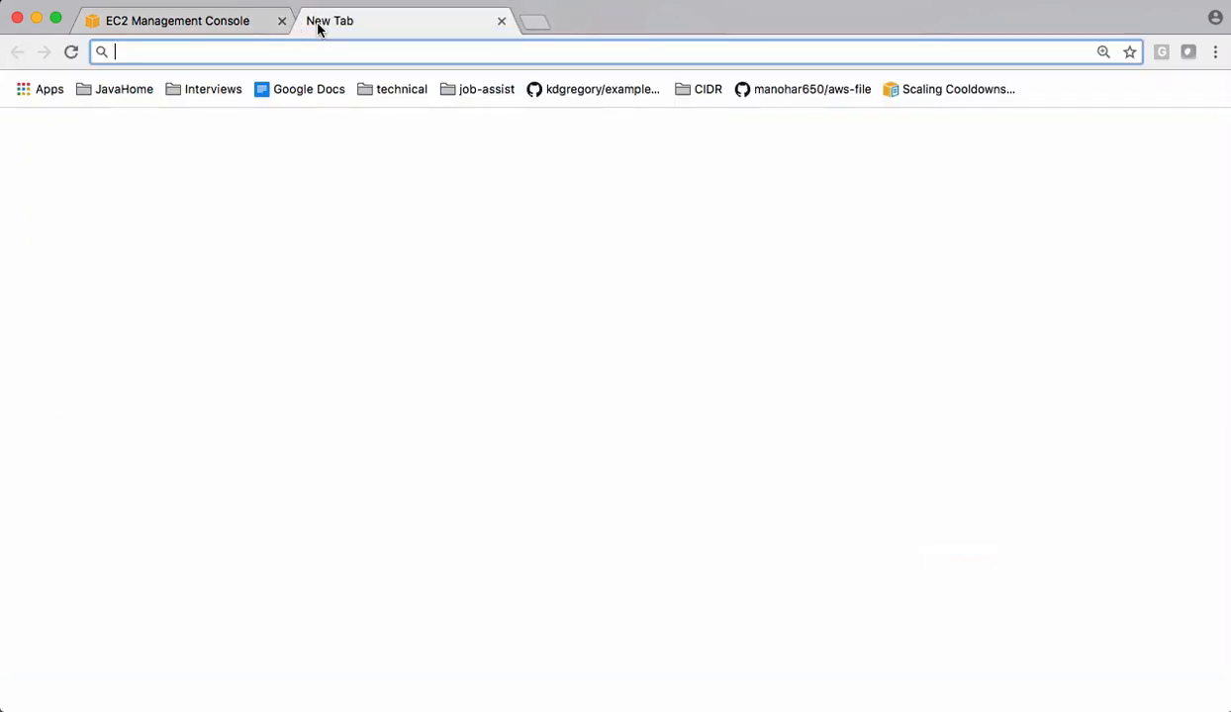
pyautogui.press('super+v')
pyautogui.press('Return')
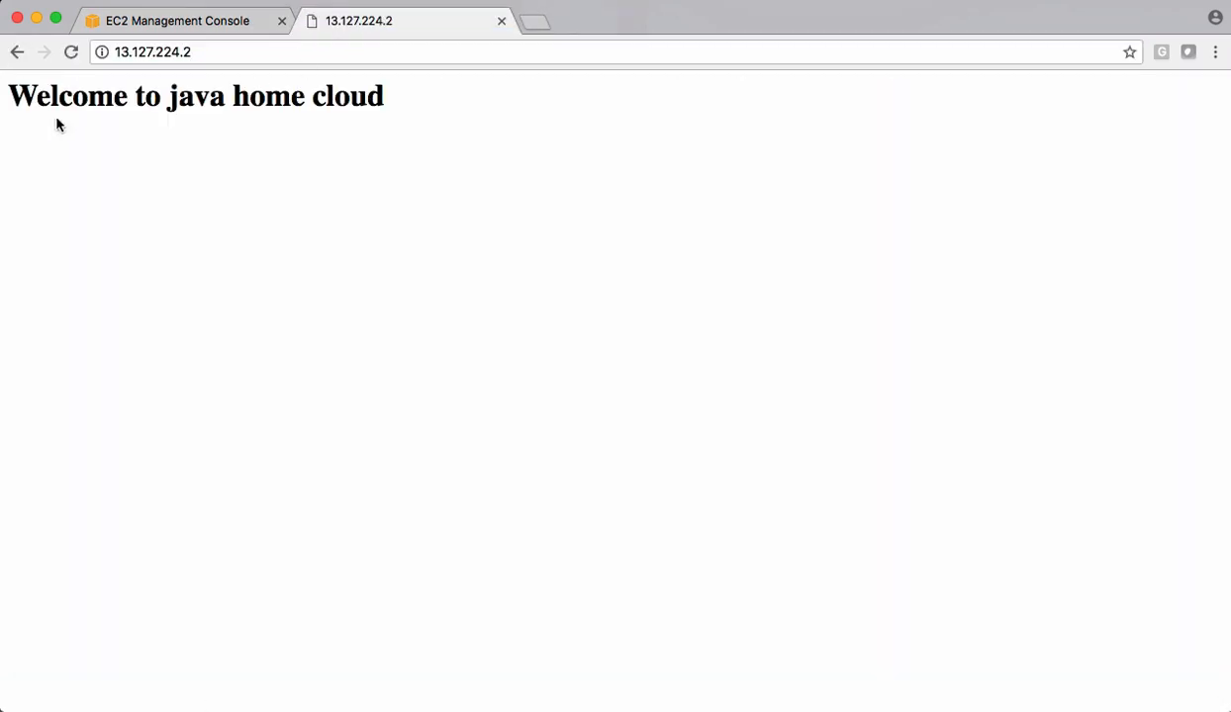
pyautogui.moveTo(6, 99); pyautogui.dragTo(404, 112)
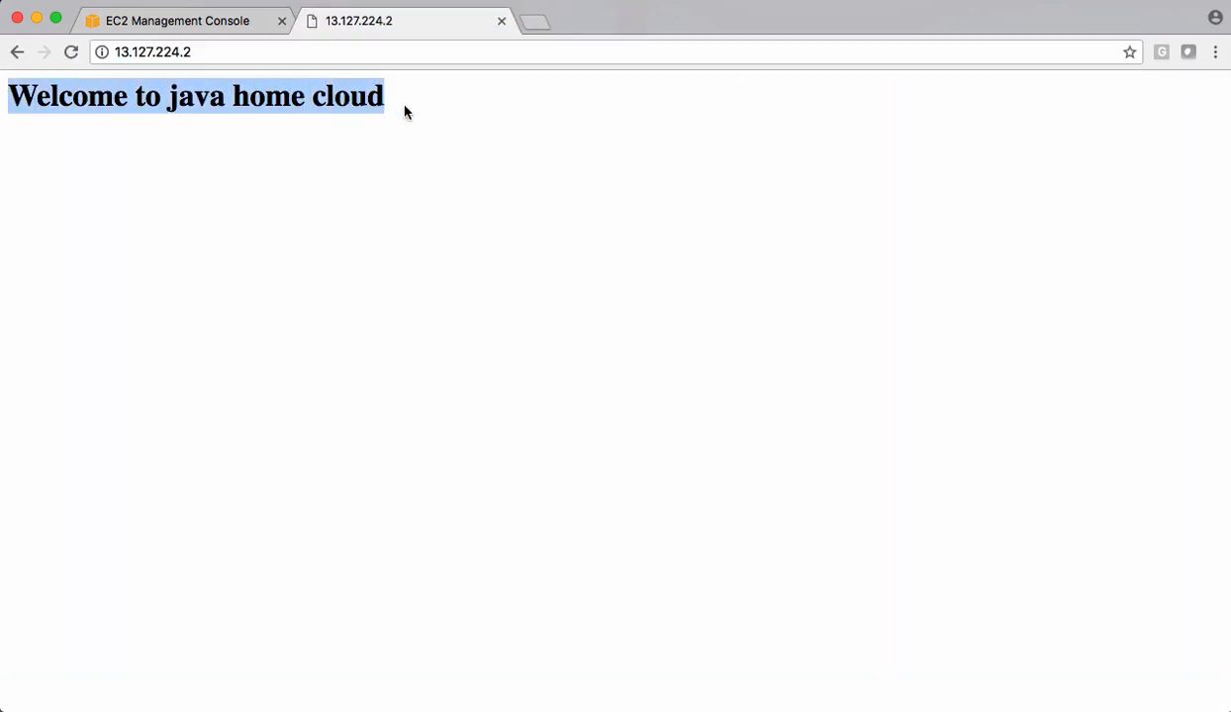
pyautogui.click(441, 118)
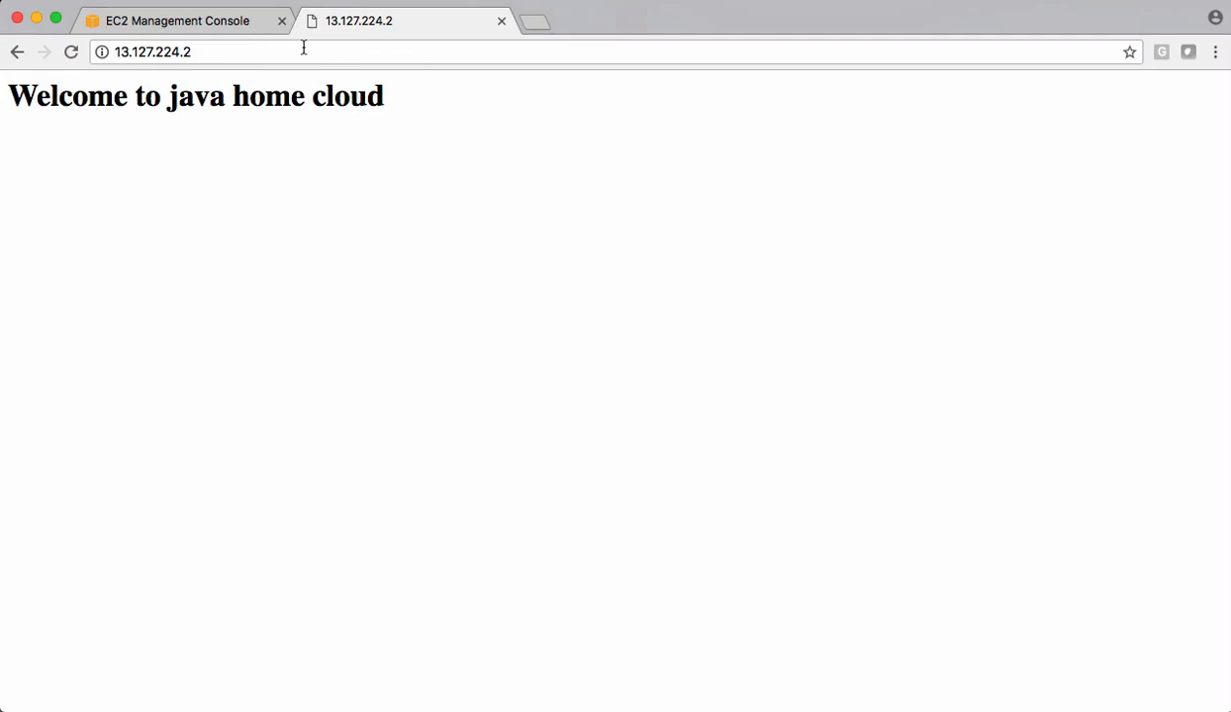
# - Return to the EC2 console and delete the existing javahome-app-lc launch configuration
pyautogui.click(198, 22)
pyautogui.scroll(-7, 74, 425)
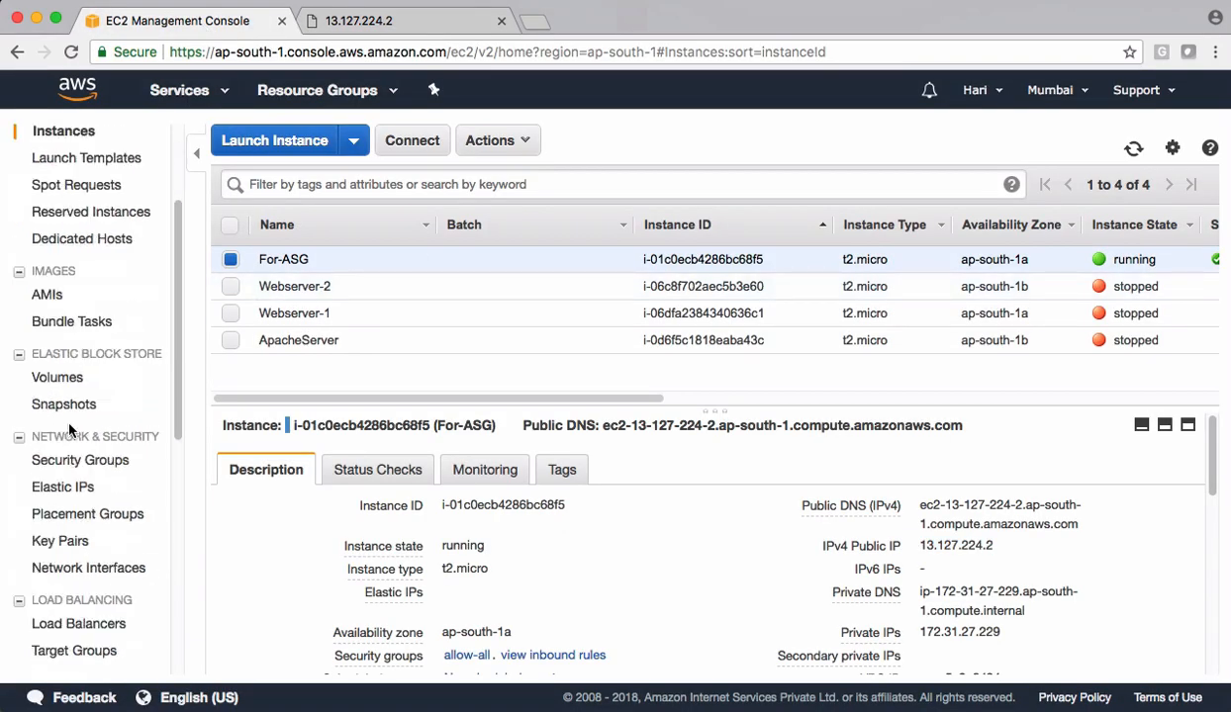
pyautogui.scroll(-2, 70, 433)
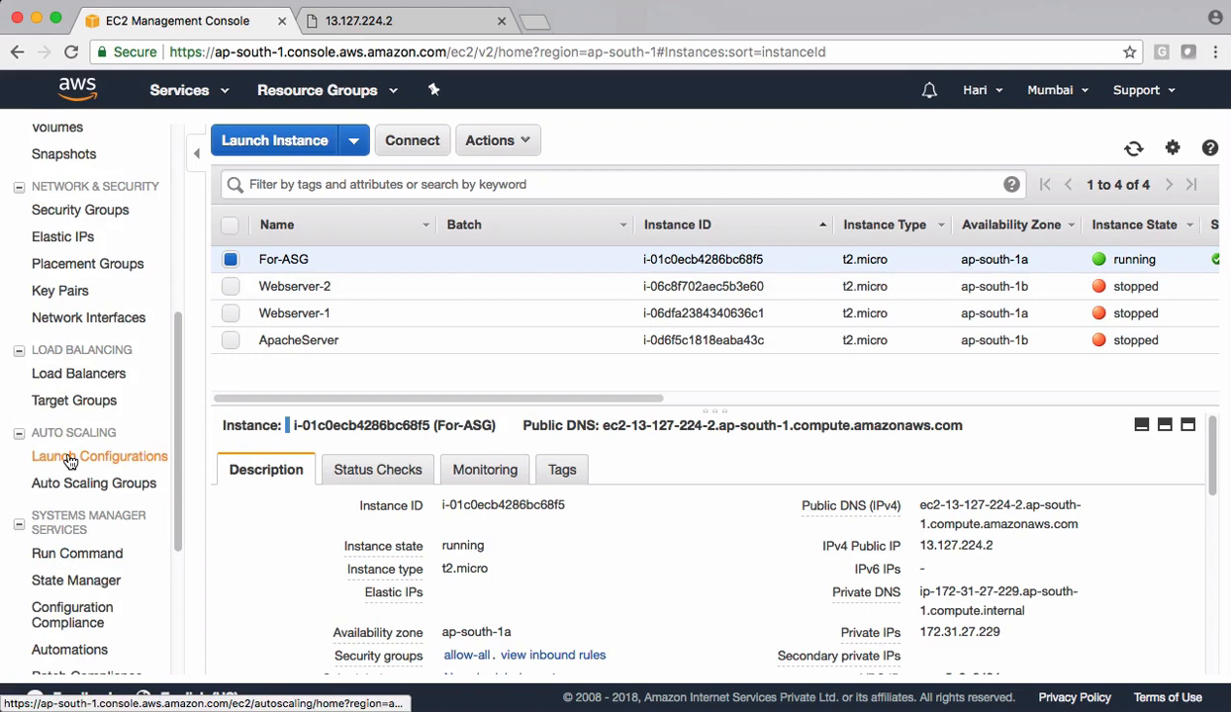
pyautogui.click(69, 457)
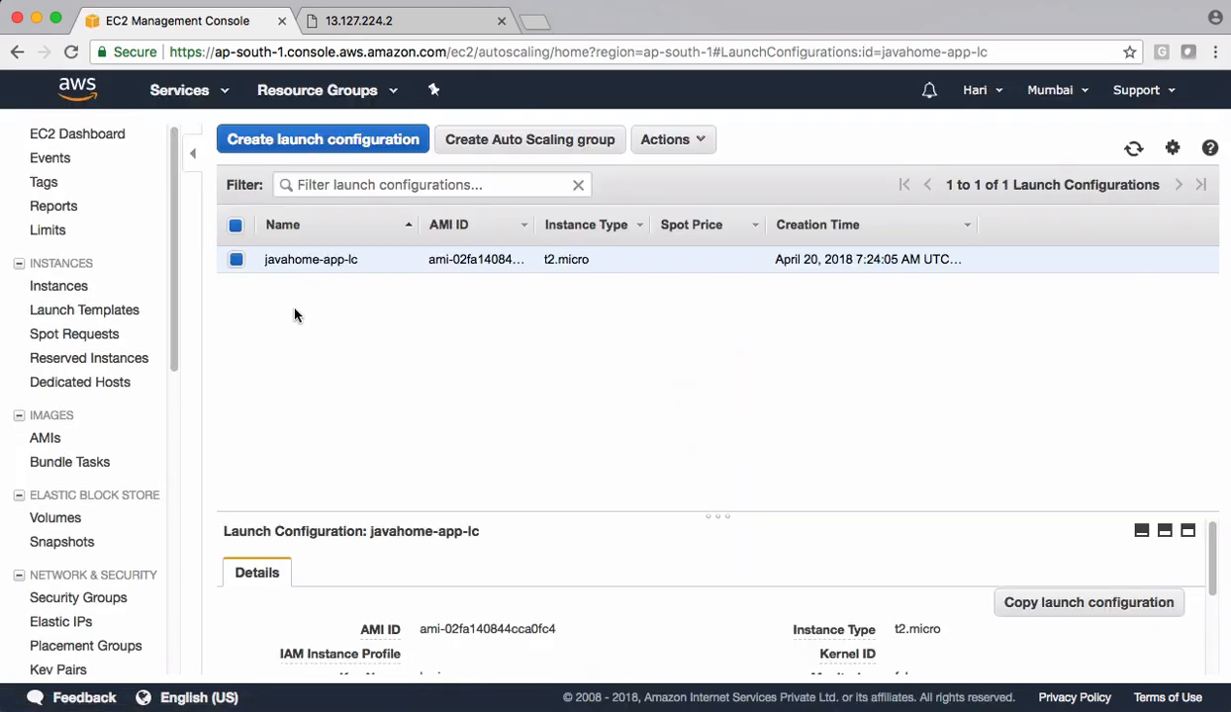
pyautogui.click(671, 142)
pyautogui.click(676, 175)
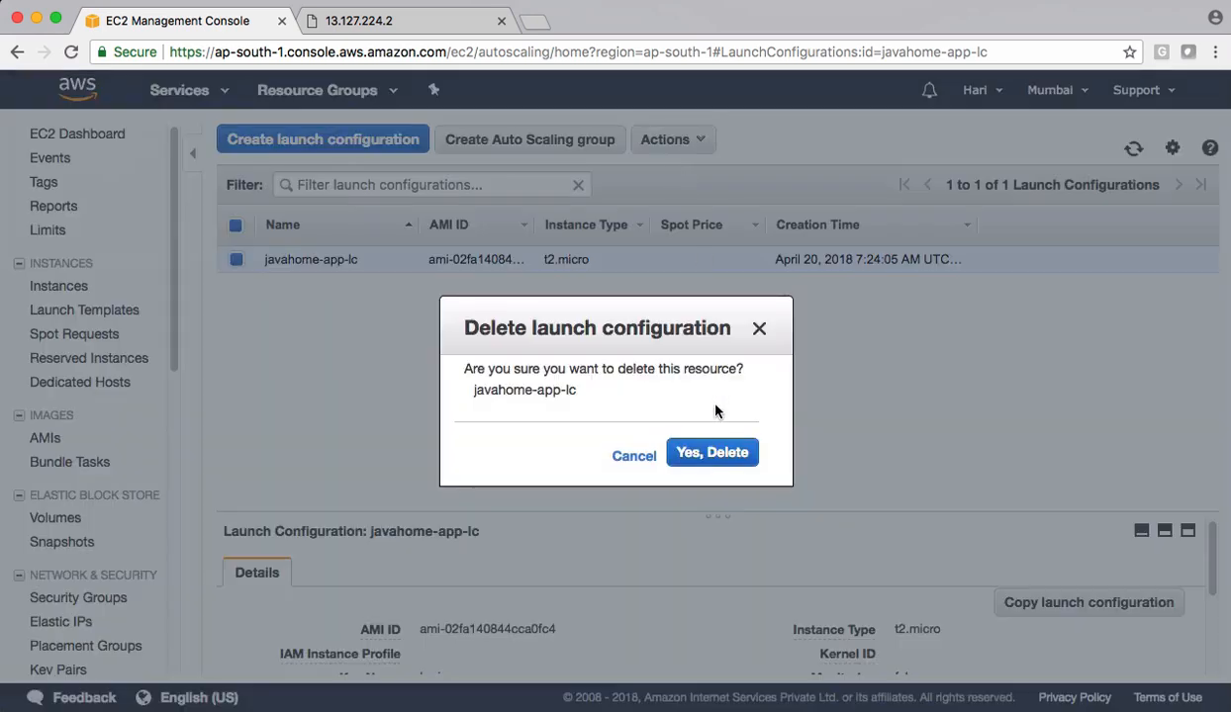
pyautogui.click(711, 451)
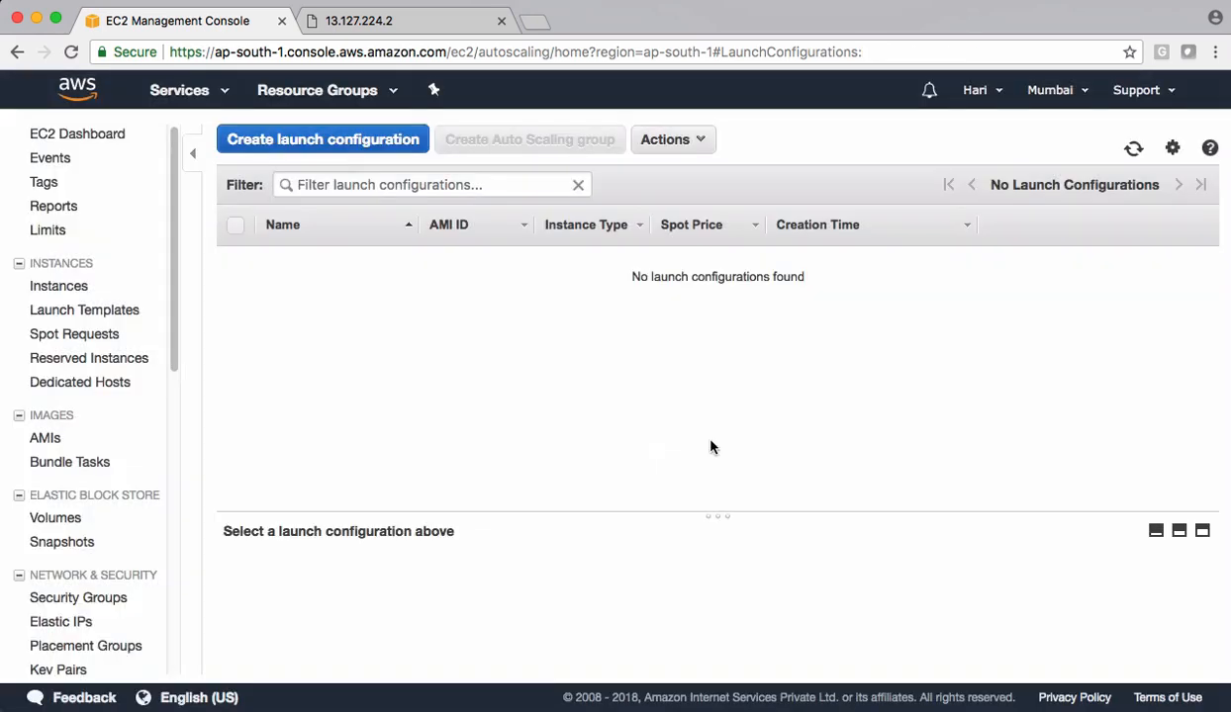
# - Start creating a new launch configuration, and open the EC2 running instances list in a separate browser tab
pyautogui.click(323, 146)
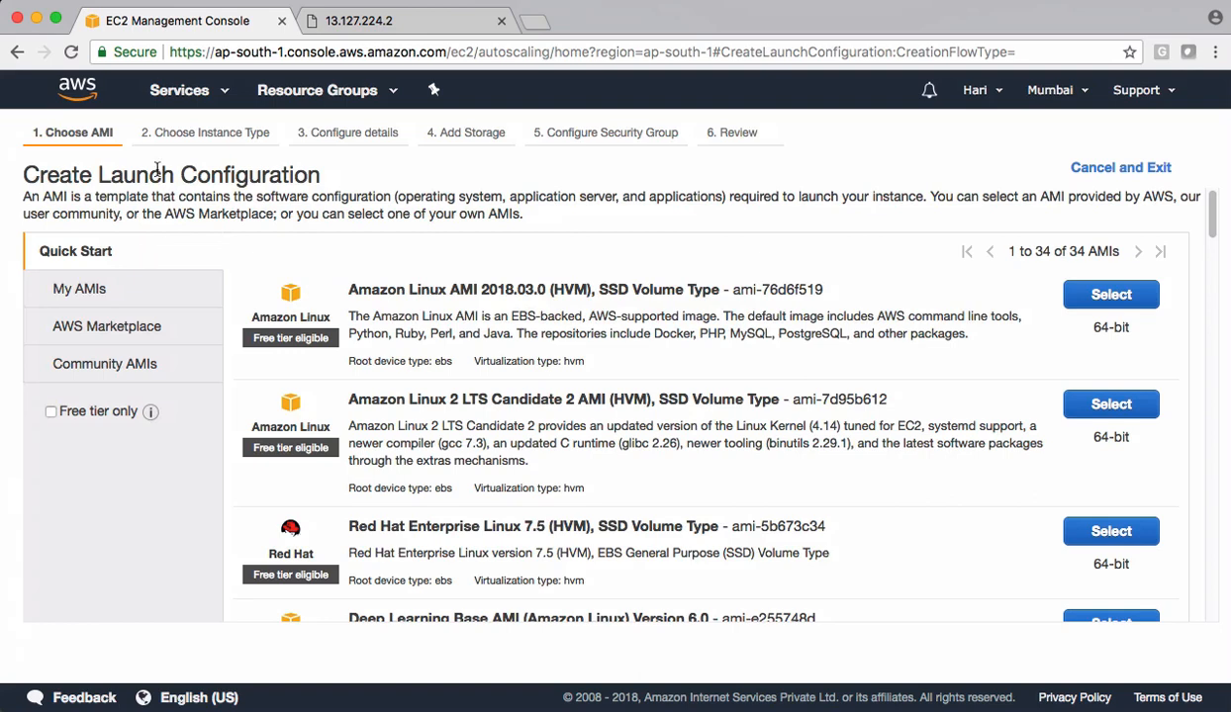
pyautogui.click(179, 90)
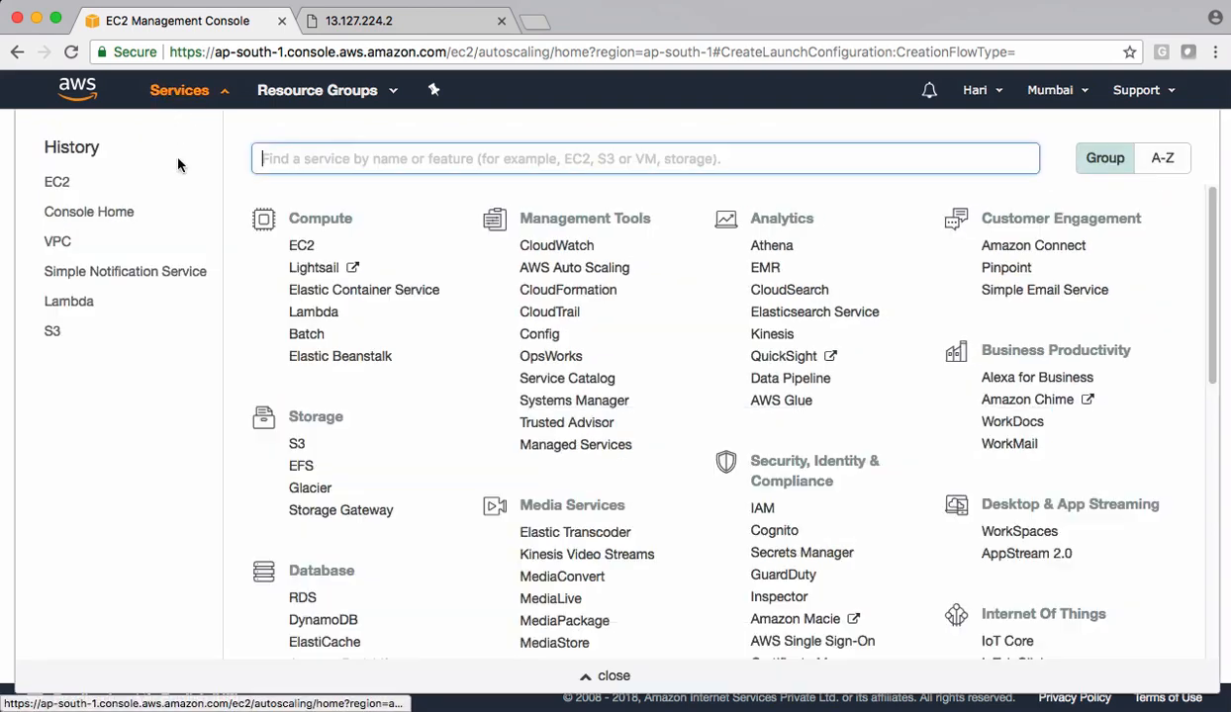
pyautogui.rightClick(297, 245)
pyautogui.click(381, 254)
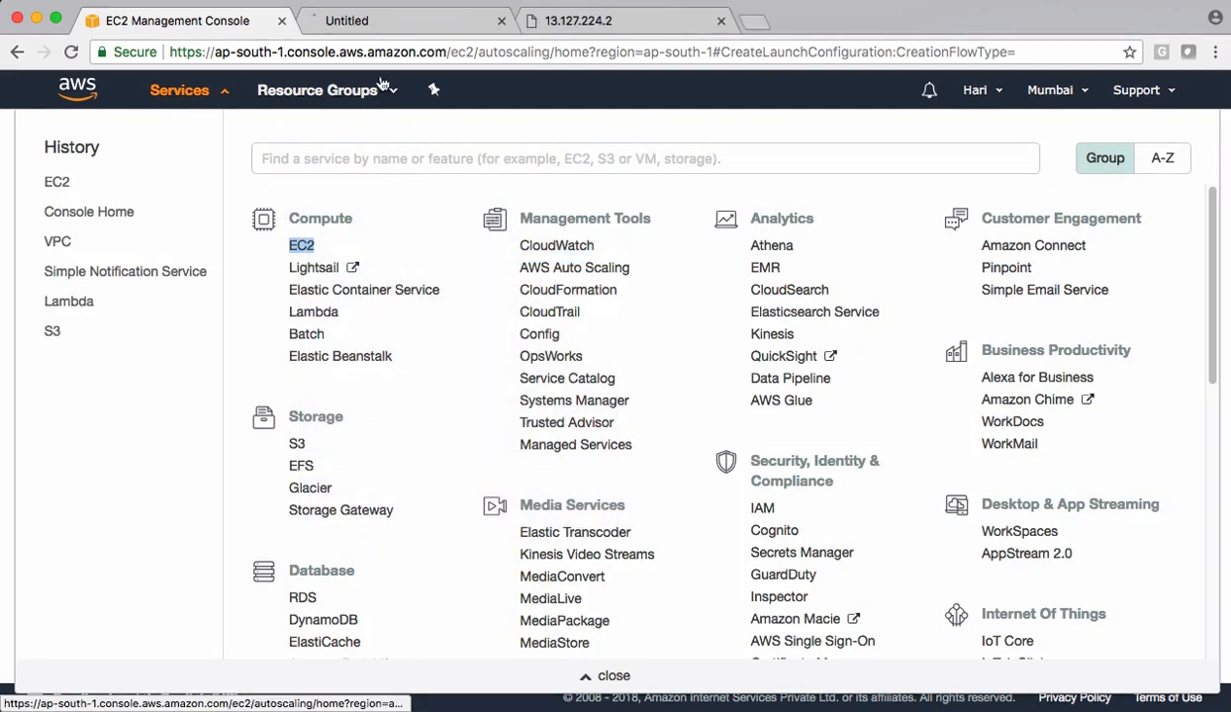
pyautogui.click(399, 20)
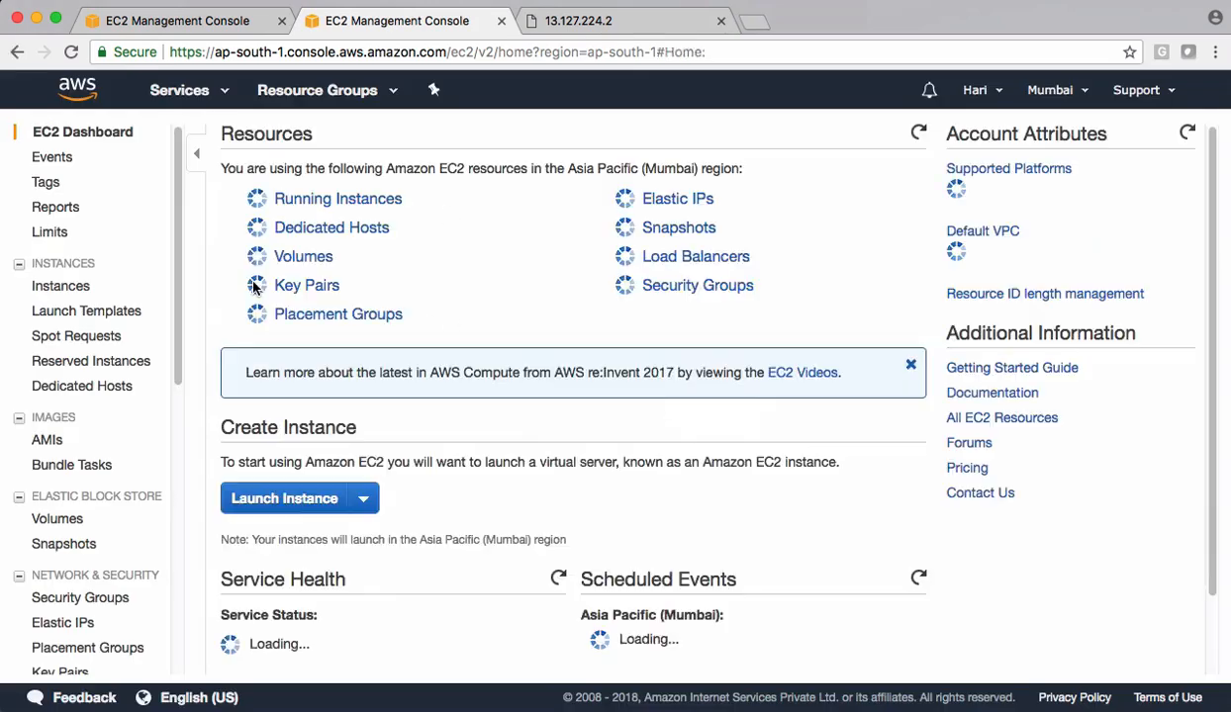
pyautogui.click(324, 204)
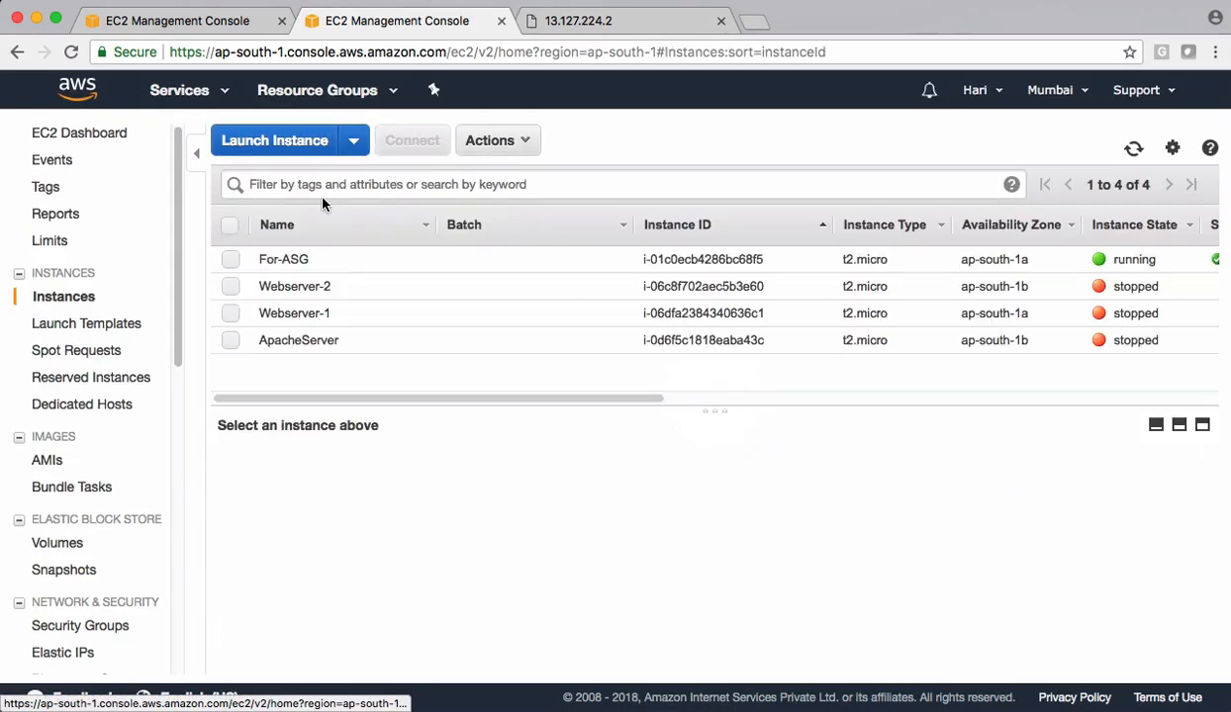
# - Start creating an image from the For-ASG instance and name it javahomecloud-ami
pyautogui.click(307, 262)
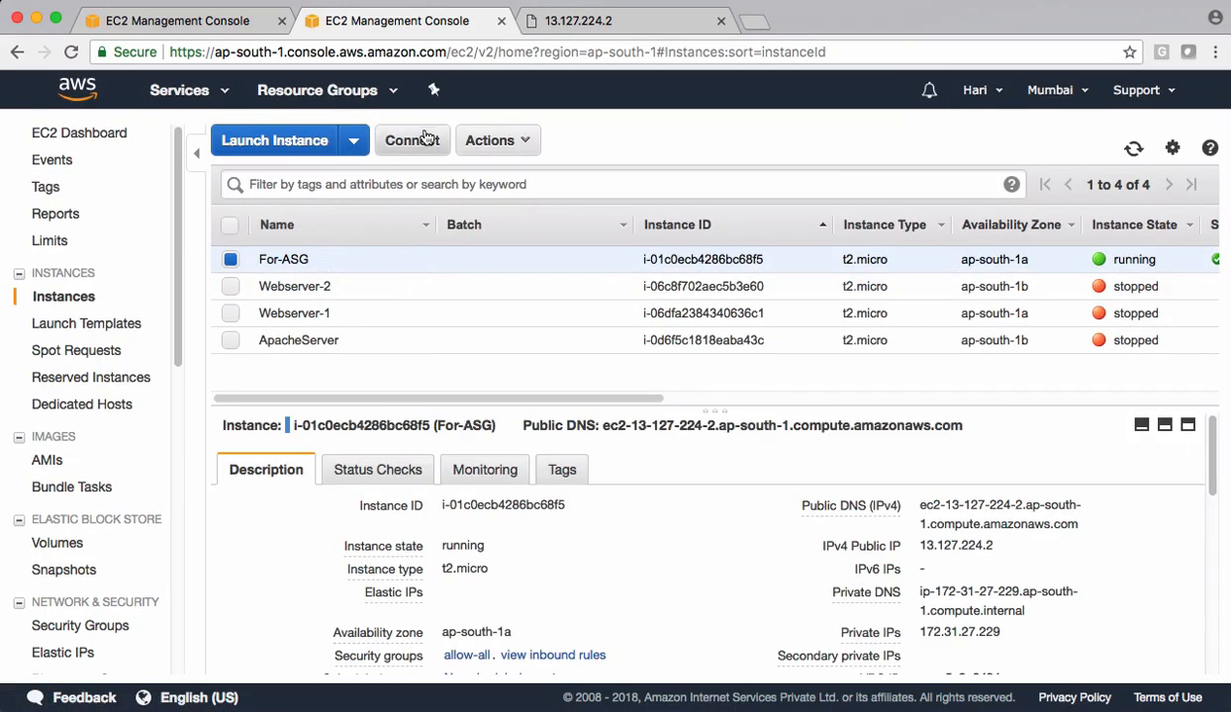
pyautogui.click(495, 141)
pyautogui.moveTo(505, 300)
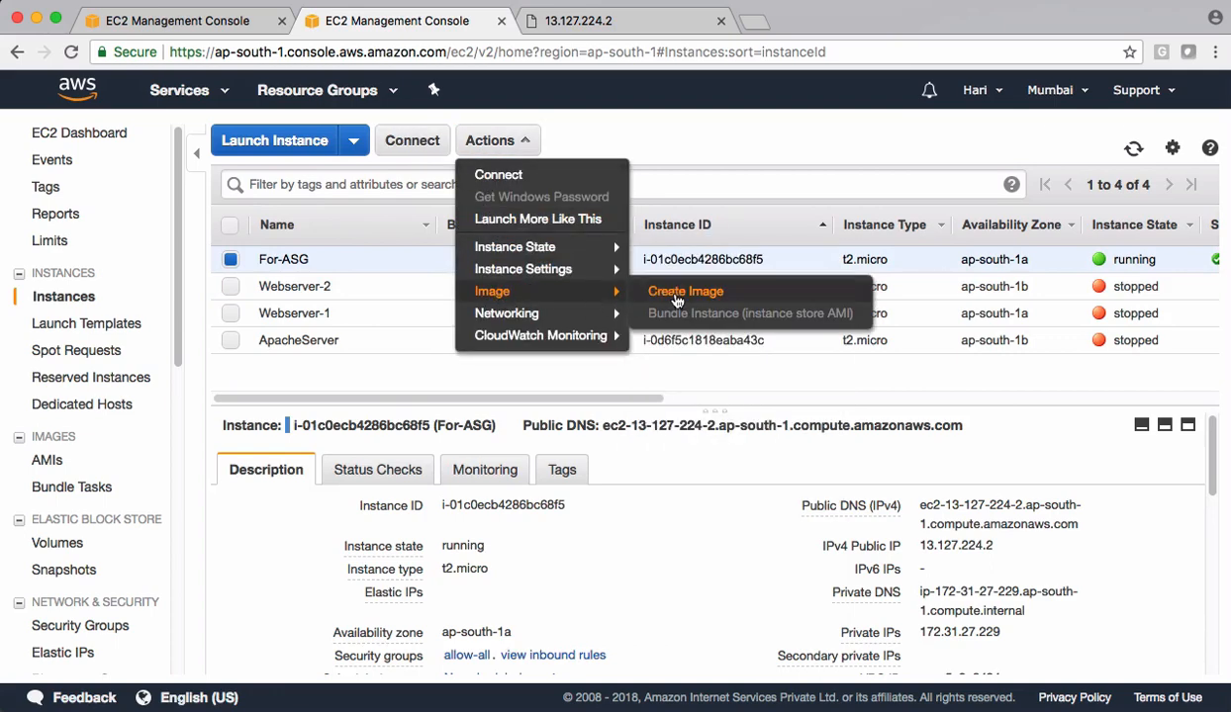
pyautogui.click(654, 286)
pyautogui.click(484, 240)
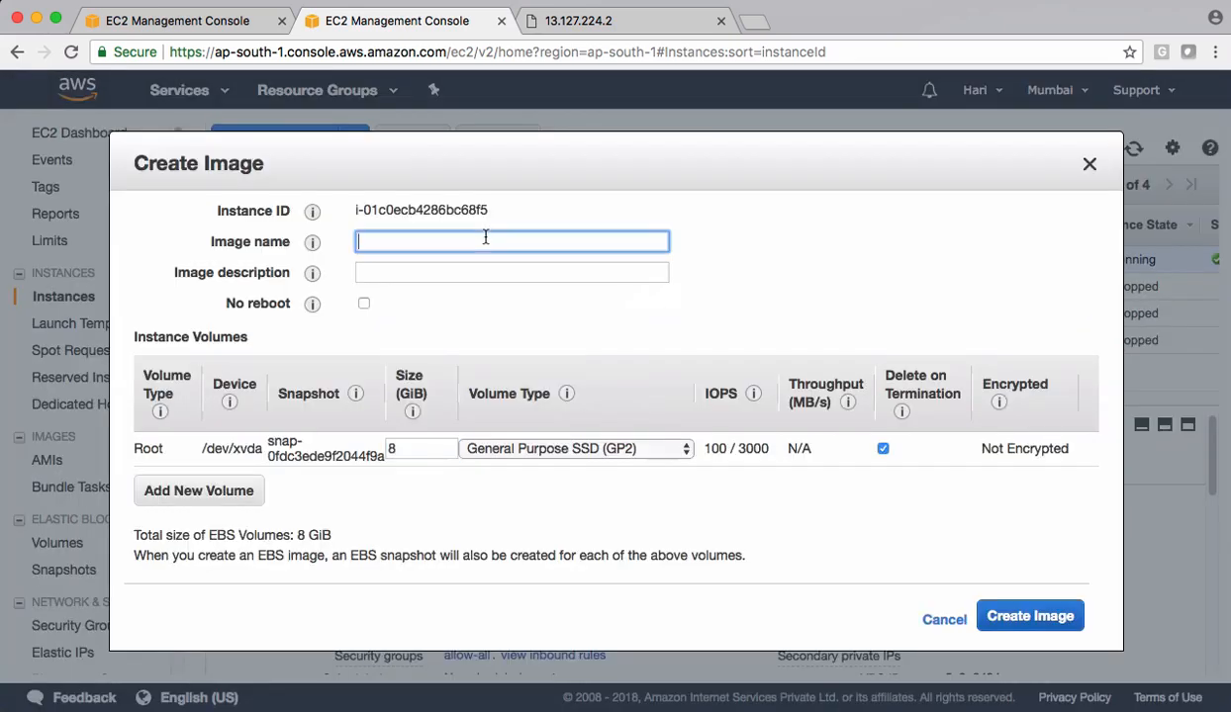
pyautogui.write('javahomecloud-')
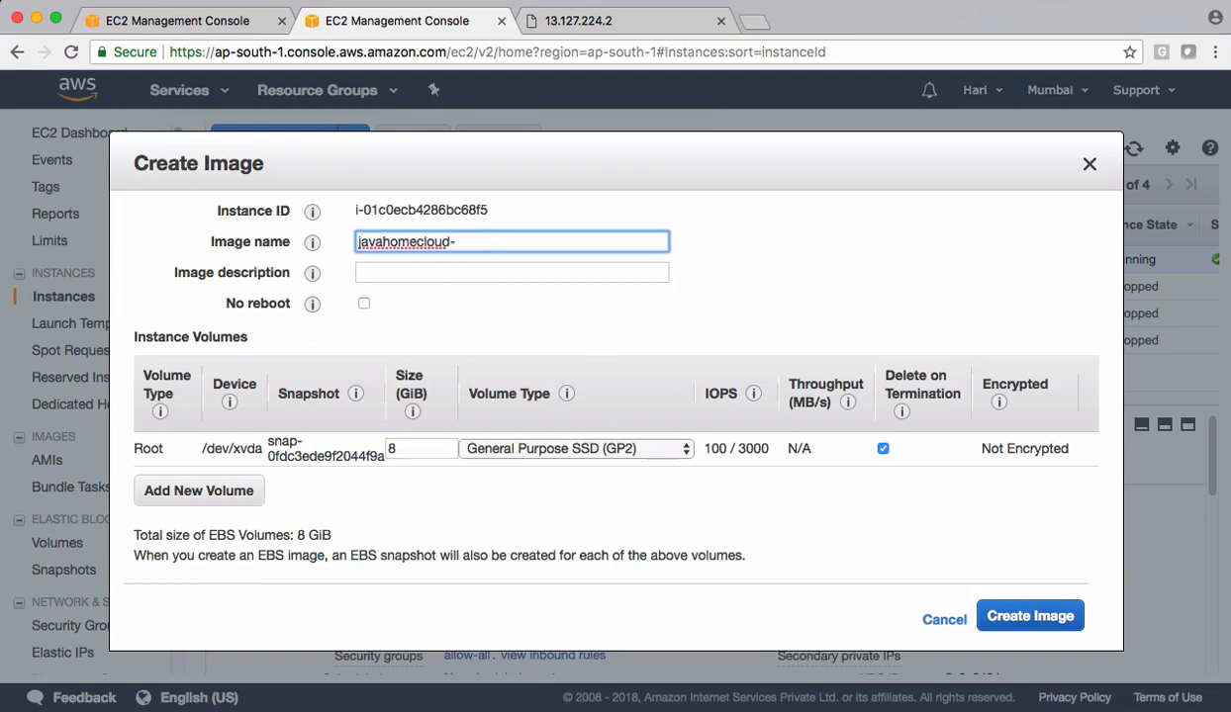
pyautogui.write('ami')
# - Reuse the image name javahomecloud-ami as the image description and submit the image creation request
pyautogui.tripleClick(460, 245)
pyautogui.hotkey('ctrl', 'c')
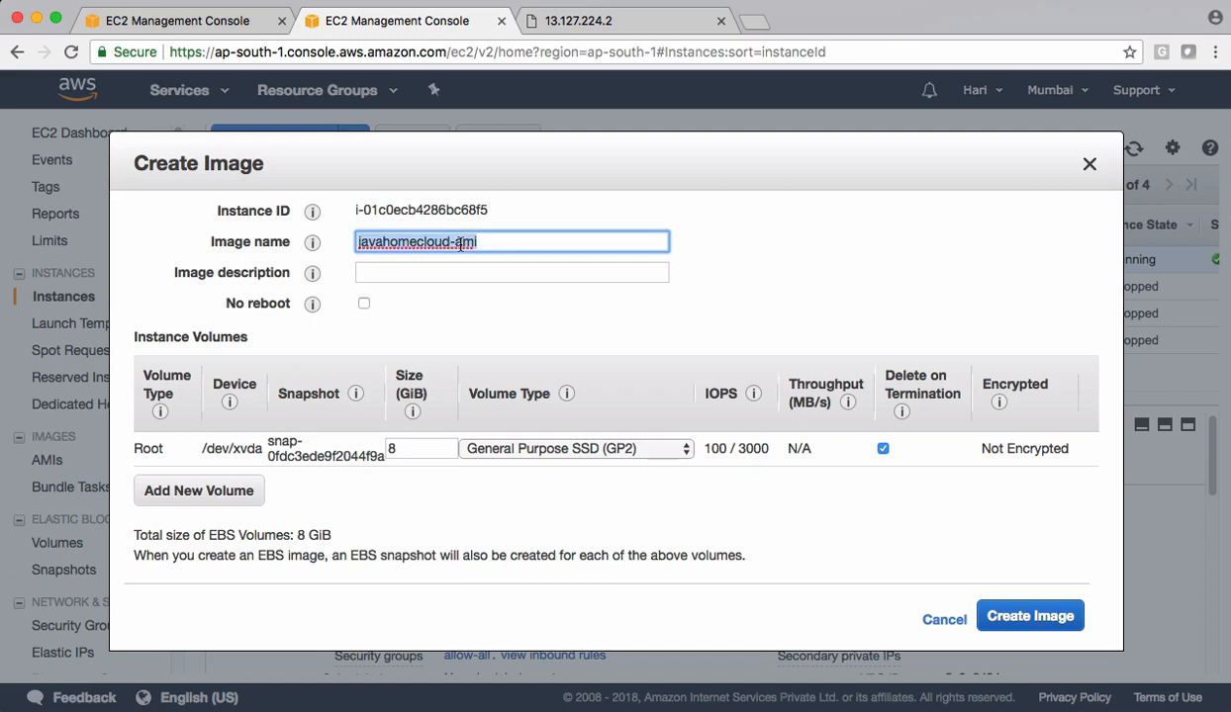
pyautogui.click(436, 271)
pyautogui.hotkey('ctrl', 'v')
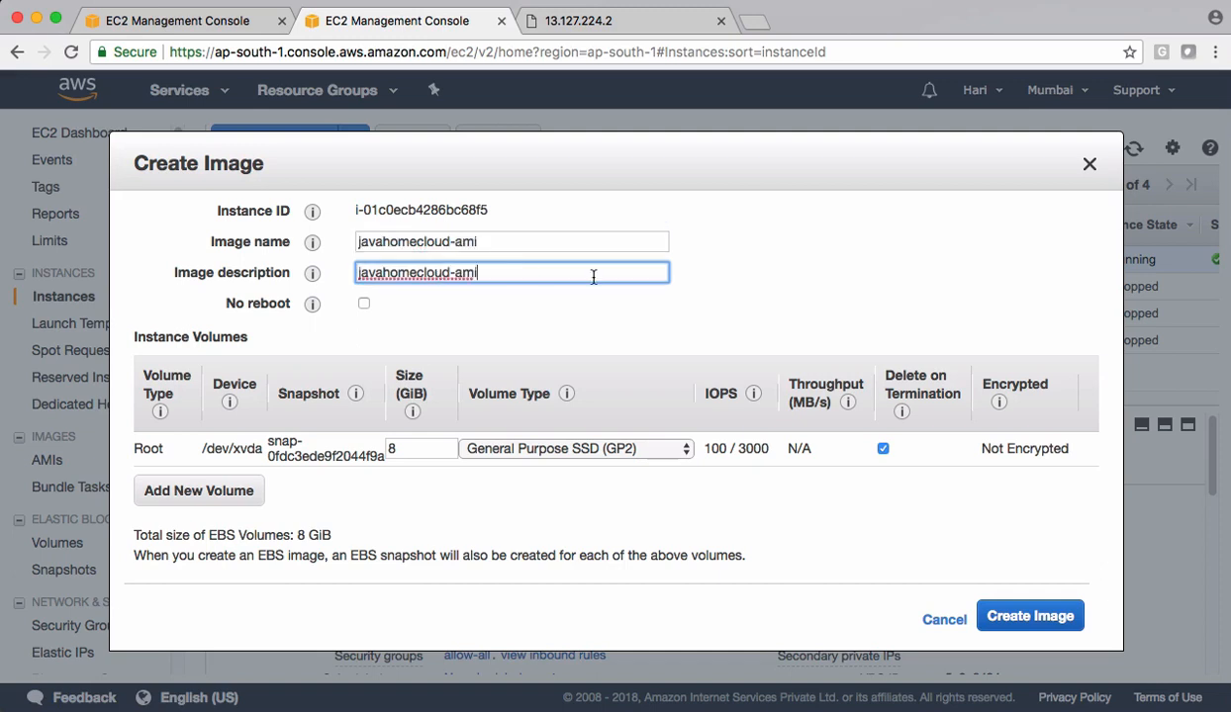
pyautogui.click(675, 273)
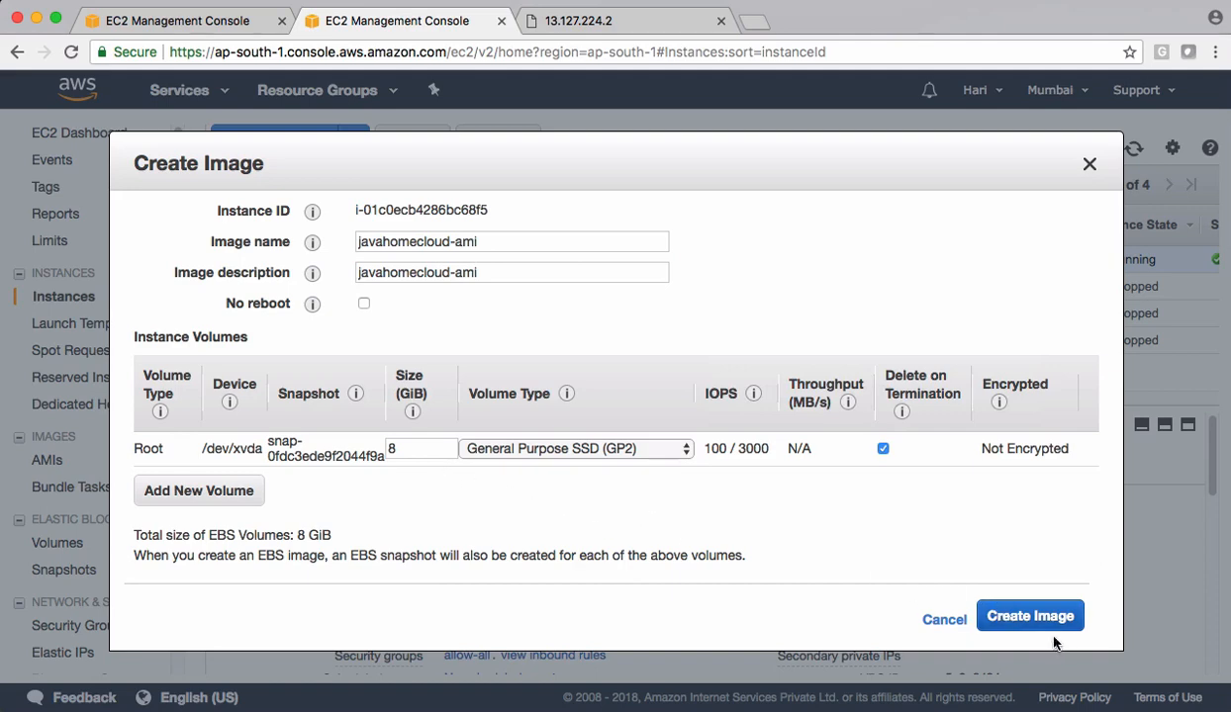
pyautogui.click(1027, 617)
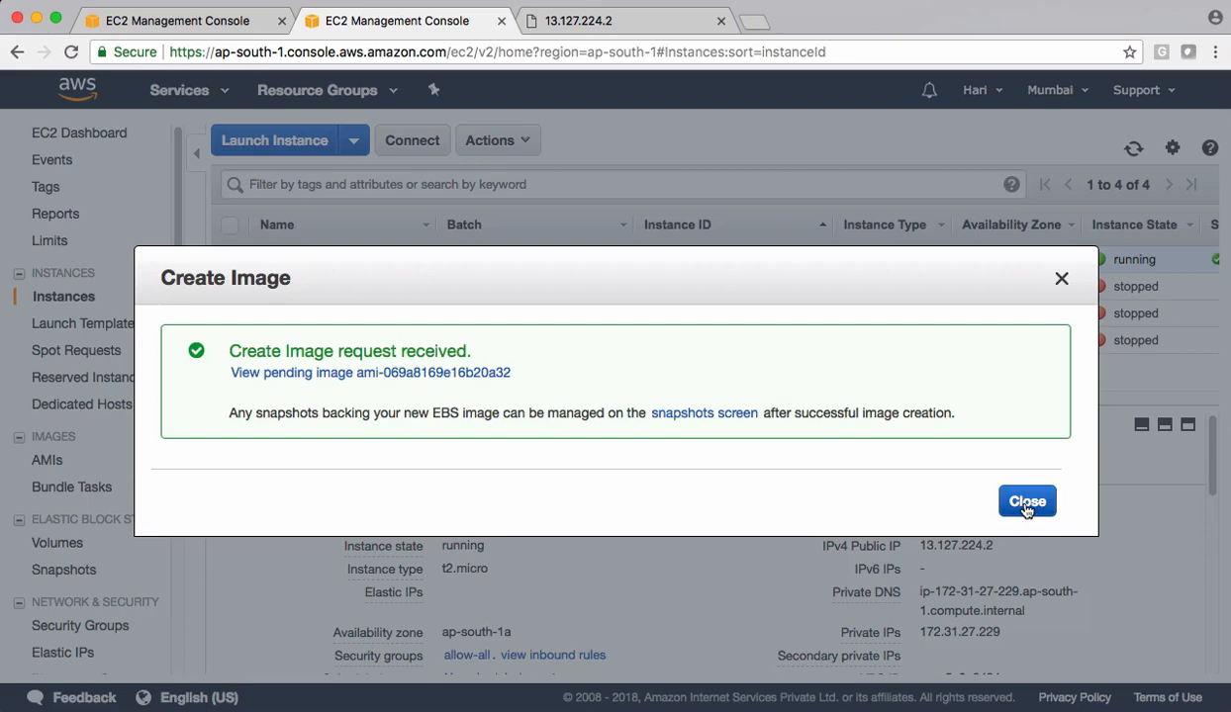
pyautogui.click(1026, 504)
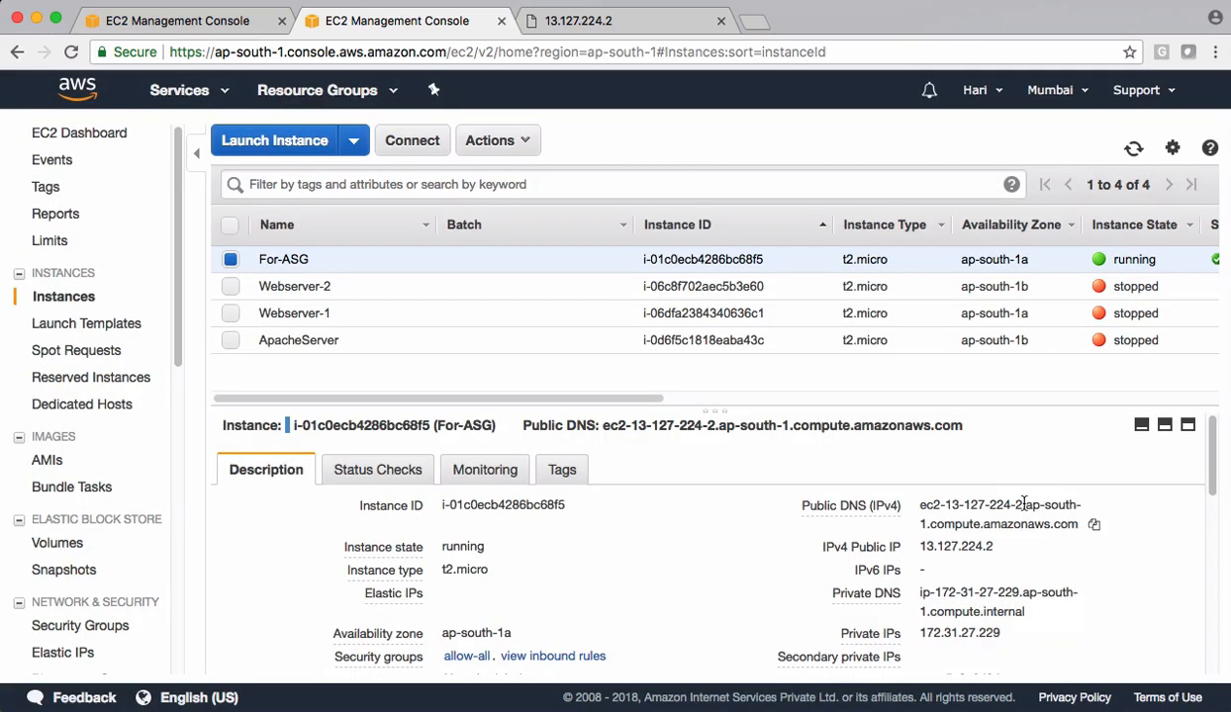
# - Check the status of javahomecloud-ami in the AMI list, and return to the browser tab with the launch configuration wizard
pyautogui.click(52, 465)
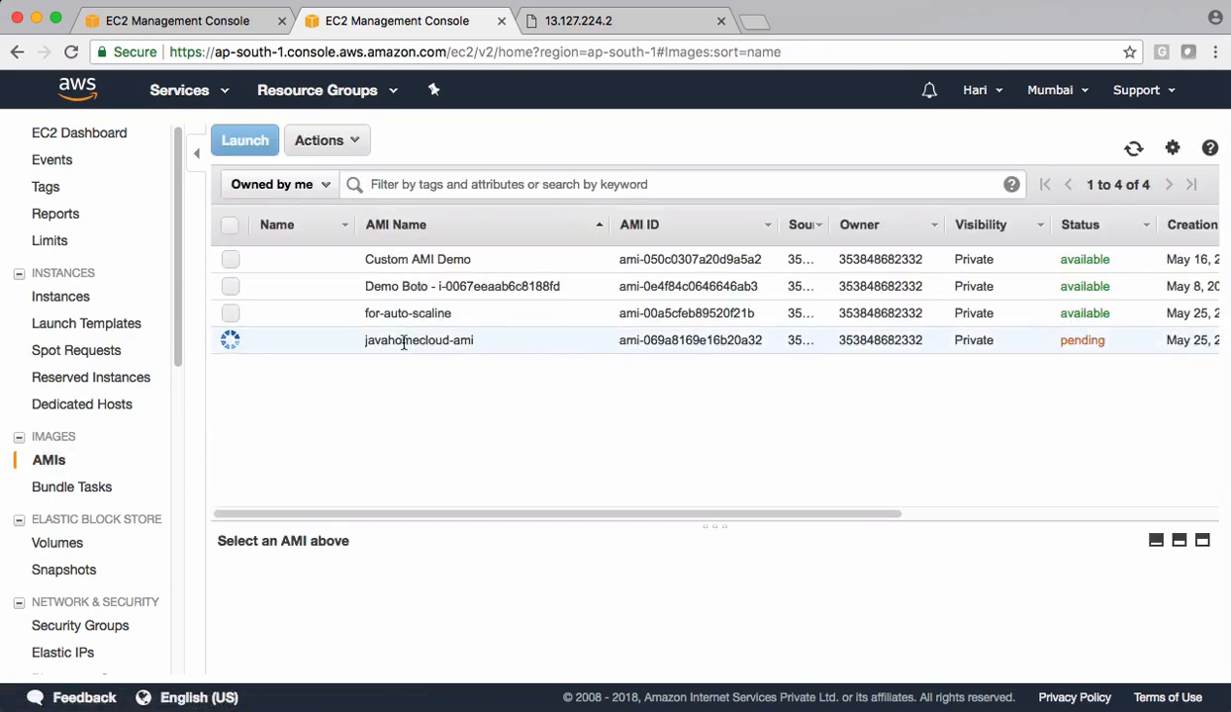
pyautogui.moveTo(400, 340); pyautogui.dragTo(720, 342)
pyautogui.click(1089, 342)
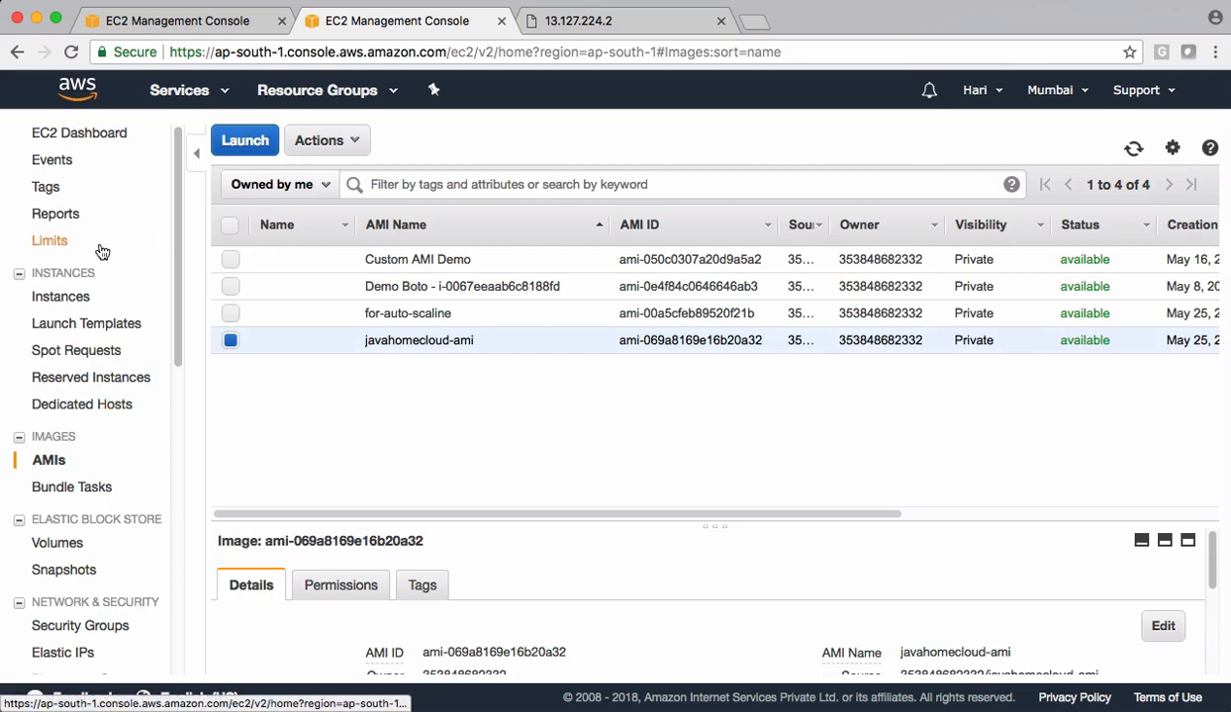
pyautogui.click(208, 26)
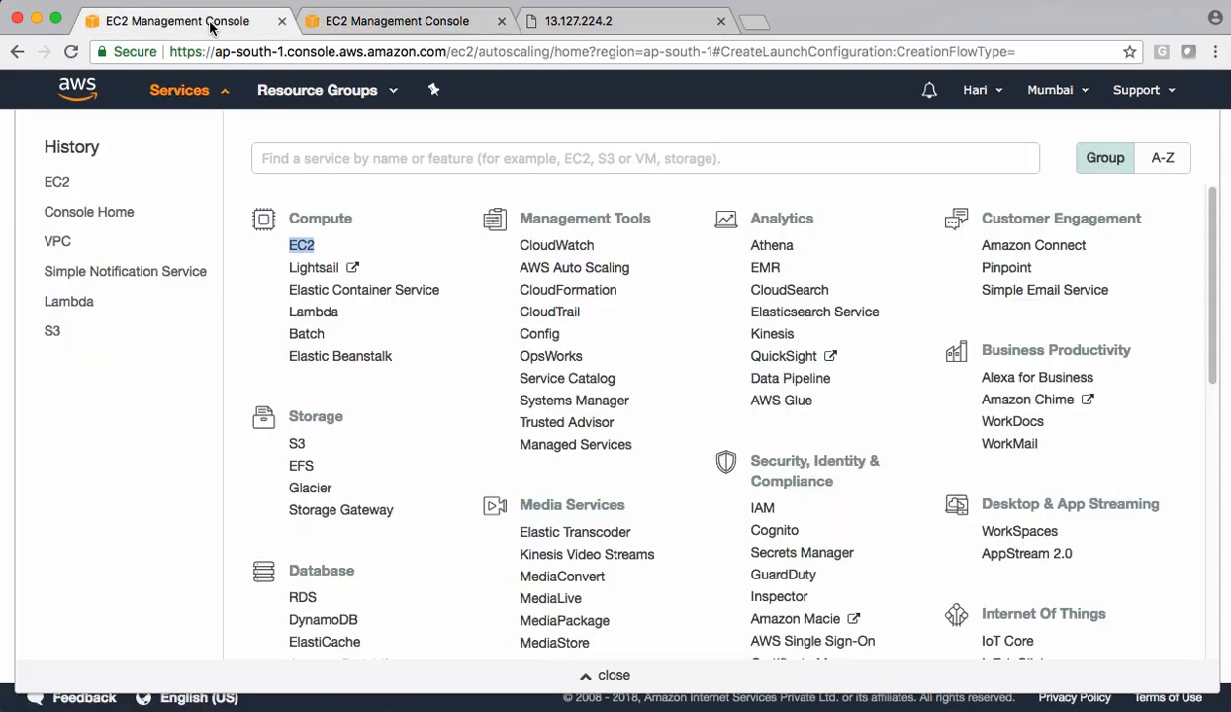
# - Exit the open launch configuration wizard and start creating an Auto Scaling group
pyautogui.click(219, 94)
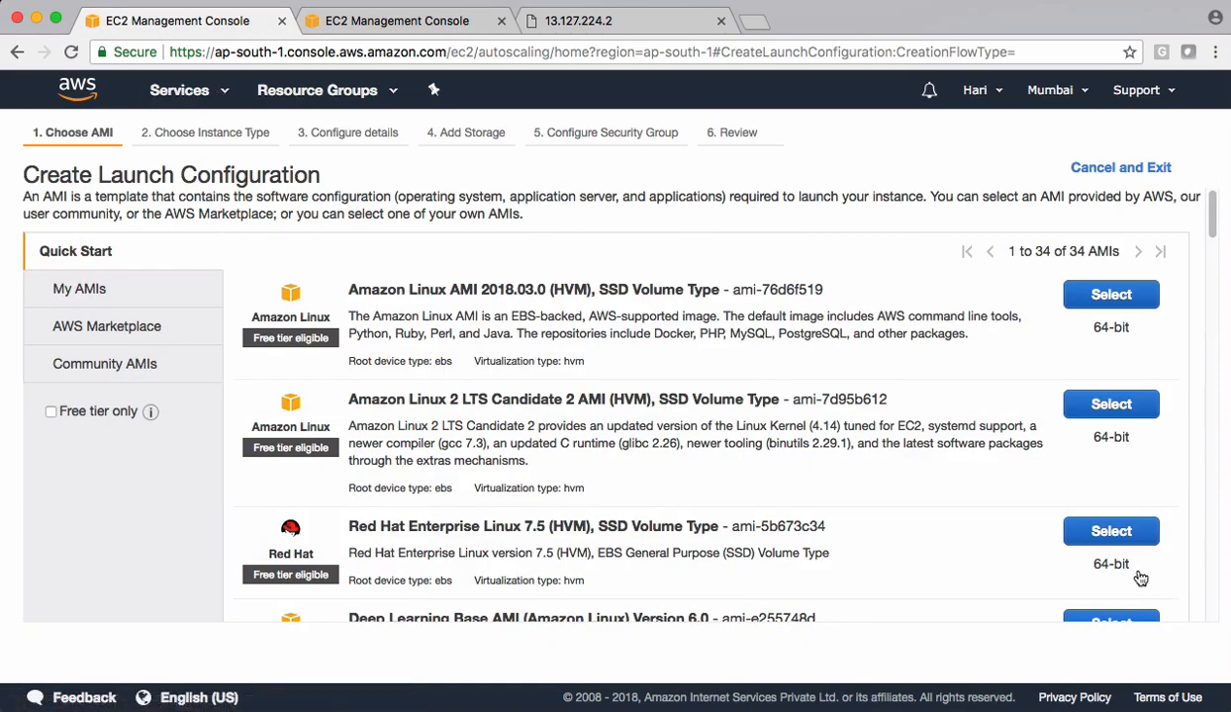
pyautogui.click(1100, 166)
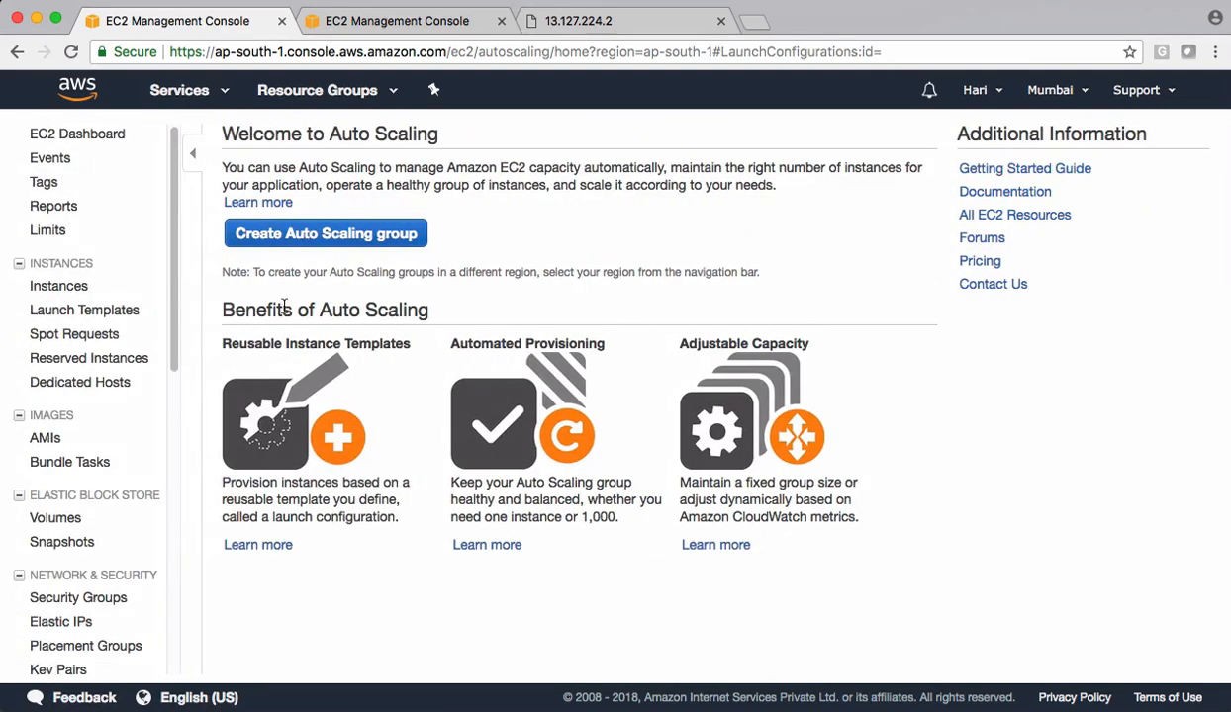
pyautogui.scroll(-2, 41, 473)
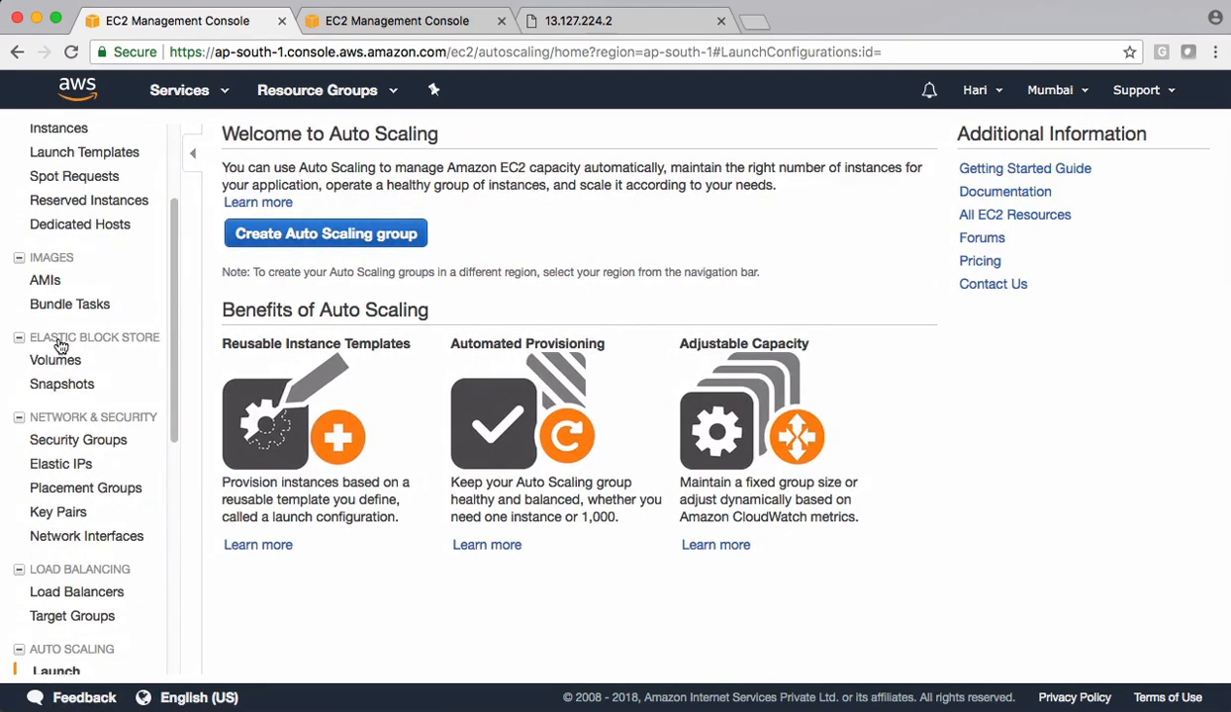
pyautogui.scroll(-3, 59, 408)
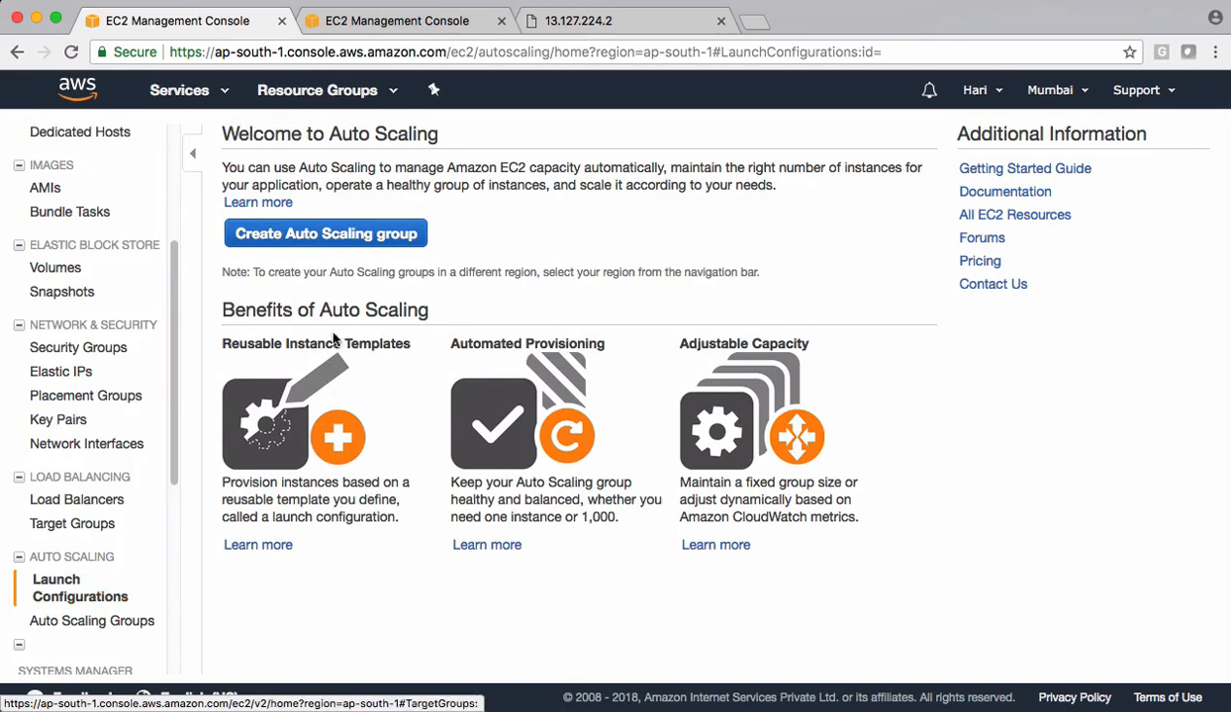
pyautogui.click(332, 242)
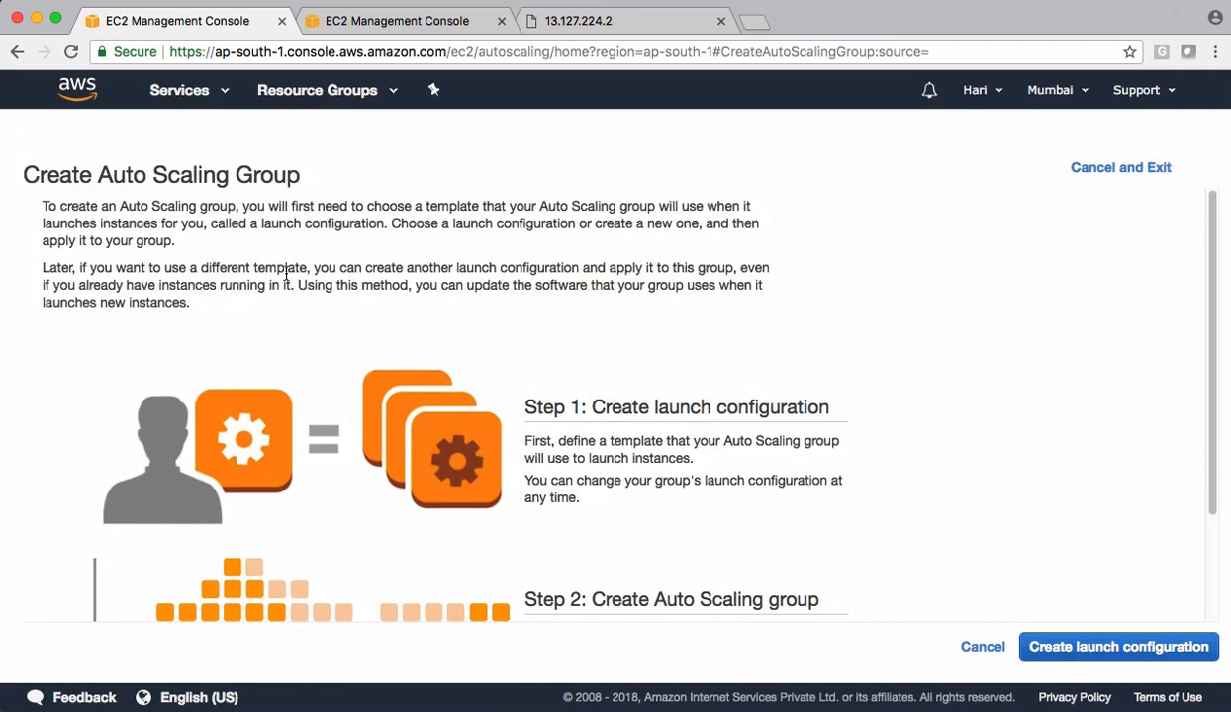
# - Read the two-step Auto Scaling group overview and start creating the launch configuration for the group
pyautogui.moveTo(33, 174); pyautogui.dragTo(331, 182)
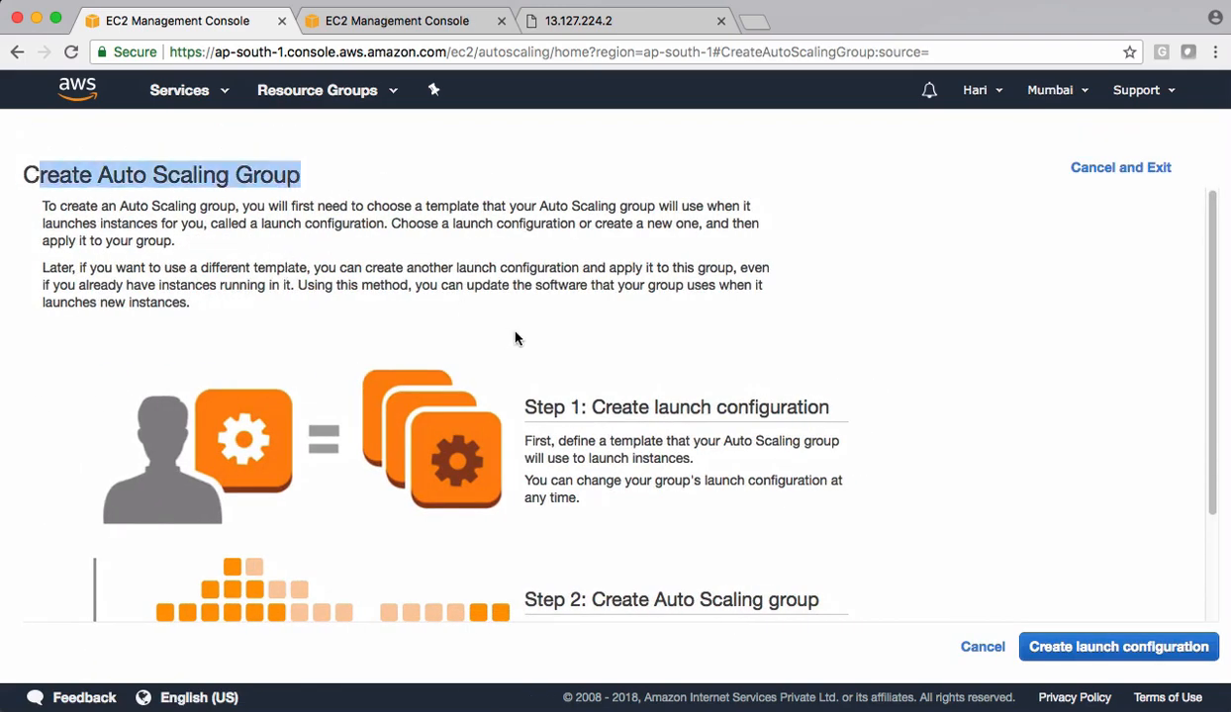
pyautogui.scroll(-2, 515, 338)
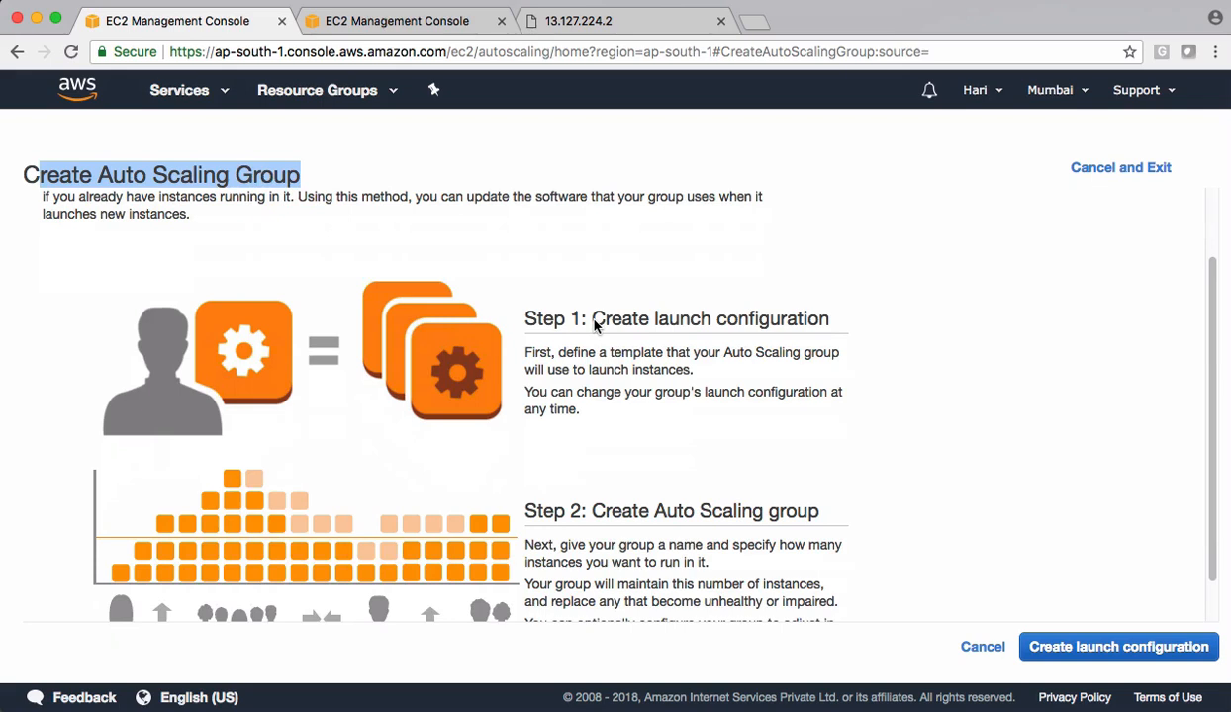
pyautogui.scroll(-1, 595, 324)
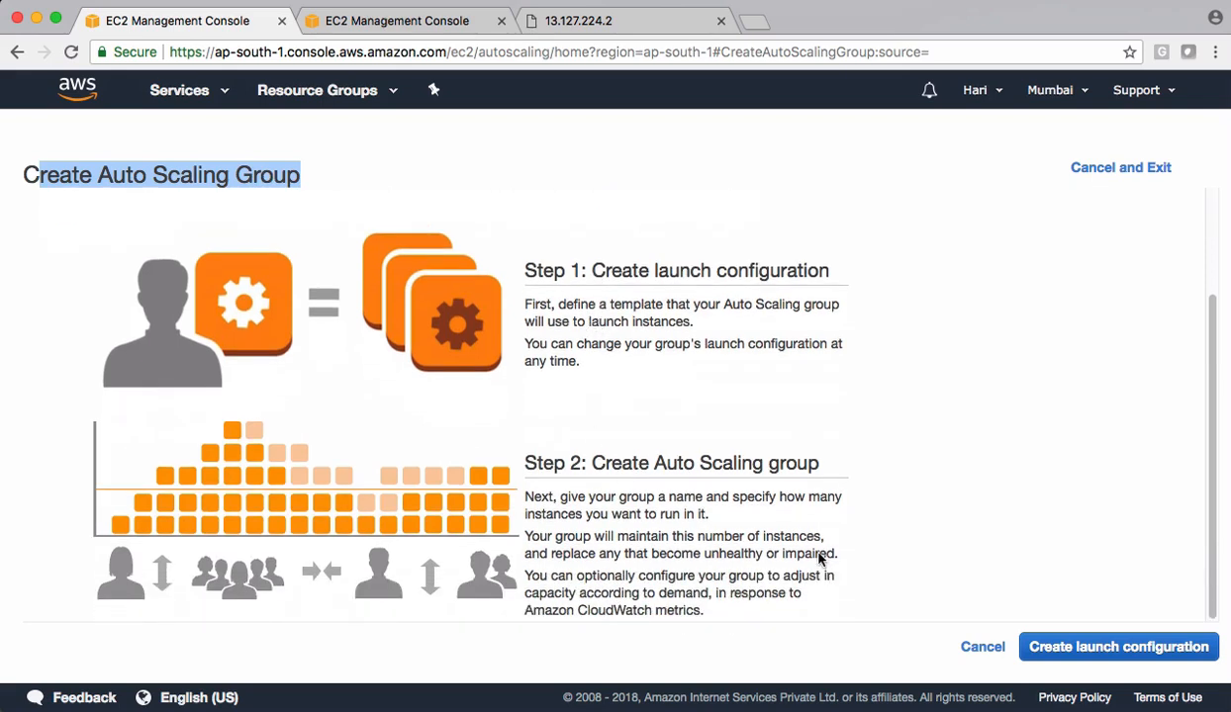
pyautogui.click(1063, 649)
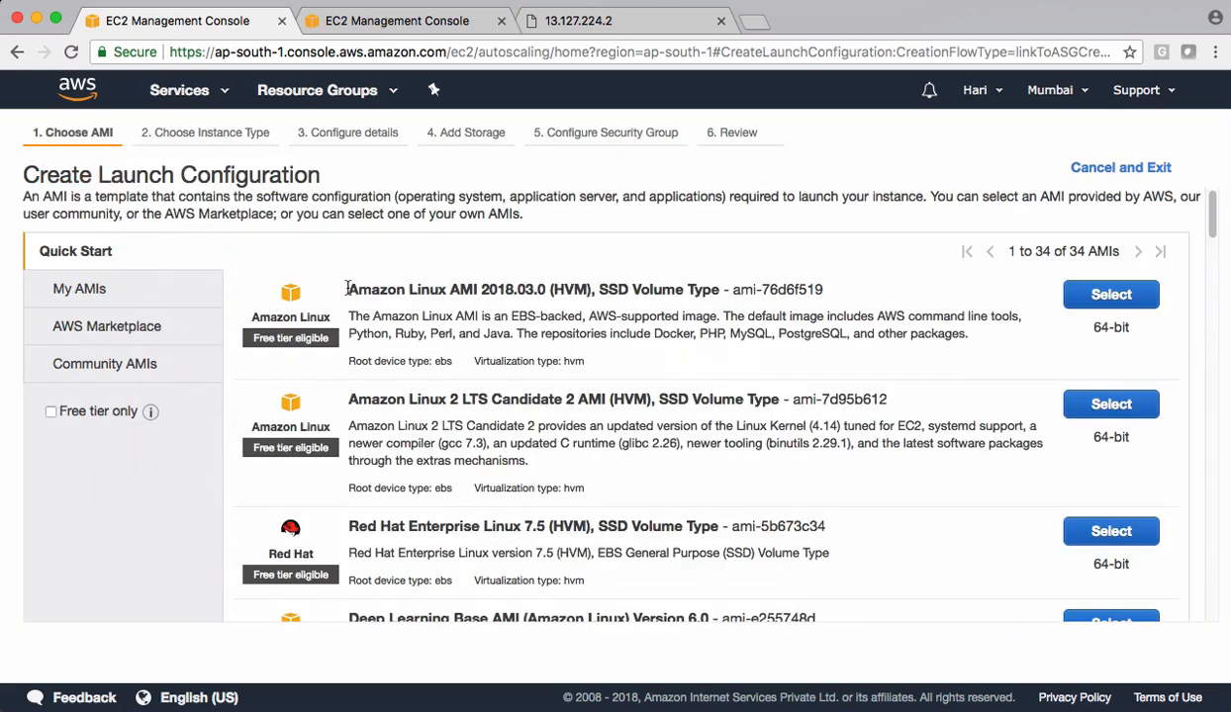
# - Choose the custom image javahomecloud-ami from the self-owned AMIs for the launch configuration
pyautogui.moveTo(340, 281); pyautogui.dragTo(822, 294)
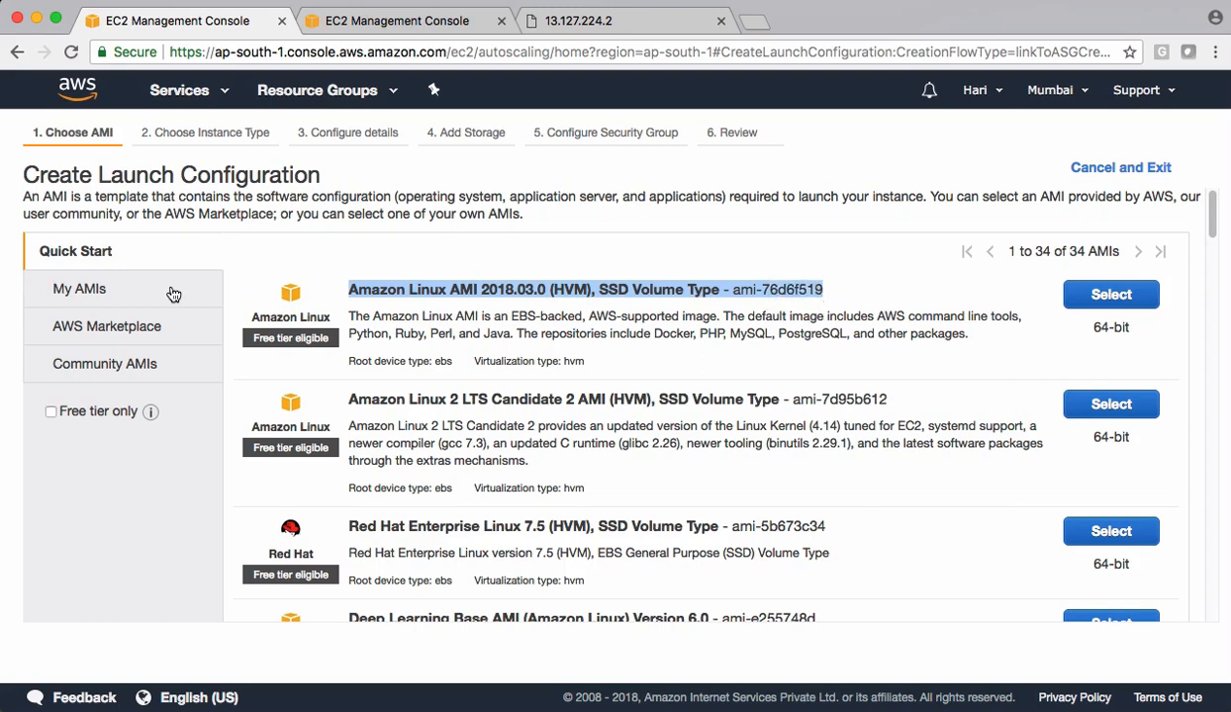
pyautogui.click(82, 292)
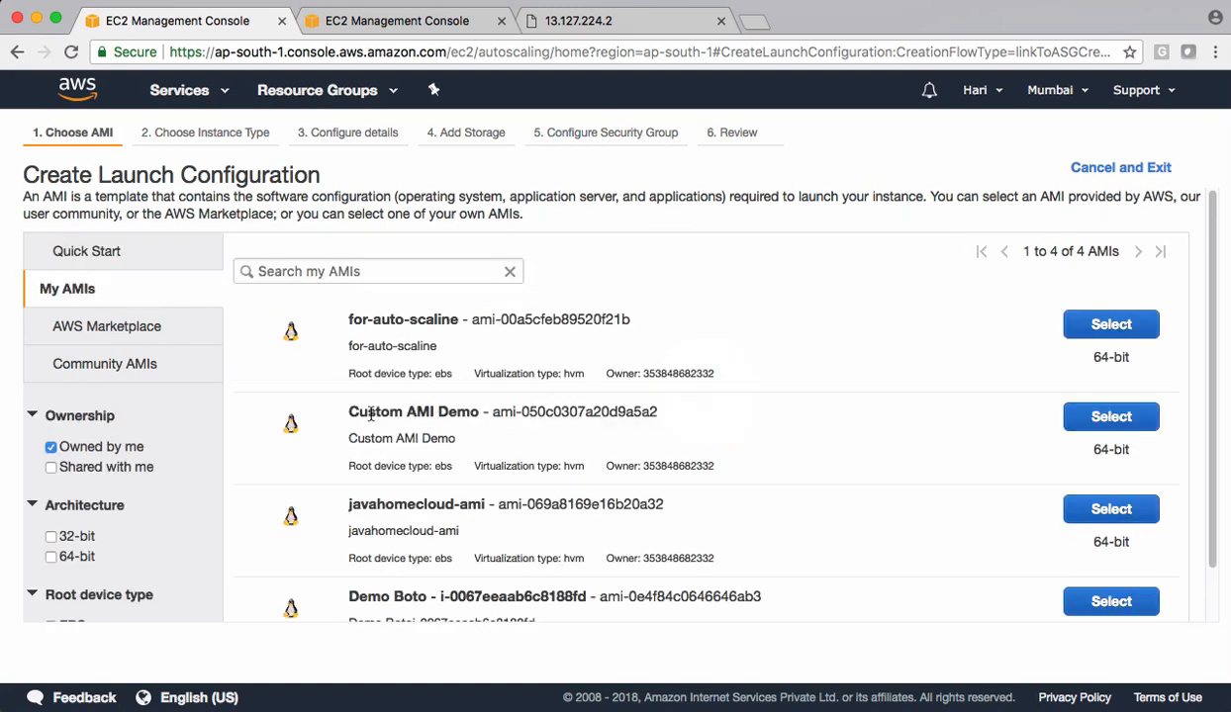
pyautogui.scroll(-2, 514, 430)
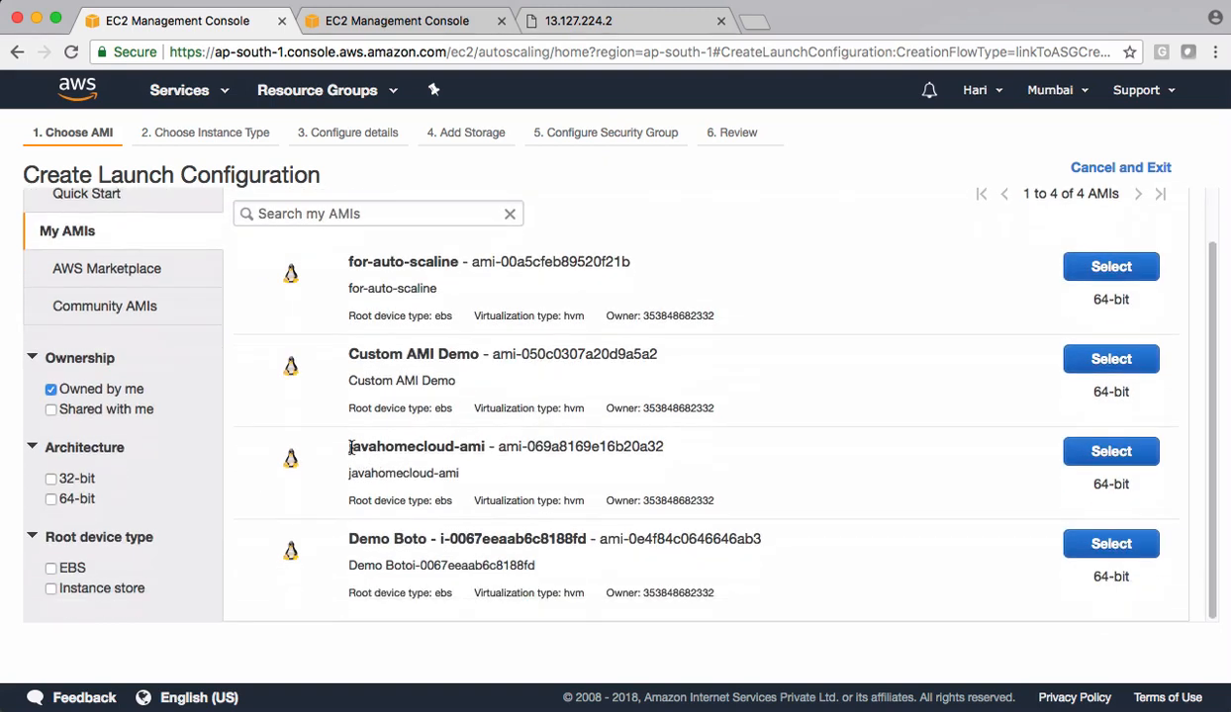
pyautogui.moveTo(351, 449); pyautogui.dragTo(491, 445)
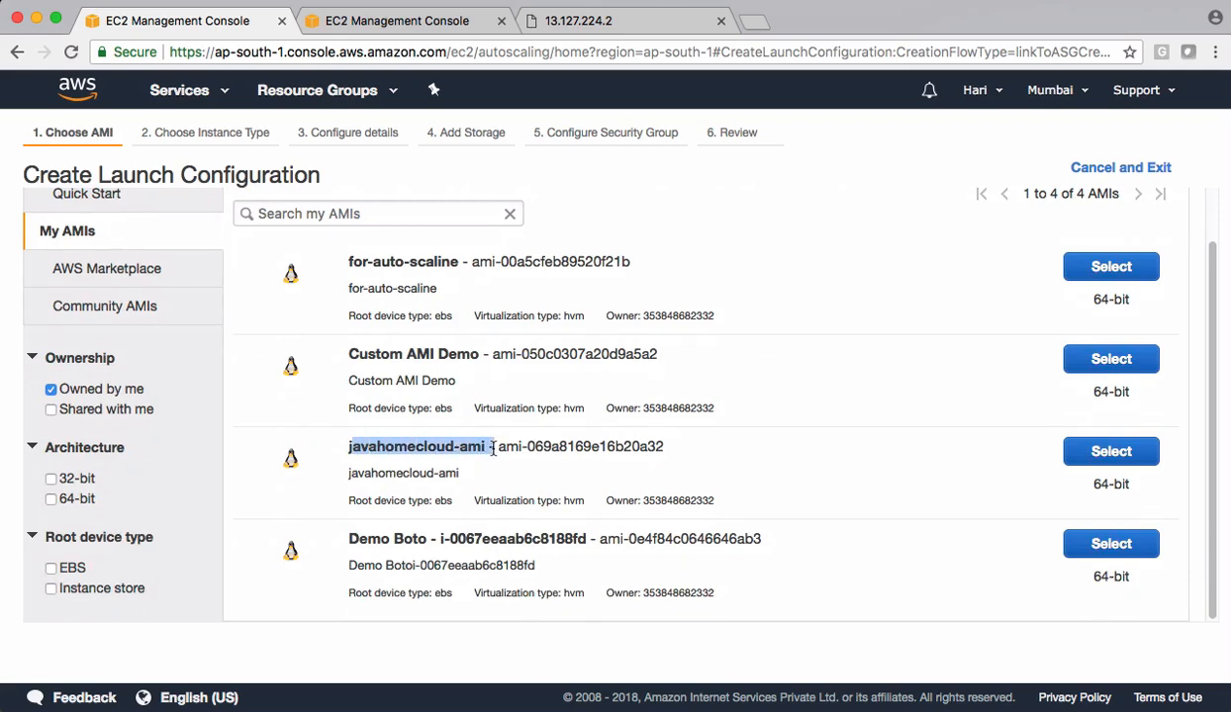
pyautogui.click(1097, 453)
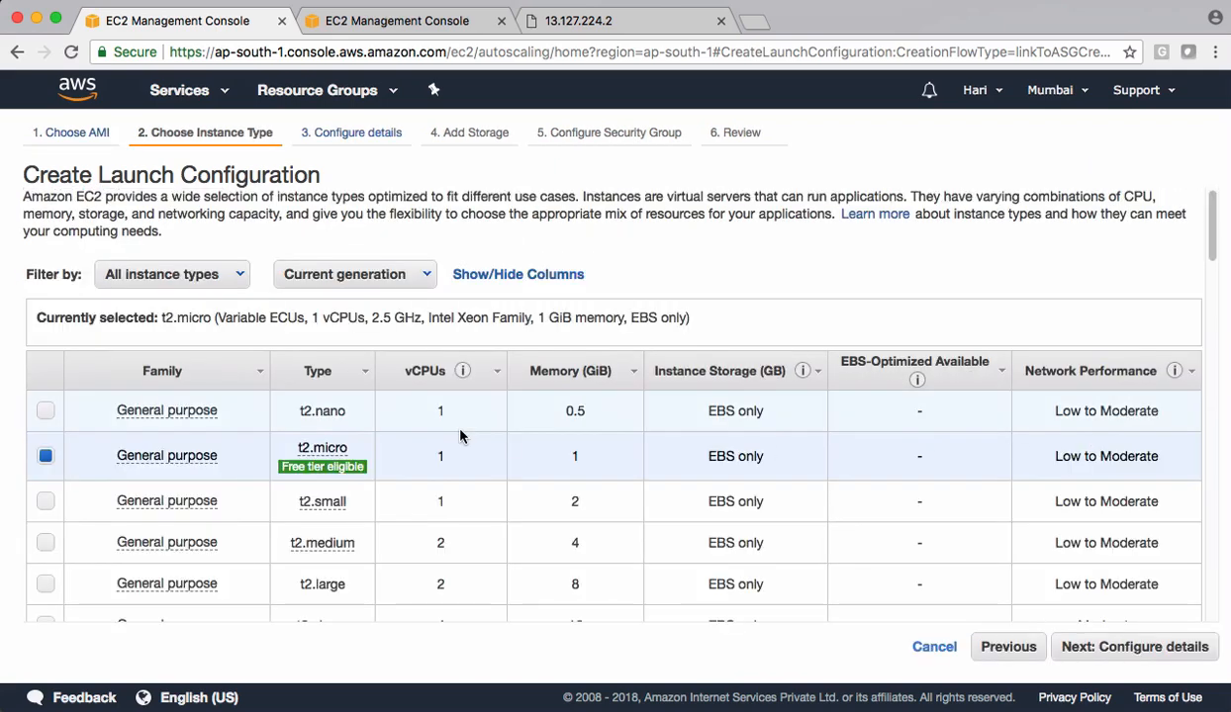
# - Accept the t2.micro instance type and name the launch configuration javahome-cloud-lc
pyautogui.scroll(-2, 459, 434)
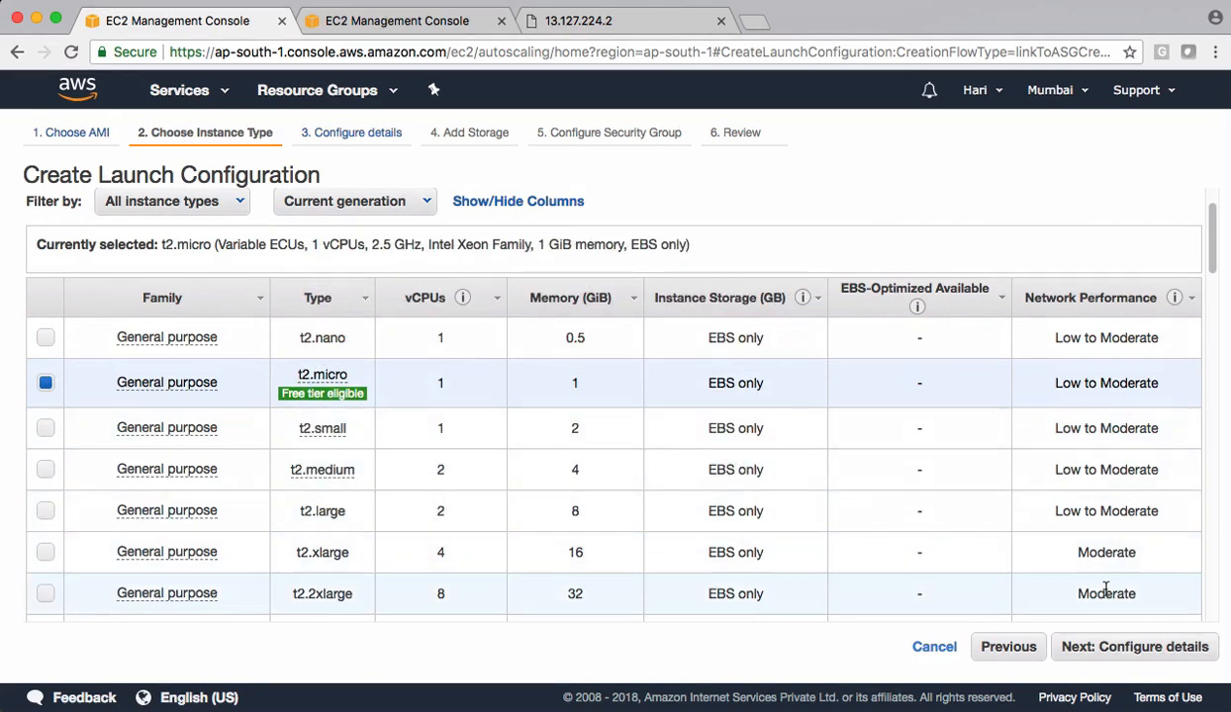
pyautogui.click(1107, 653)
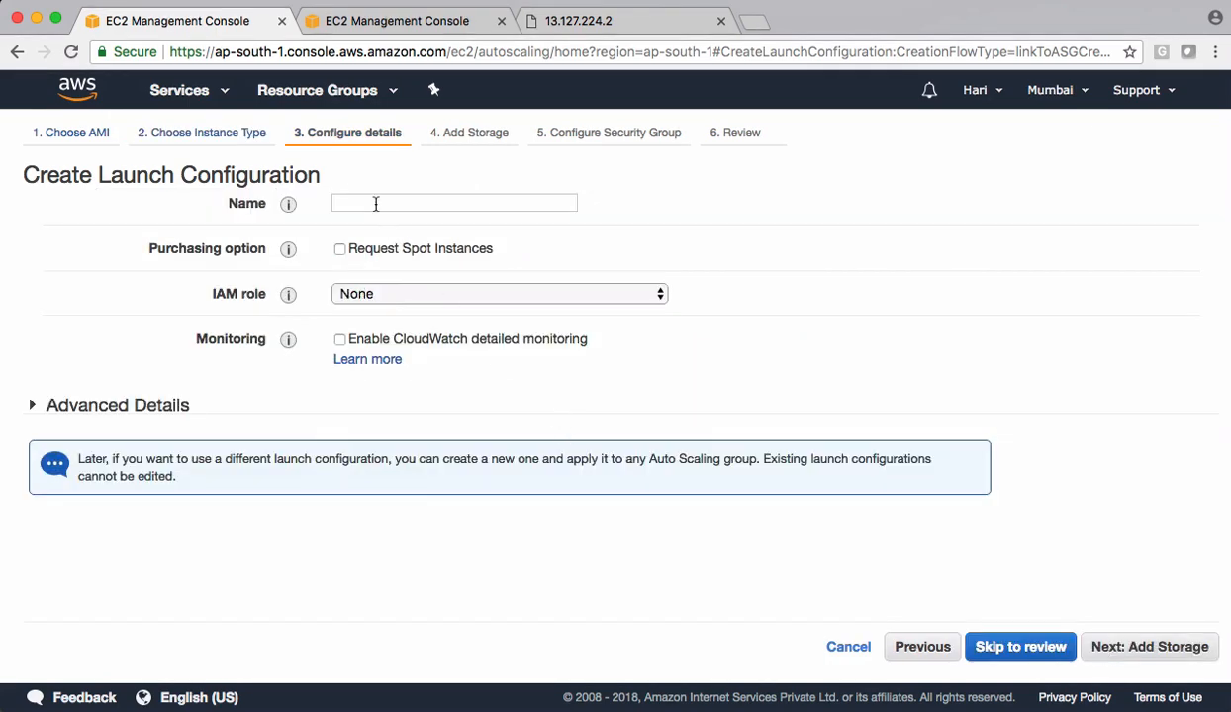
pyautogui.click(359, 205)
pyautogui.write('javahome-c')
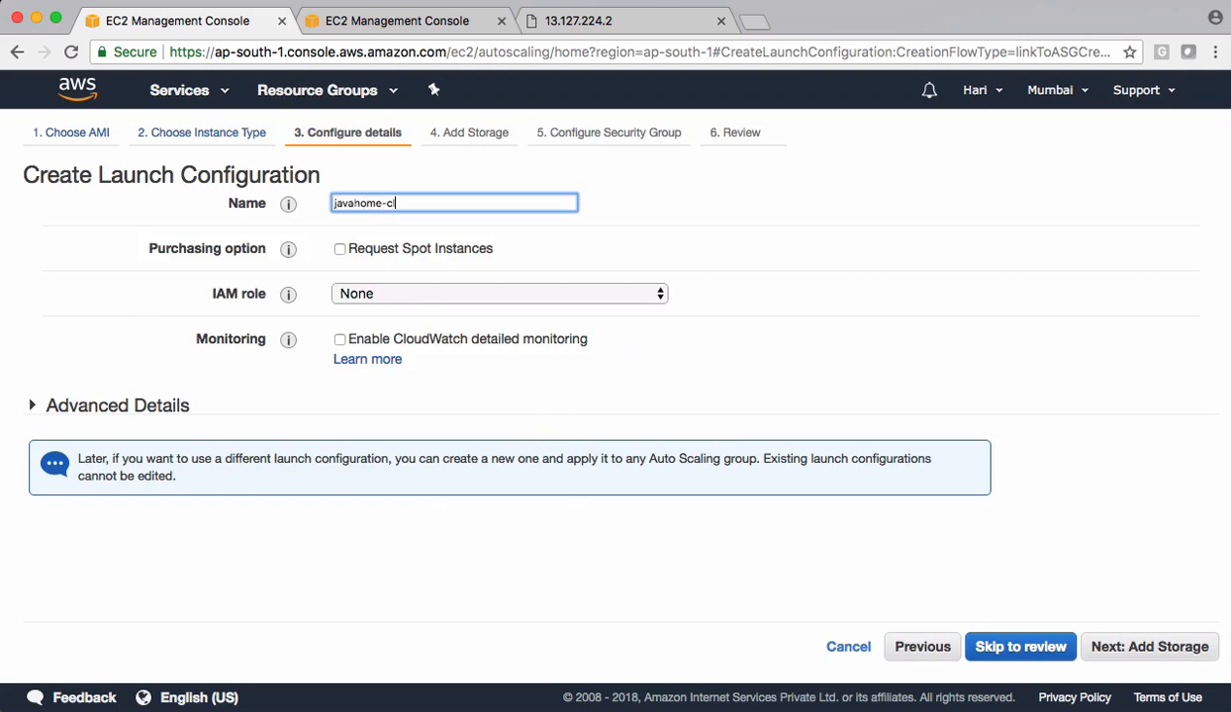
pyautogui.write('loud-lc')
pyautogui.click(648, 217)
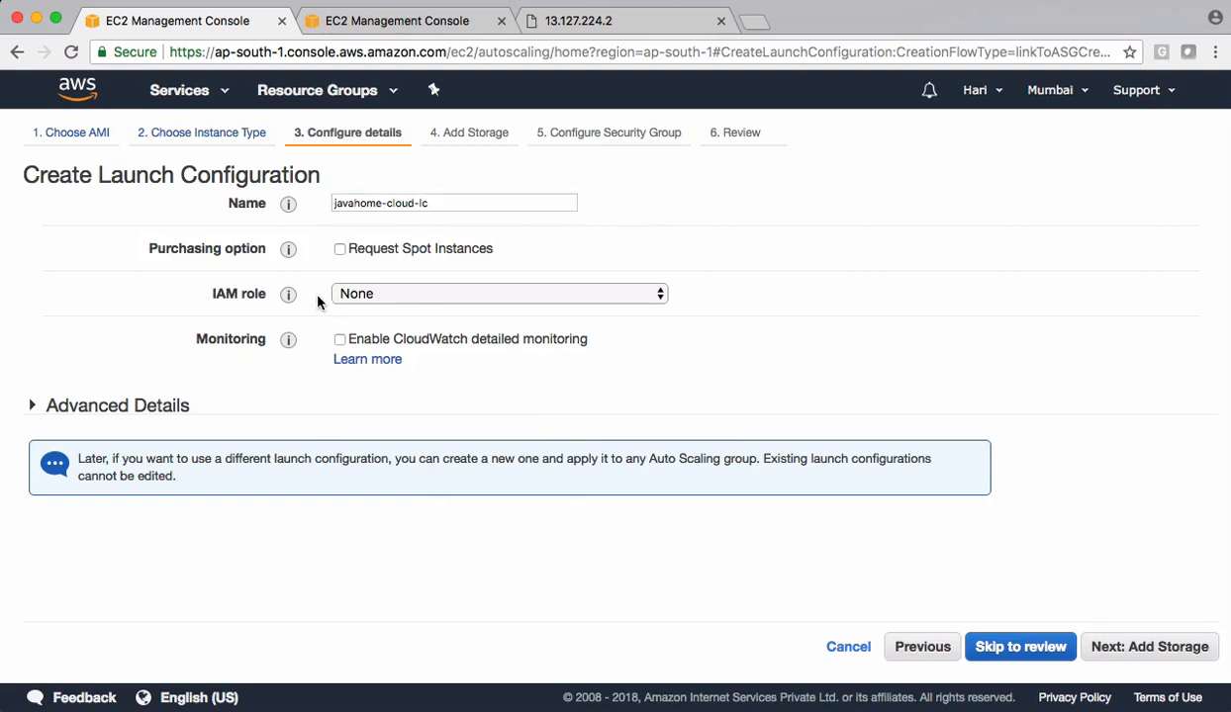
# - Keep the IAM role at None, check the advanced details, and accept the default storage to reach the security group settings
pyautogui.click(376, 297)
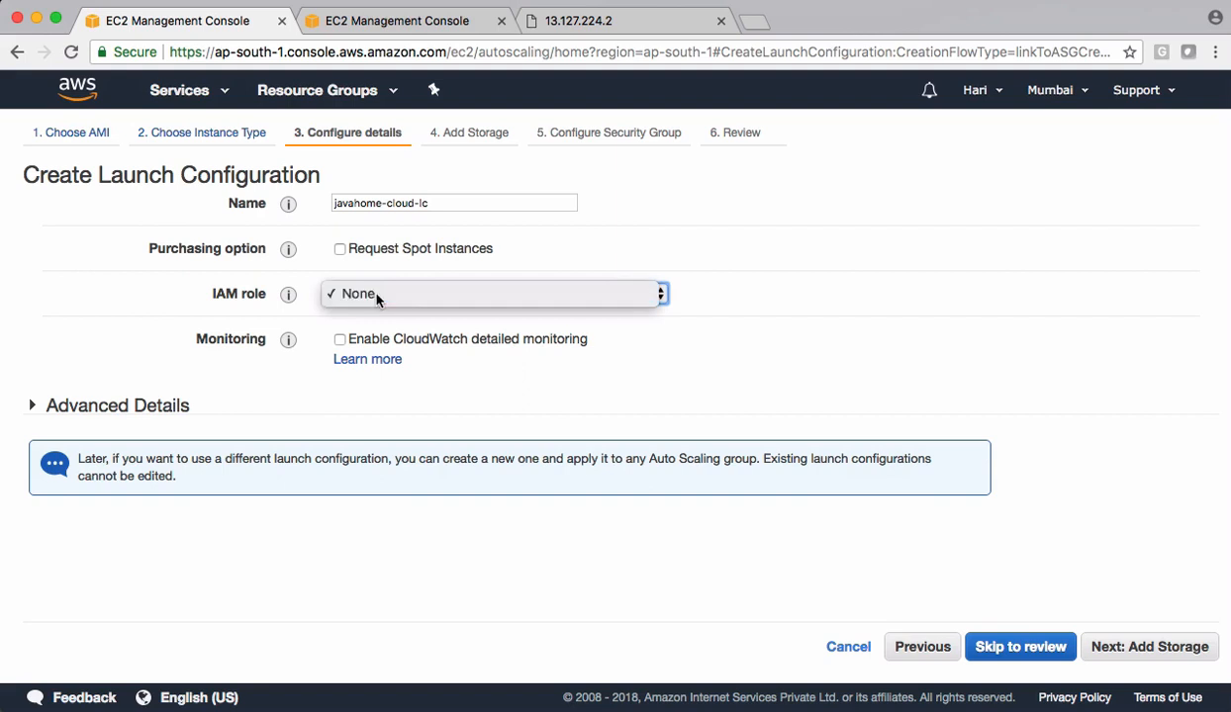
pyautogui.click(365, 286)
pyautogui.click(511, 403)
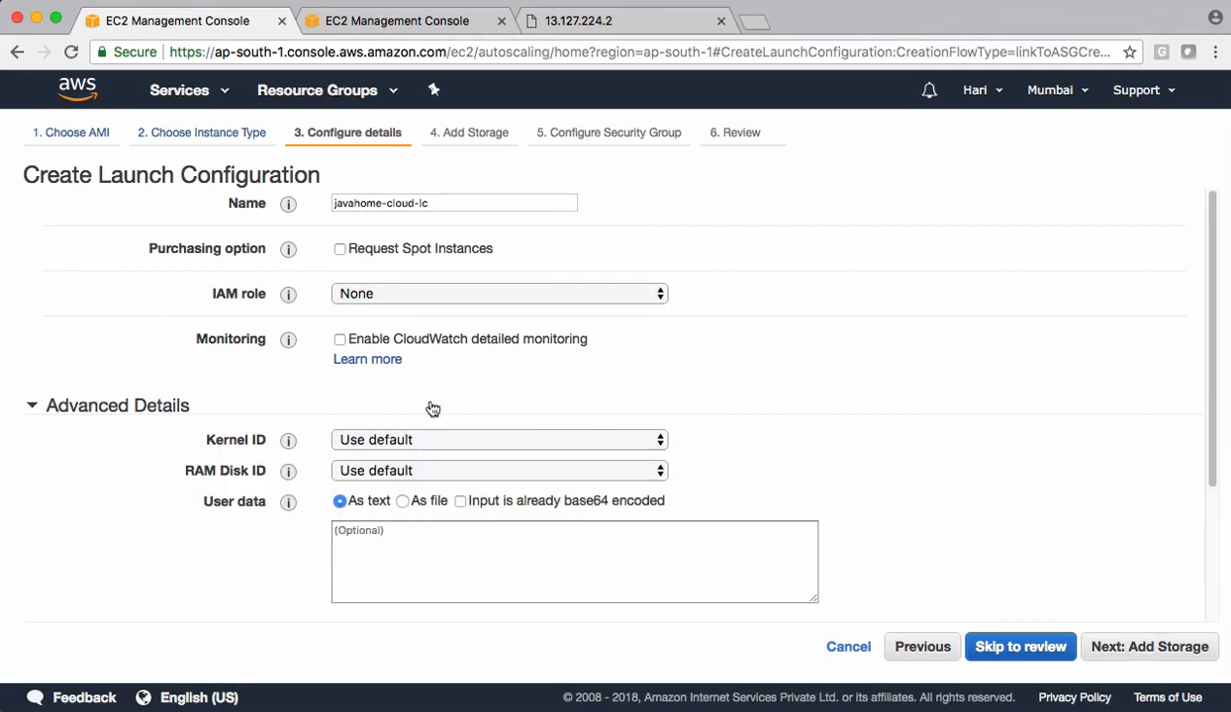
pyautogui.click(114, 407)
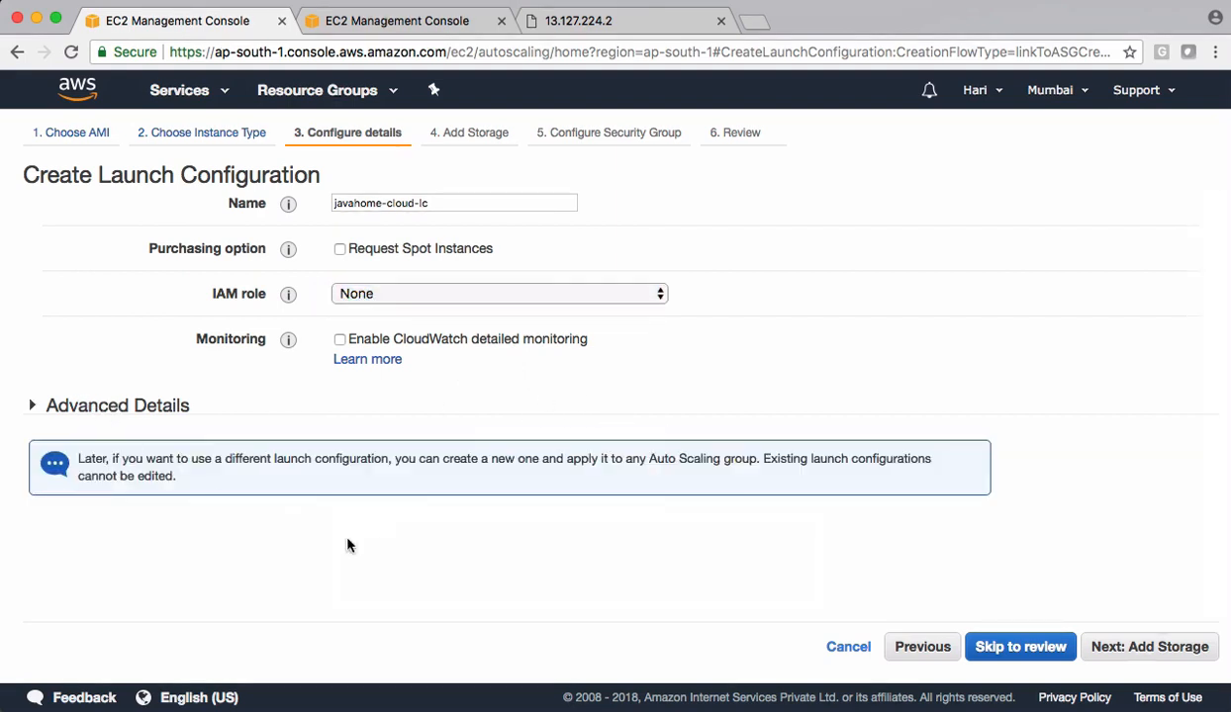
pyautogui.click(1133, 654)
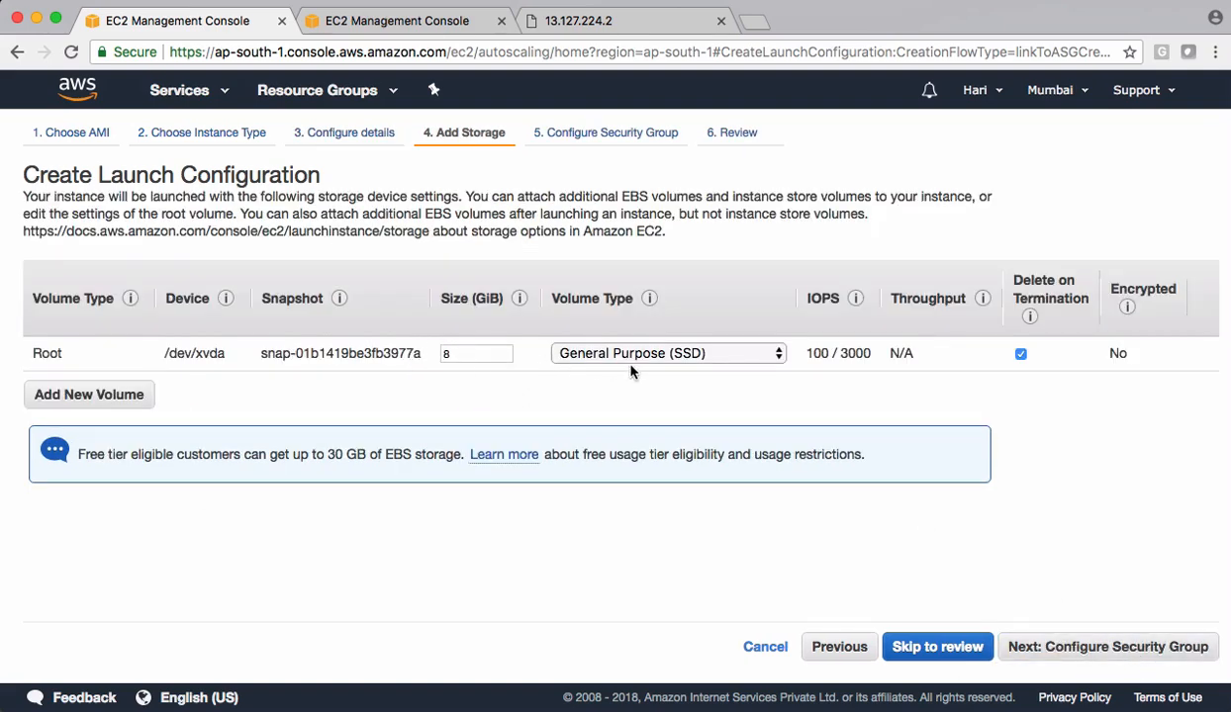
pyautogui.click(1107, 649)
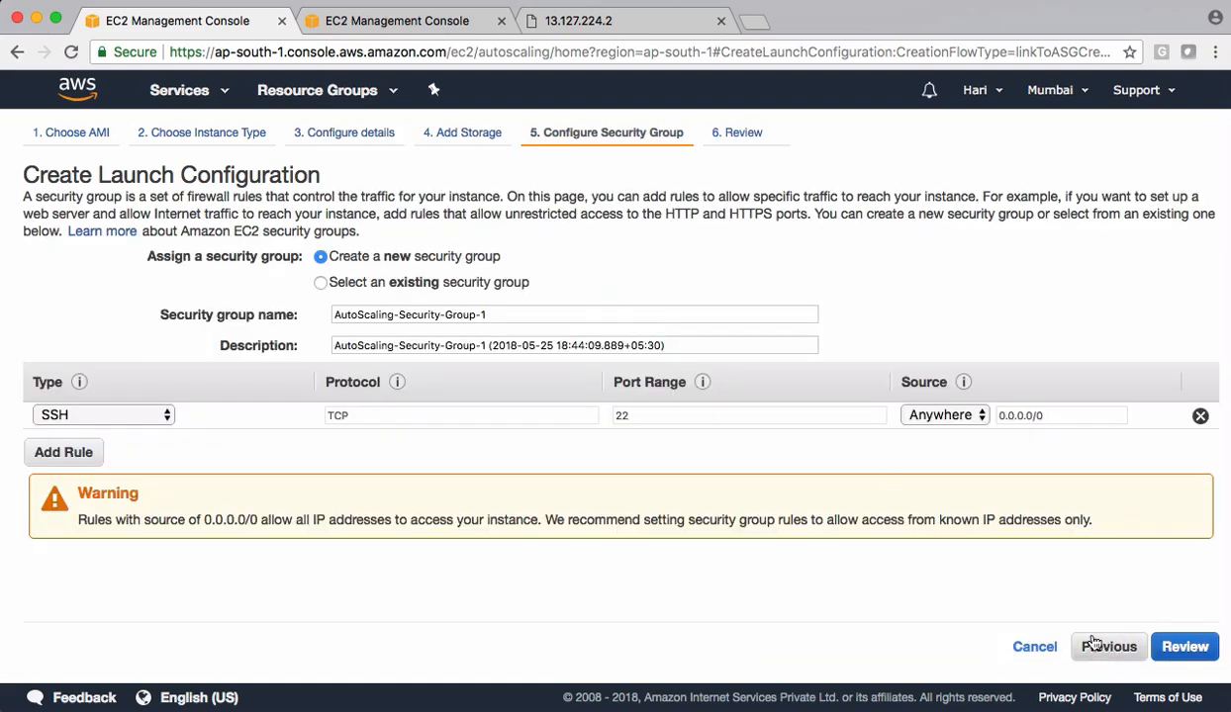
# - Assign the existing allow-all security group to the launch configuration and proceed to the review
pyautogui.click(422, 285)
pyautogui.click(590, 386)
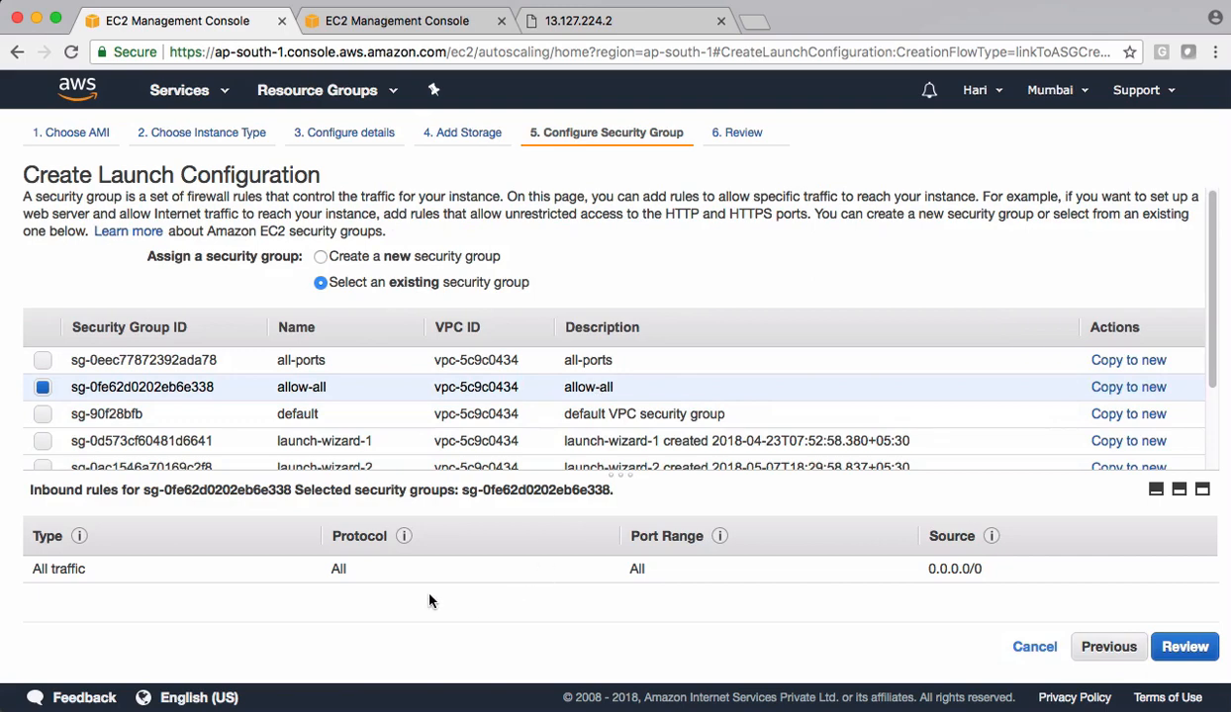
pyautogui.click(1183, 647)
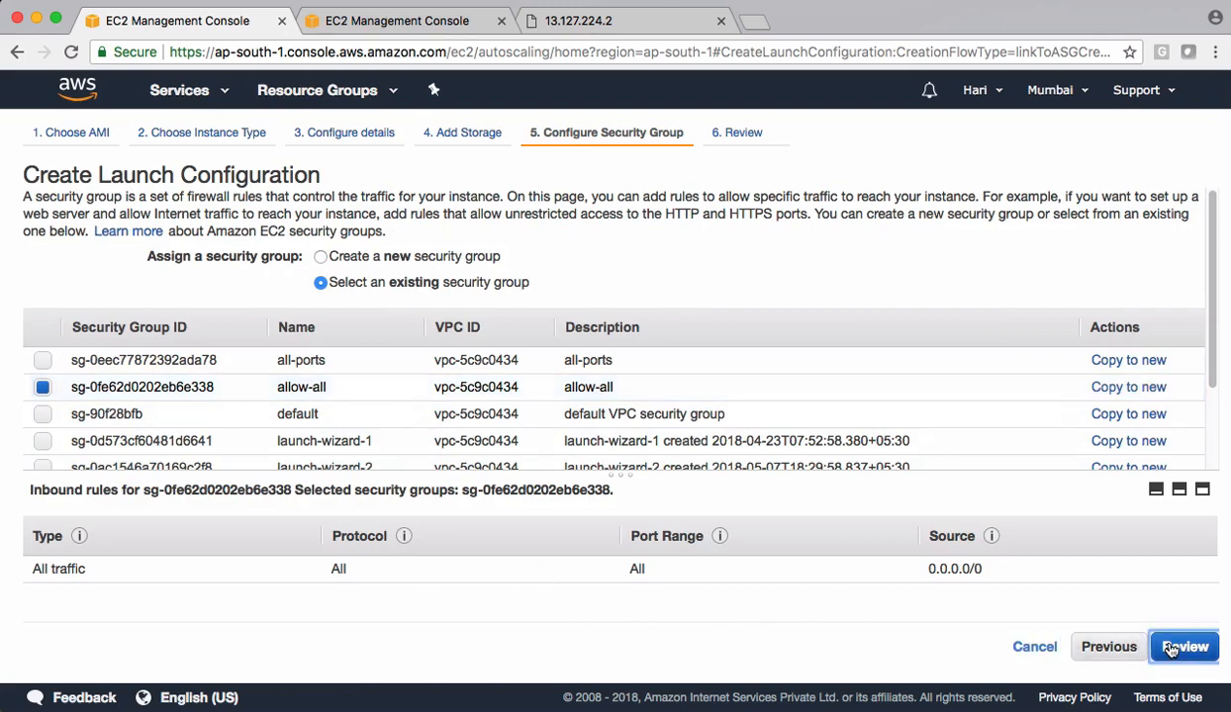
# - Create the launch configuration with the existing key pair named after the account user, acknowledging access to its private key file
pyautogui.scroll(-5, 472, 350)
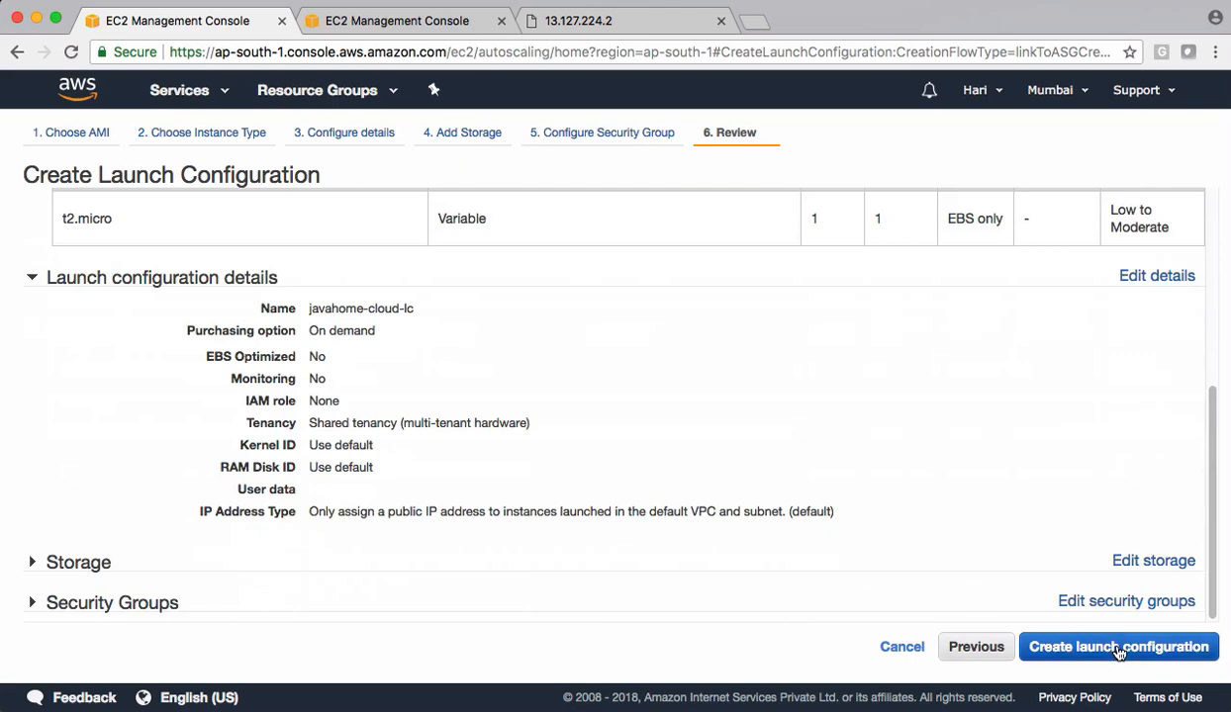
pyautogui.click(1047, 649)
pyautogui.click(398, 456)
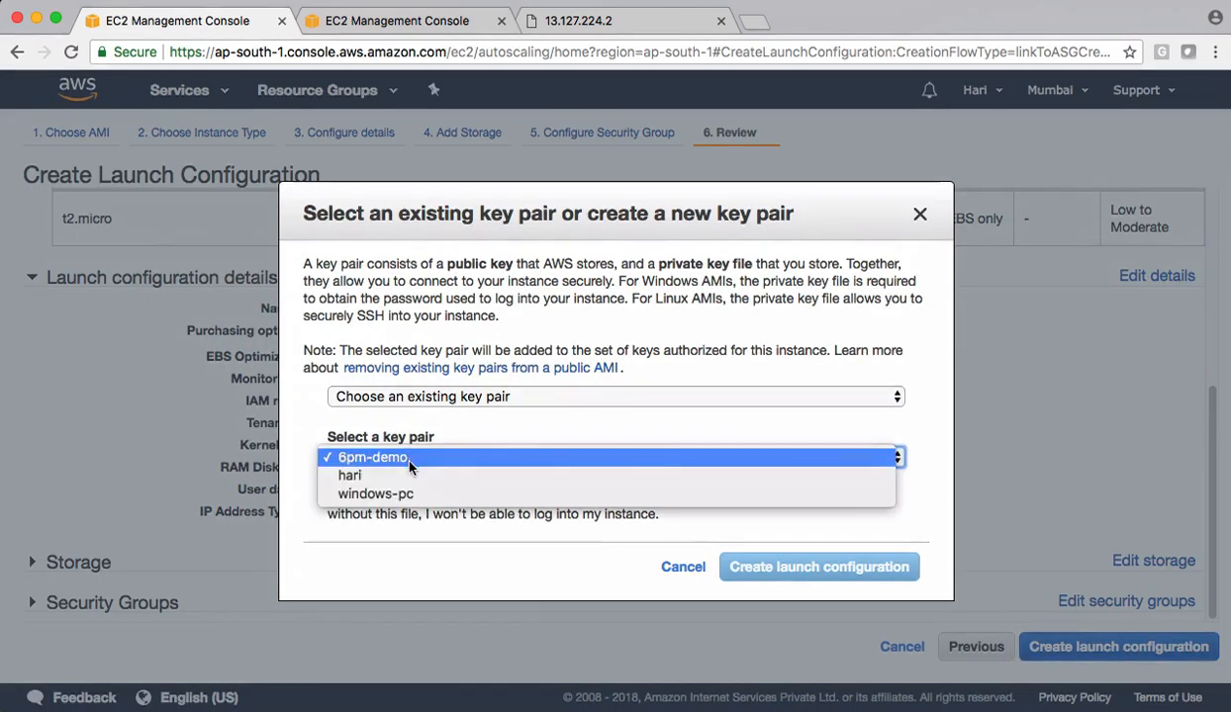
pyautogui.click(411, 477)
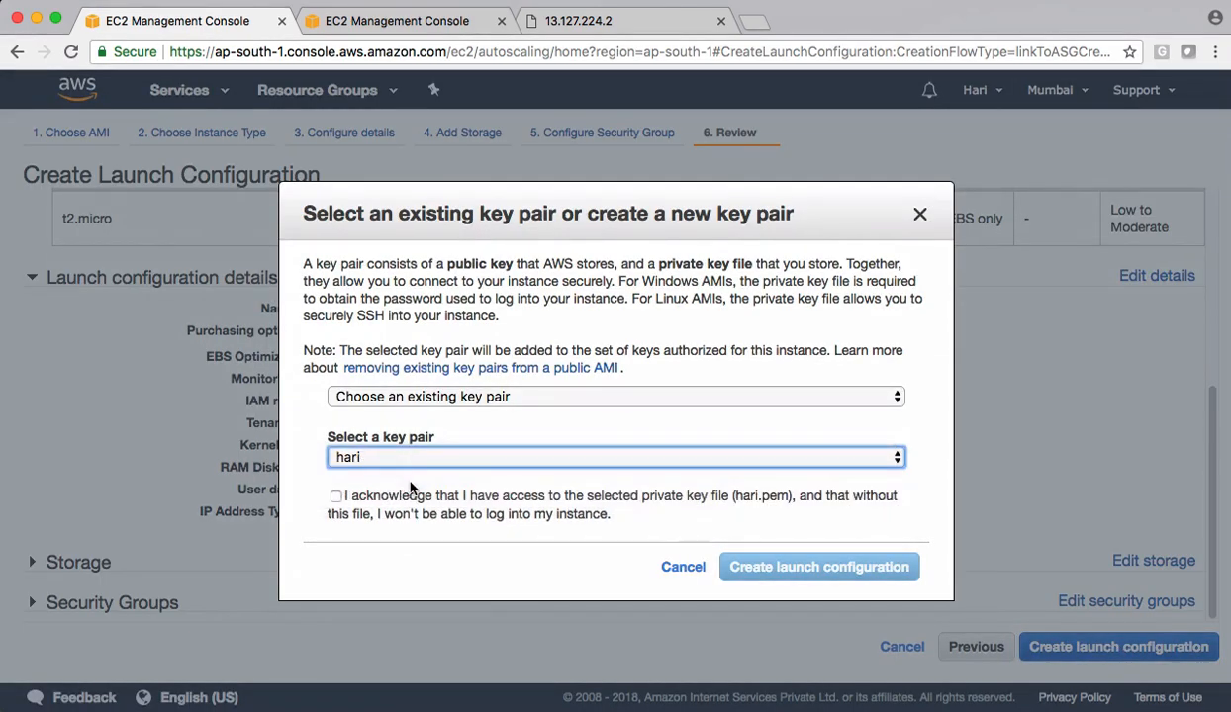
pyautogui.click(405, 497)
pyautogui.click(828, 570)
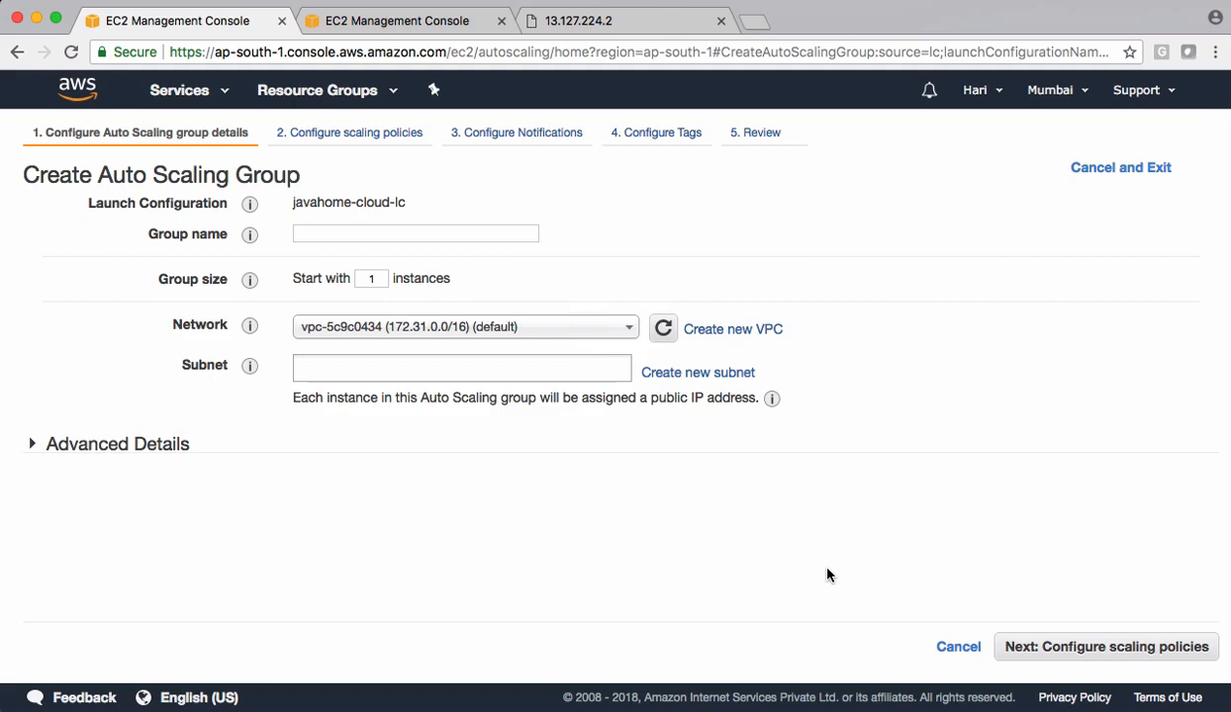
# - Name the Auto Scaling group javahomecloud-asg and set its group size to start with 2 instances
pyautogui.click(304, 235)
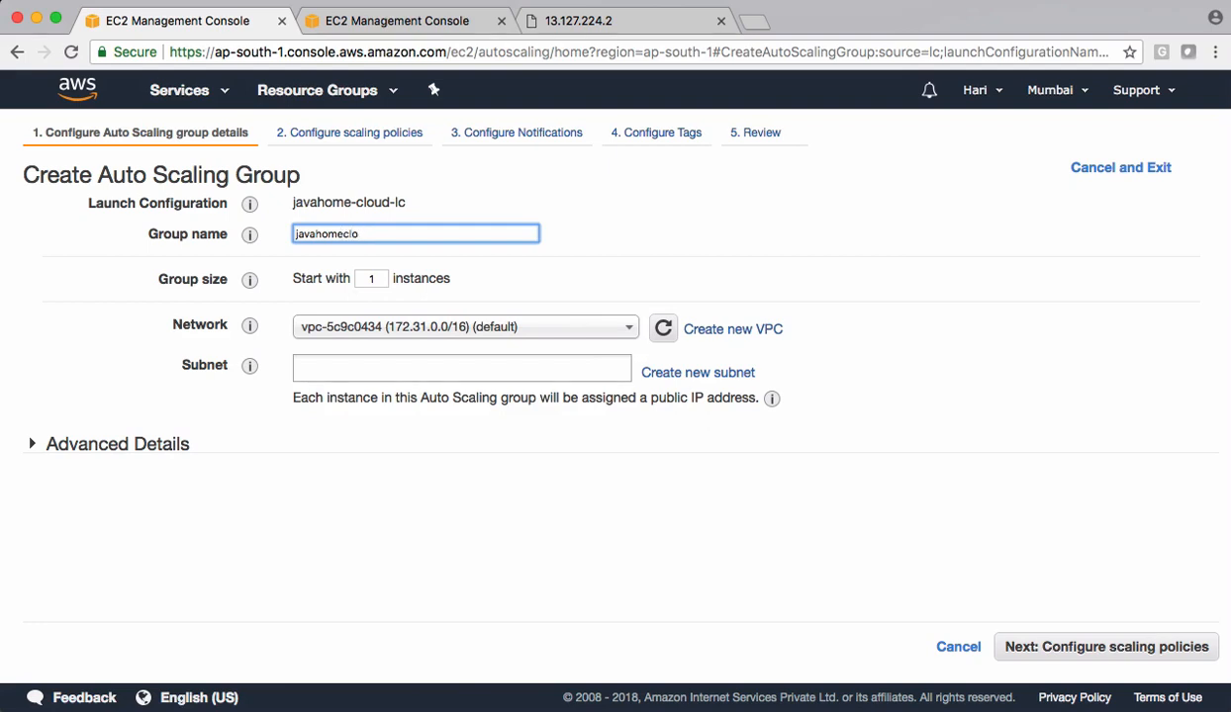
pyautogui.write('javahomecloud-asg')
pyautogui.click(292, 259)
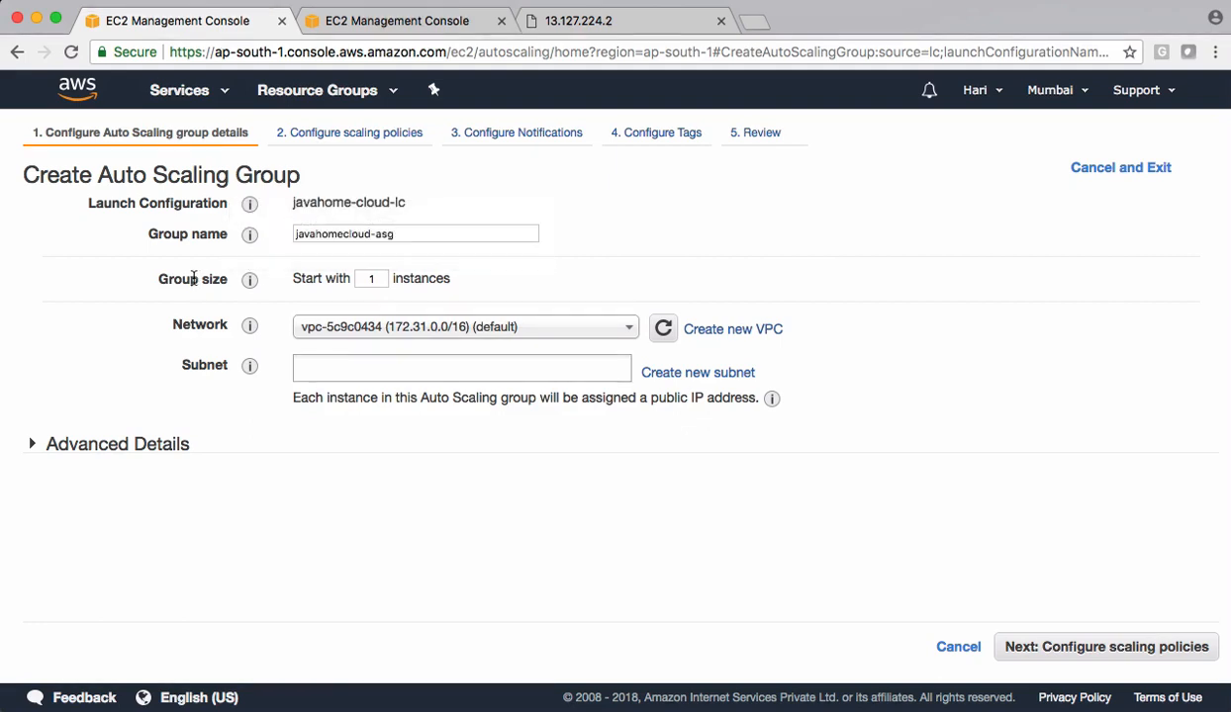
pyautogui.click(383, 278)
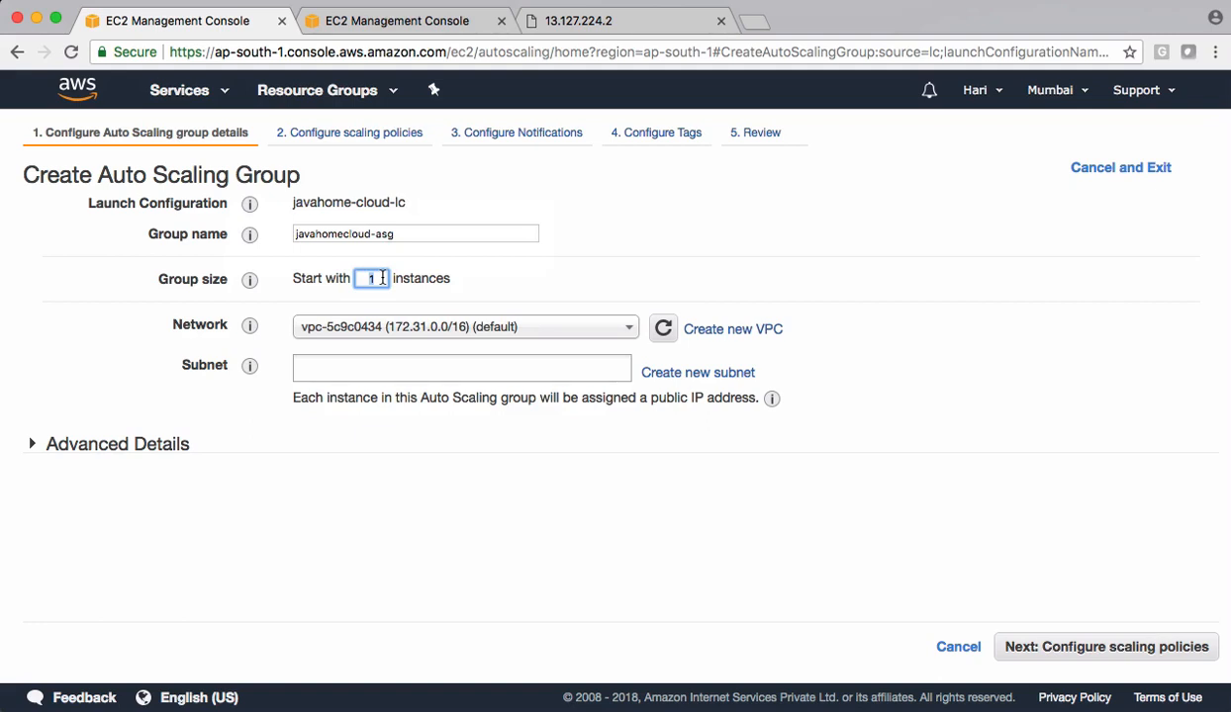
pyautogui.write('2')
pyautogui.click(624, 250)
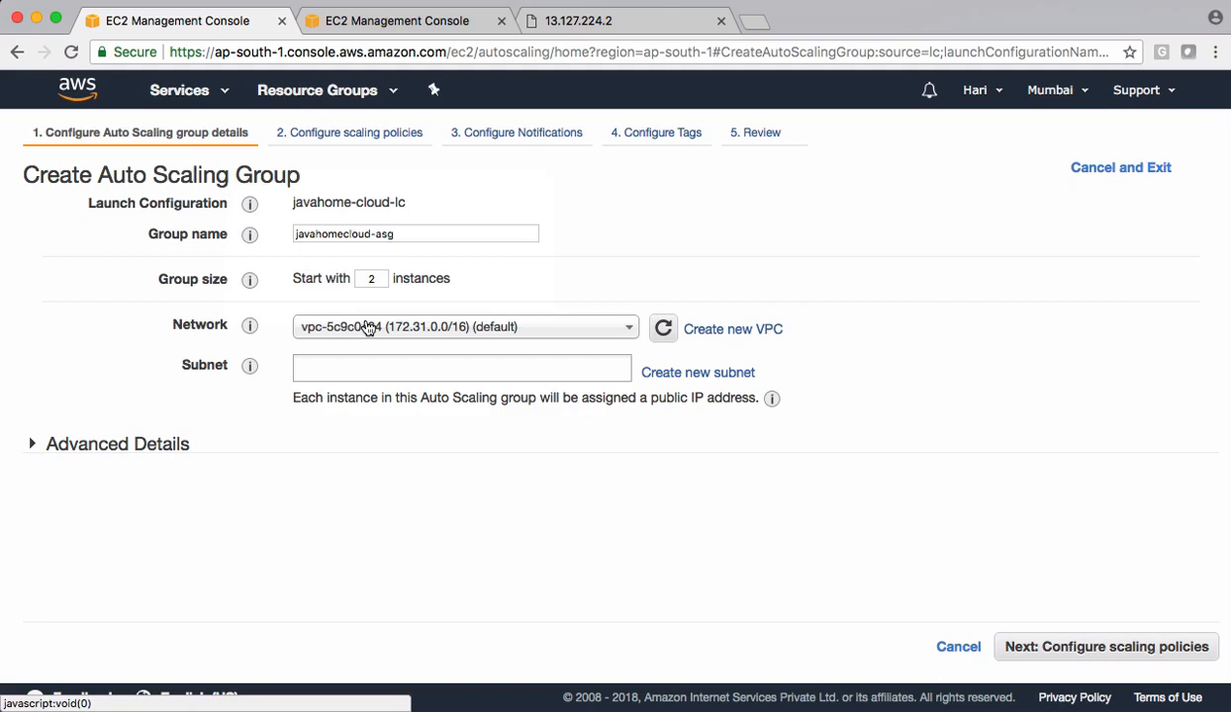
# - Add both default subnets, in ap-south-1b and ap-south-1a, to the Auto Scaling group
pyautogui.click(417, 350)
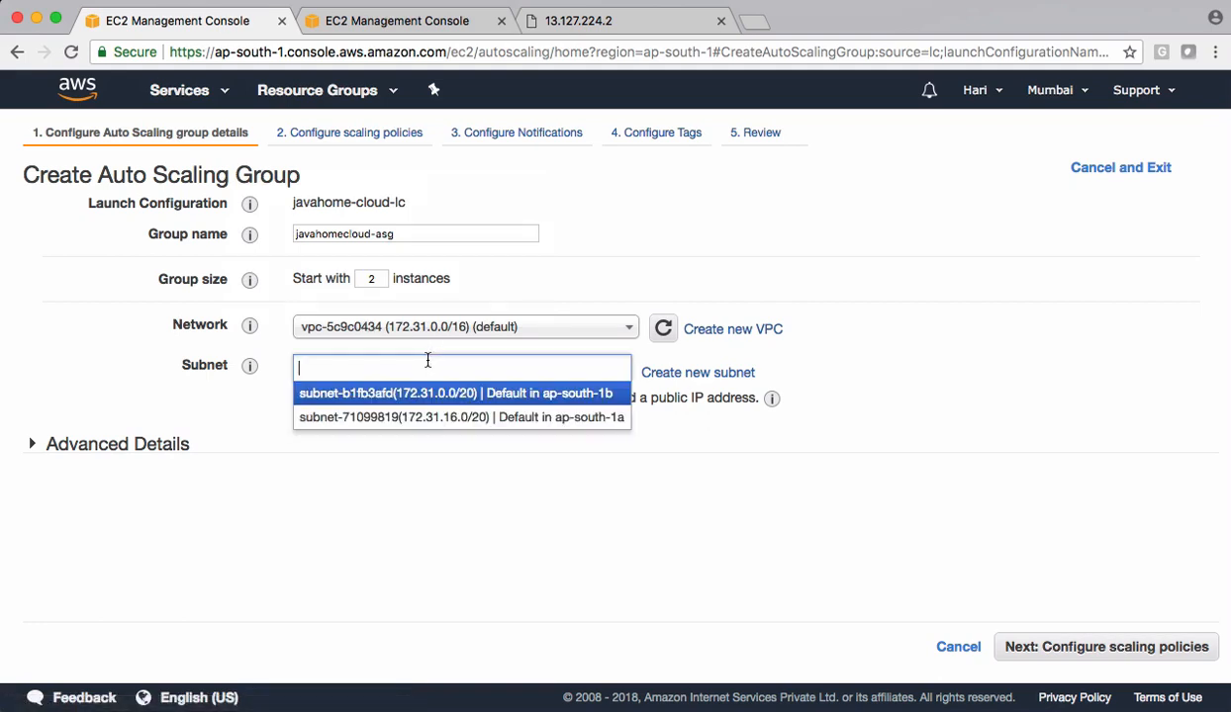
pyautogui.click(392, 397)
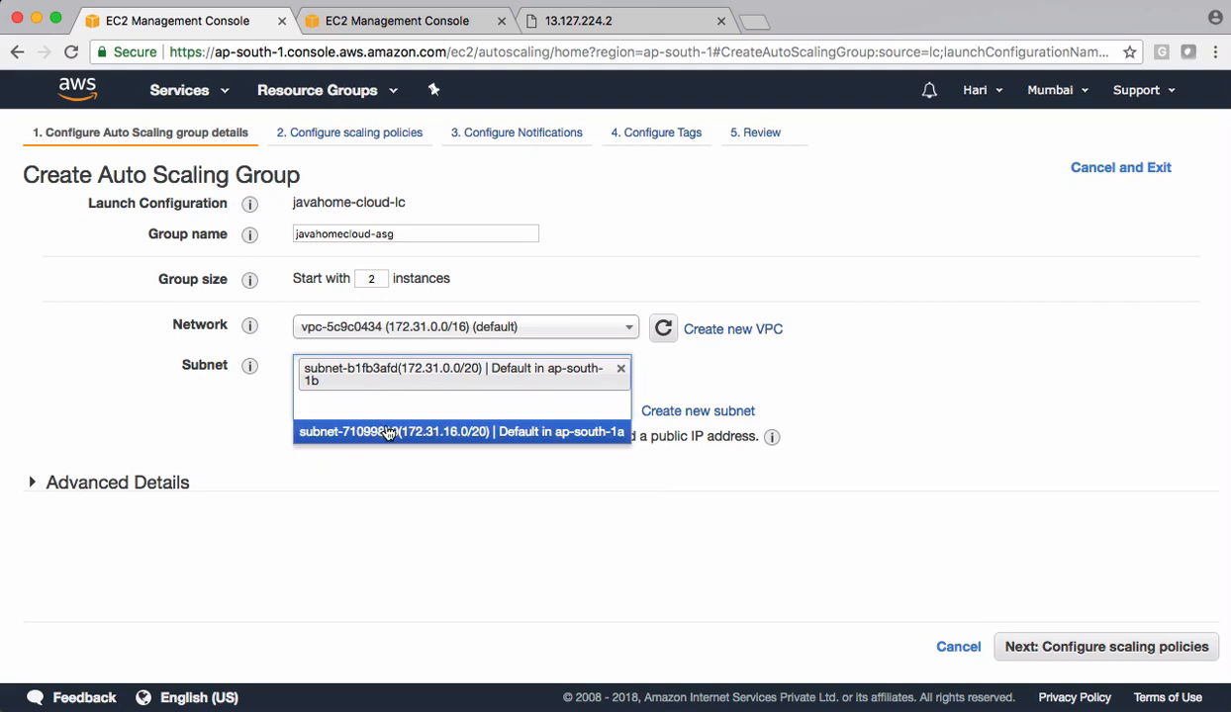
pyautogui.click(389, 431)
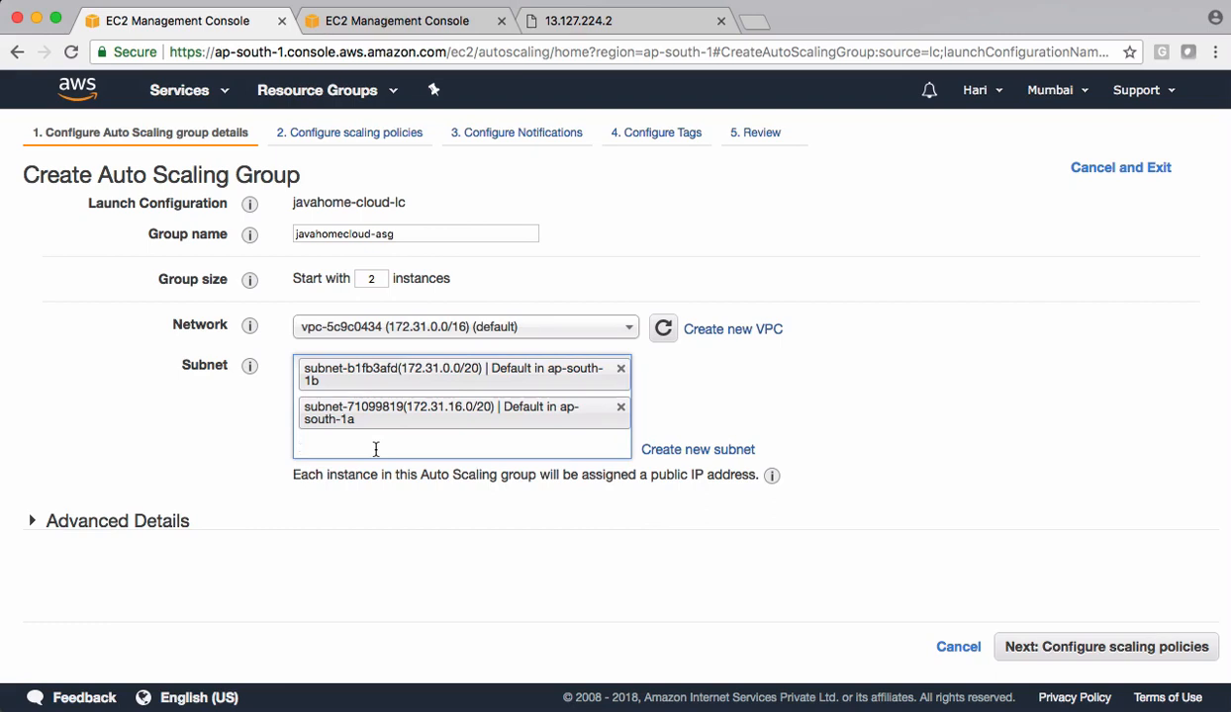
# - In the advanced details, receive traffic from the classic load balancer javahomecloud-elb and set the health check type to ELB
pyautogui.click(119, 522)
pyautogui.scroll(-3, 121, 522)
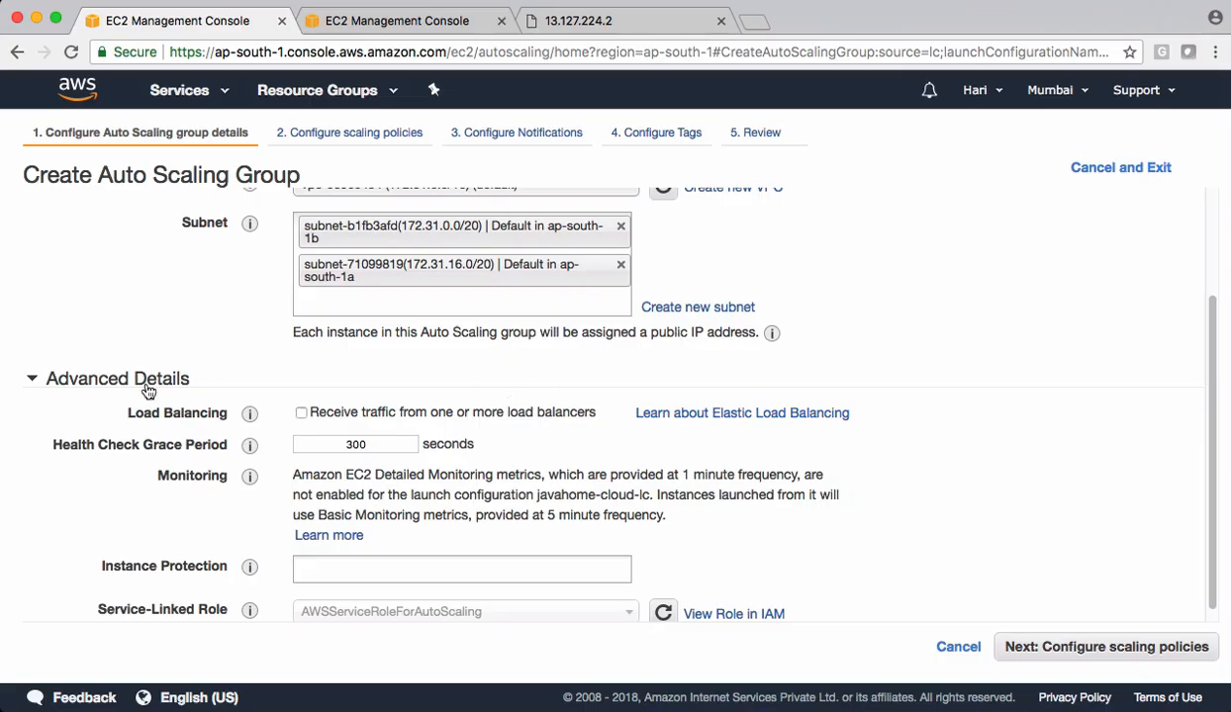
pyautogui.click(301, 415)
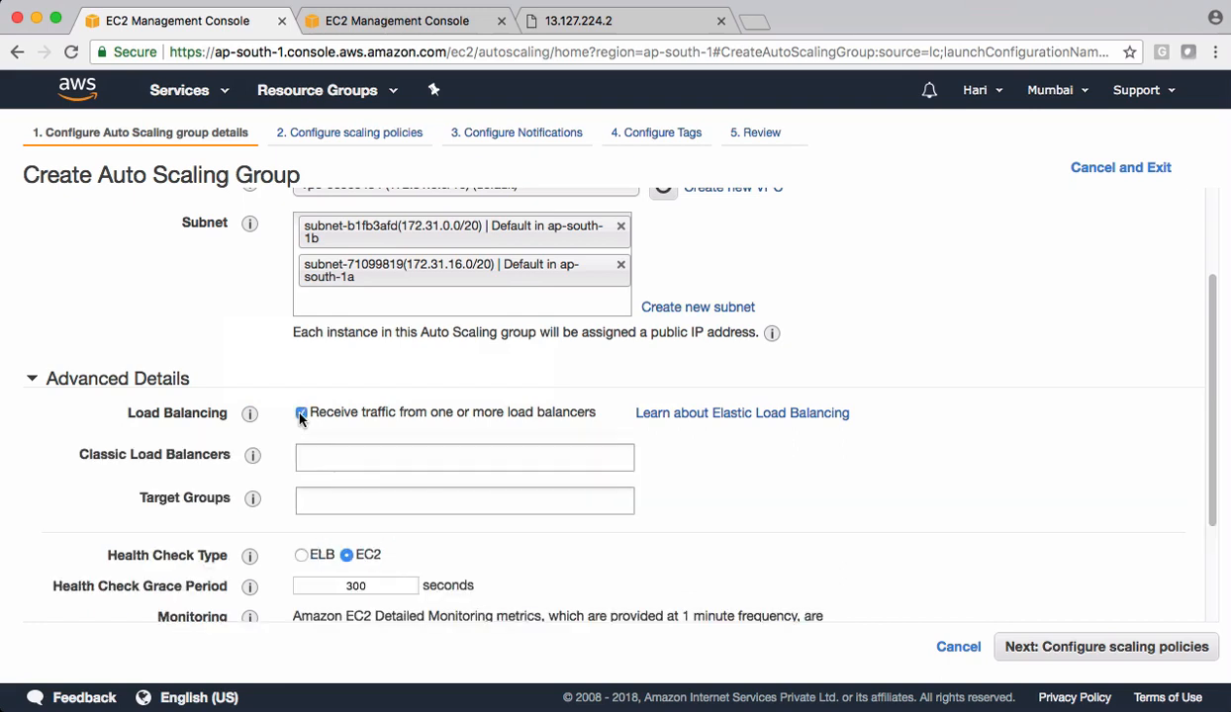
pyautogui.click(186, 453)
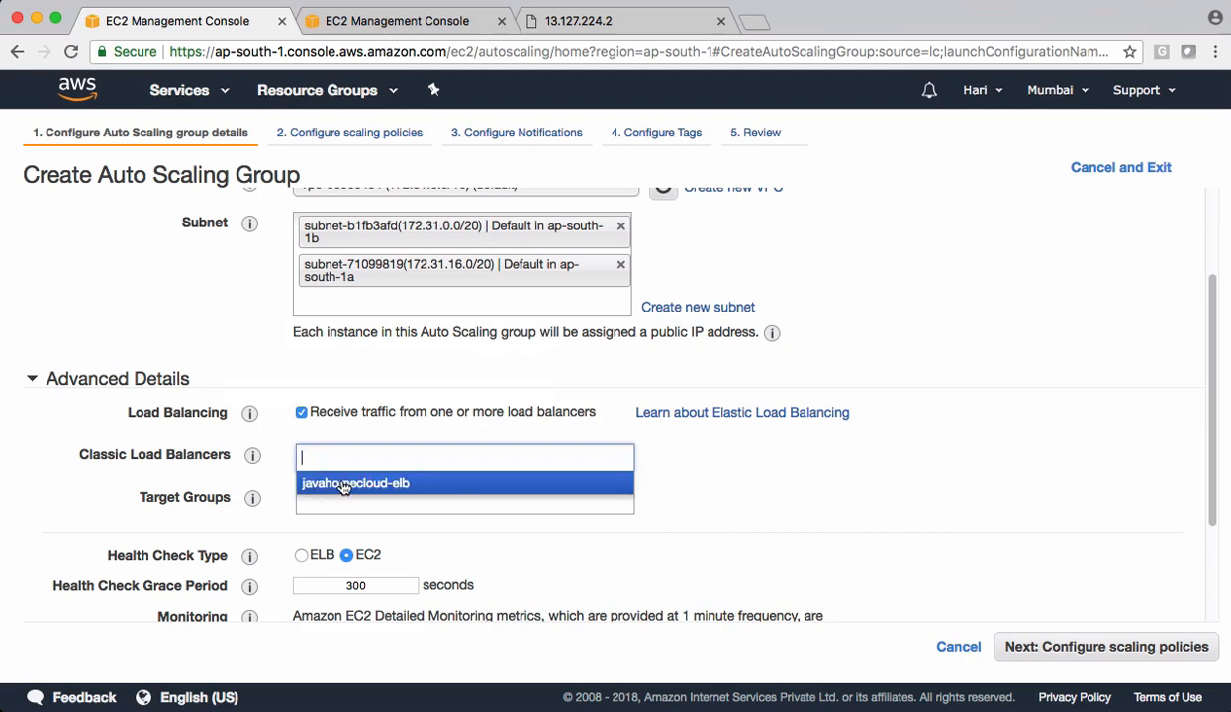
pyautogui.click(344, 484)
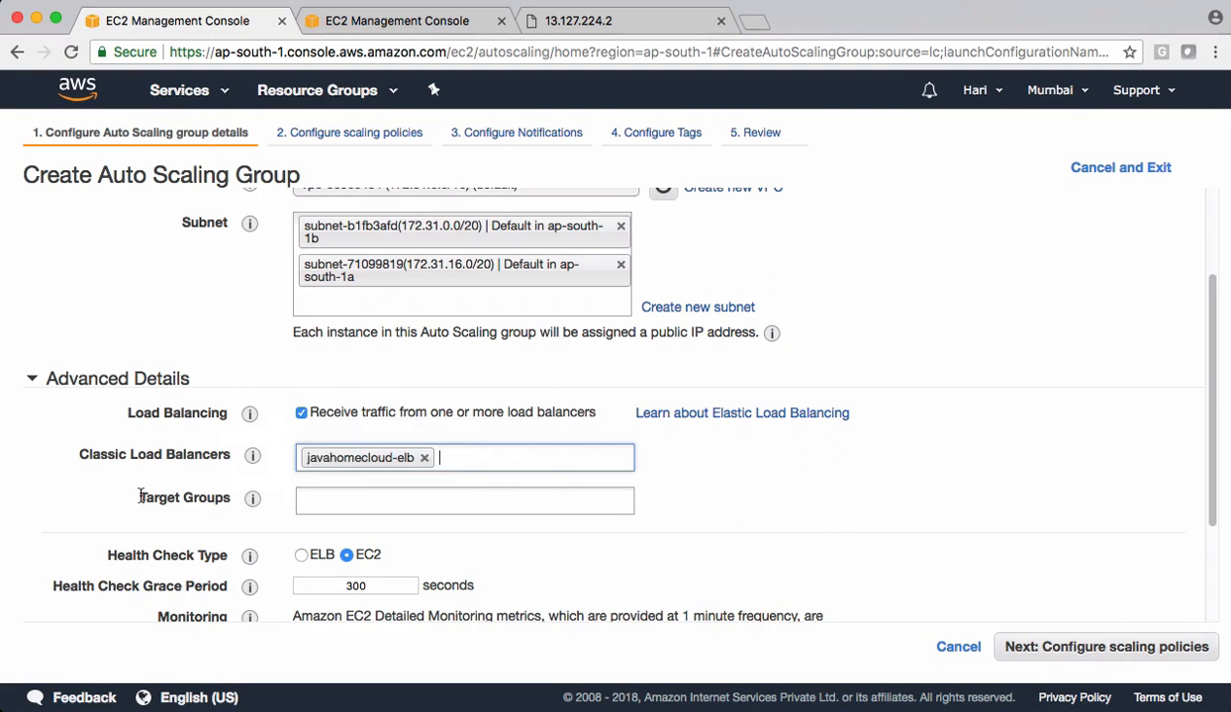
pyautogui.moveTo(141, 497); pyautogui.dragTo(230, 497)
pyautogui.click(837, 509)
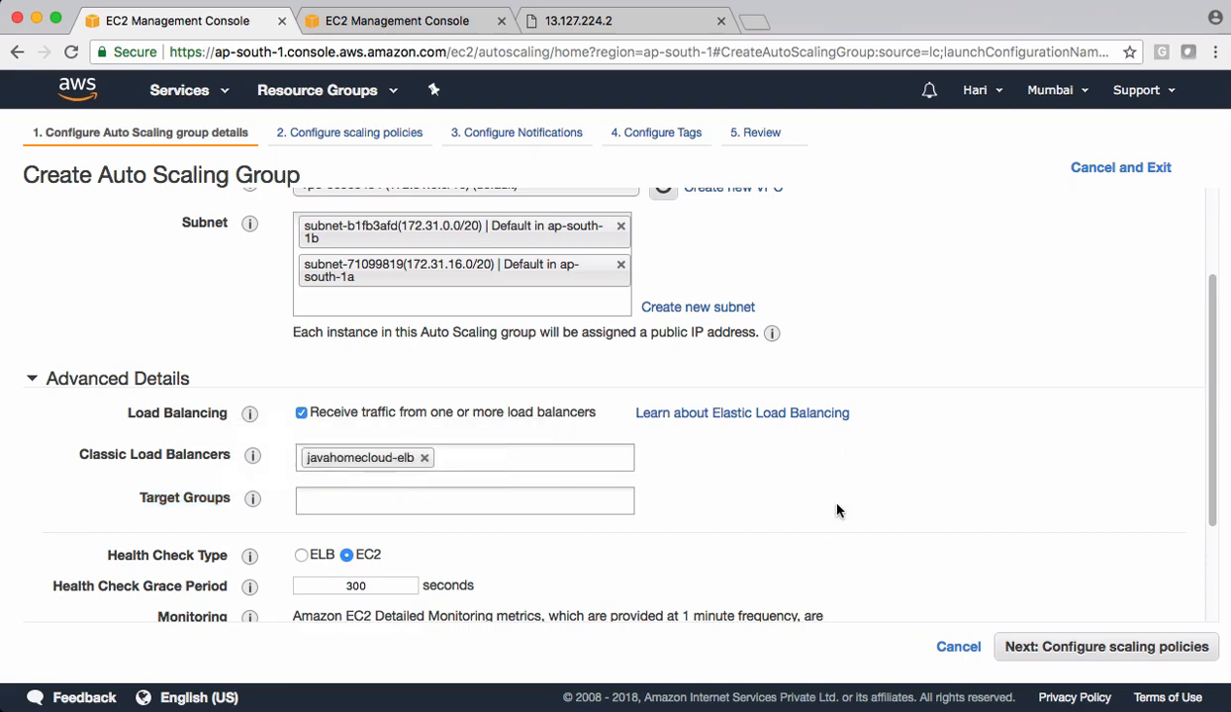
pyautogui.scroll(-3, 821, 494)
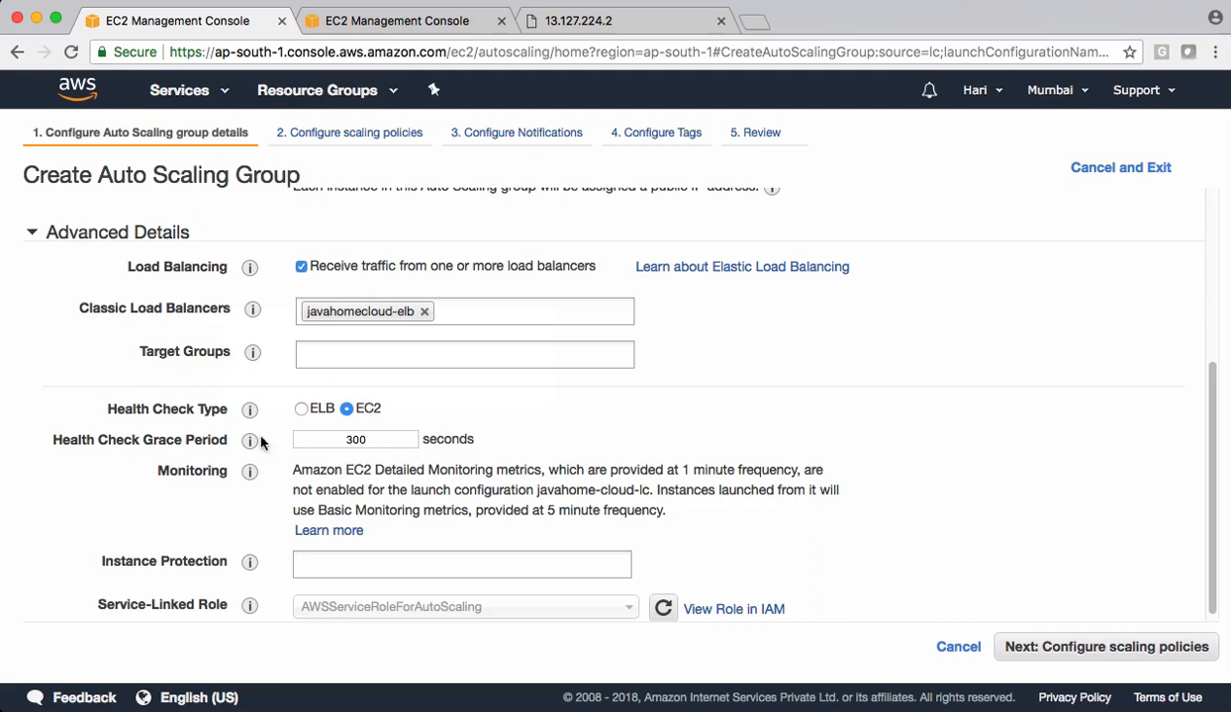
pyautogui.click(302, 410)
# - Examine the health check ping target of the load balancer javahomecloud-elb, and return to the Auto Scaling group setup
pyautogui.click(401, 21)
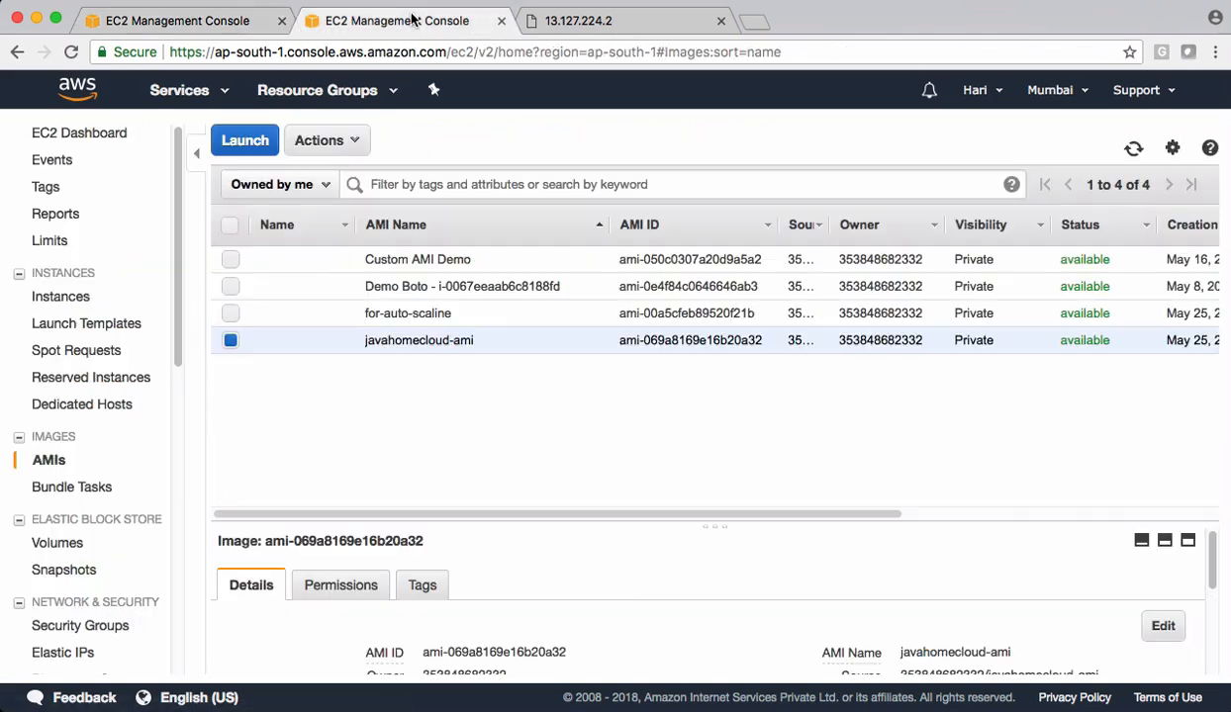
pyautogui.scroll(-5, 93, 479)
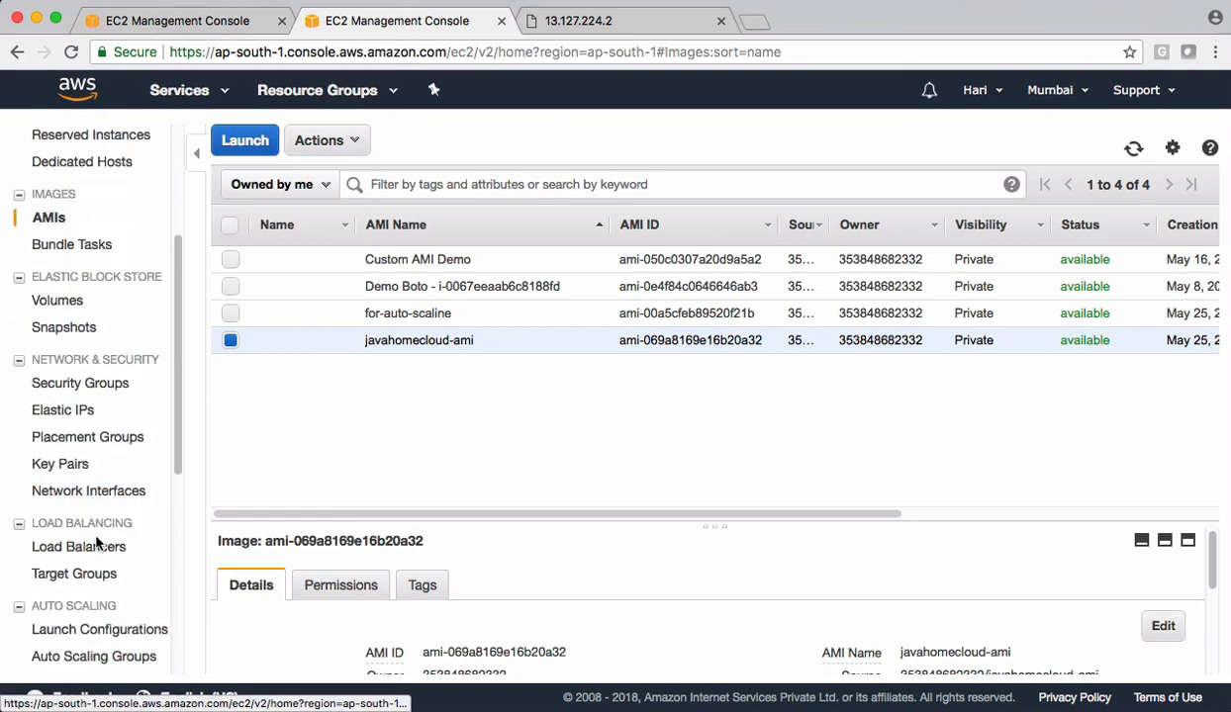
pyautogui.click(85, 550)
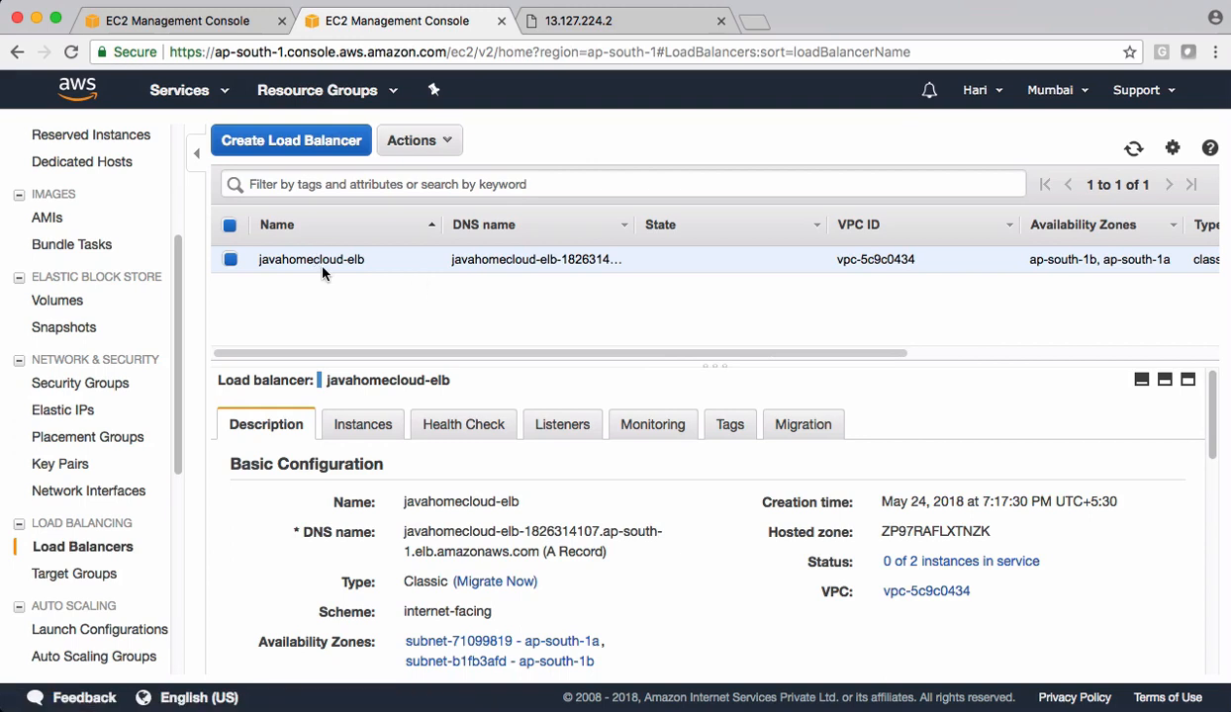
pyautogui.click(481, 426)
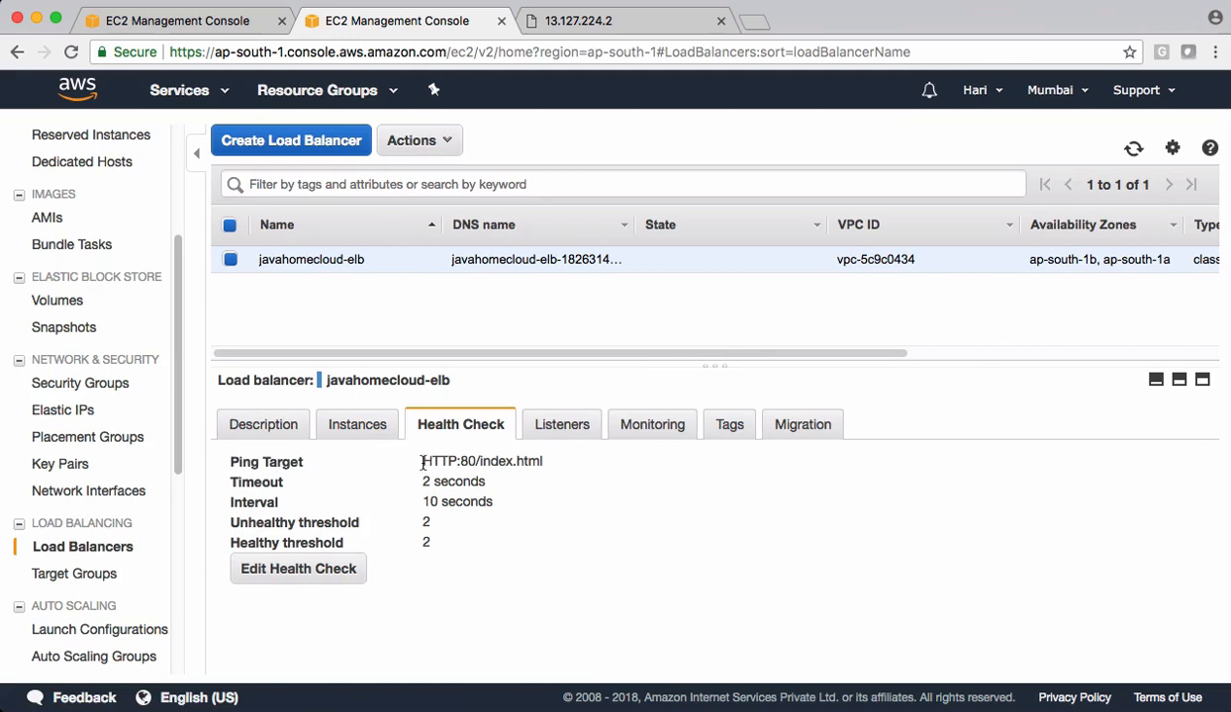
pyautogui.moveTo(424, 462); pyautogui.dragTo(542, 462)
pyautogui.click(177, 26)
# - Set the health check grace period to 20 seconds and proceed to the scaling policies
pyautogui.scroll(-1, 434, 470)
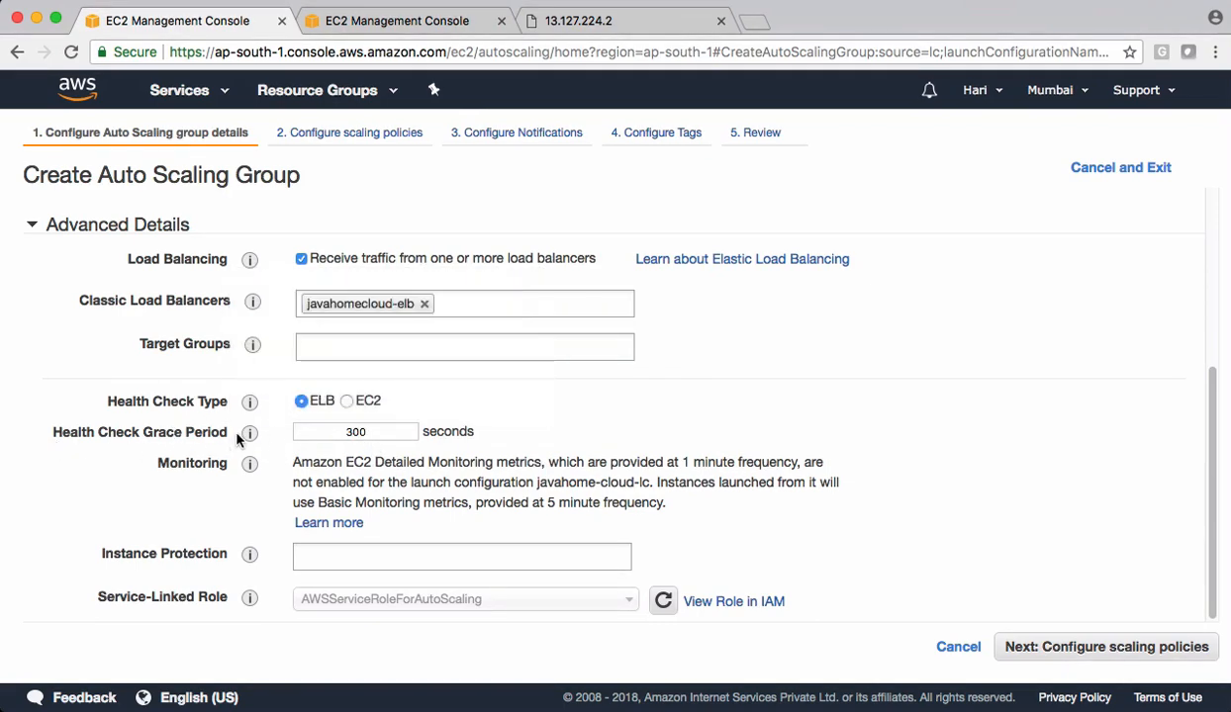
pyautogui.moveTo(249, 434)
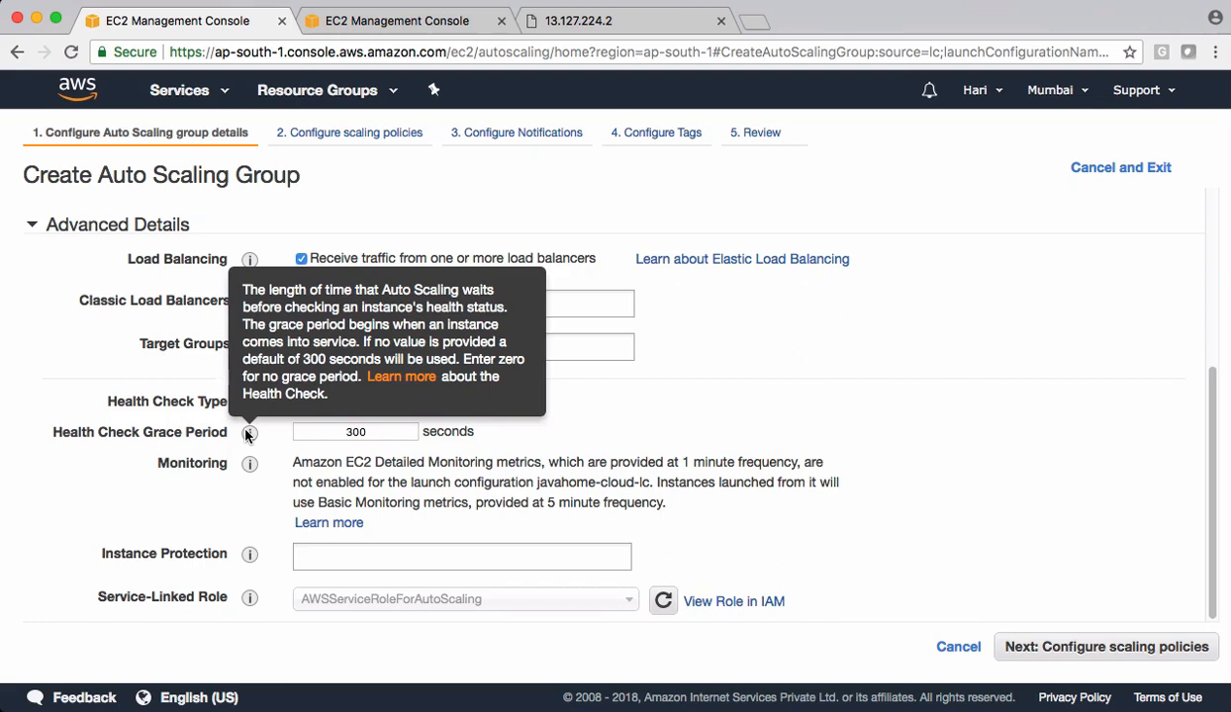
pyautogui.doubleClick(349, 432)
pyautogui.write('20')
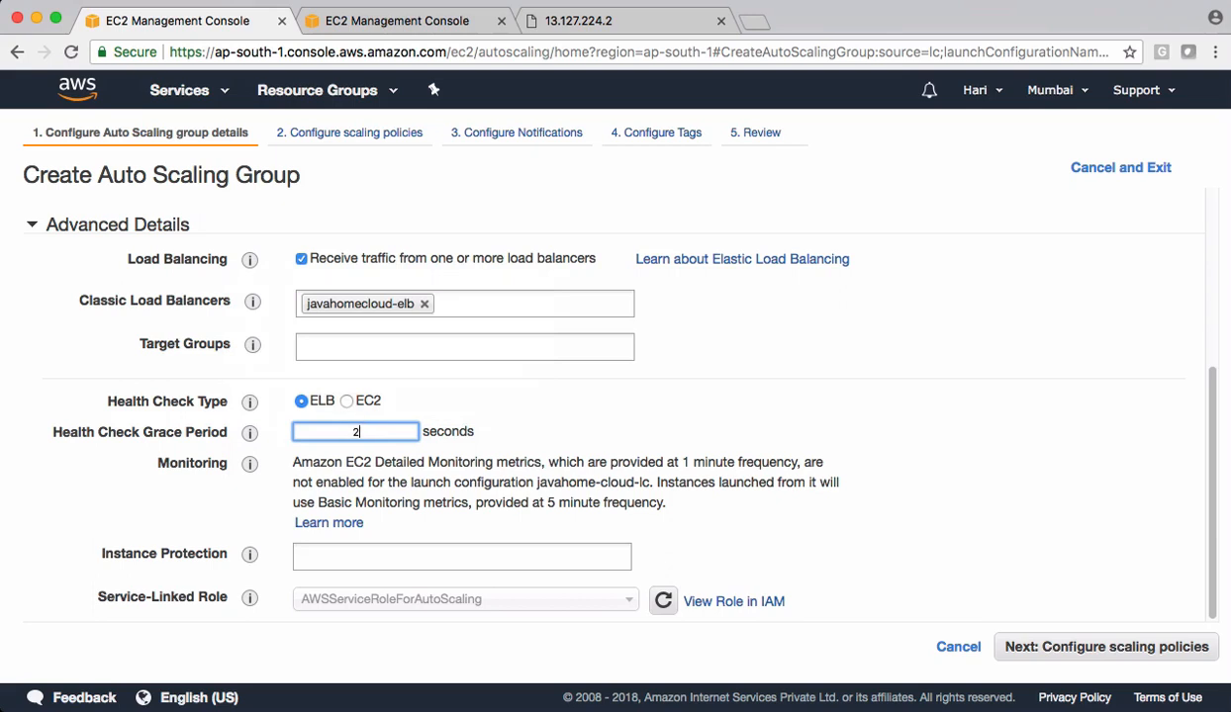
pyautogui.click(510, 428)
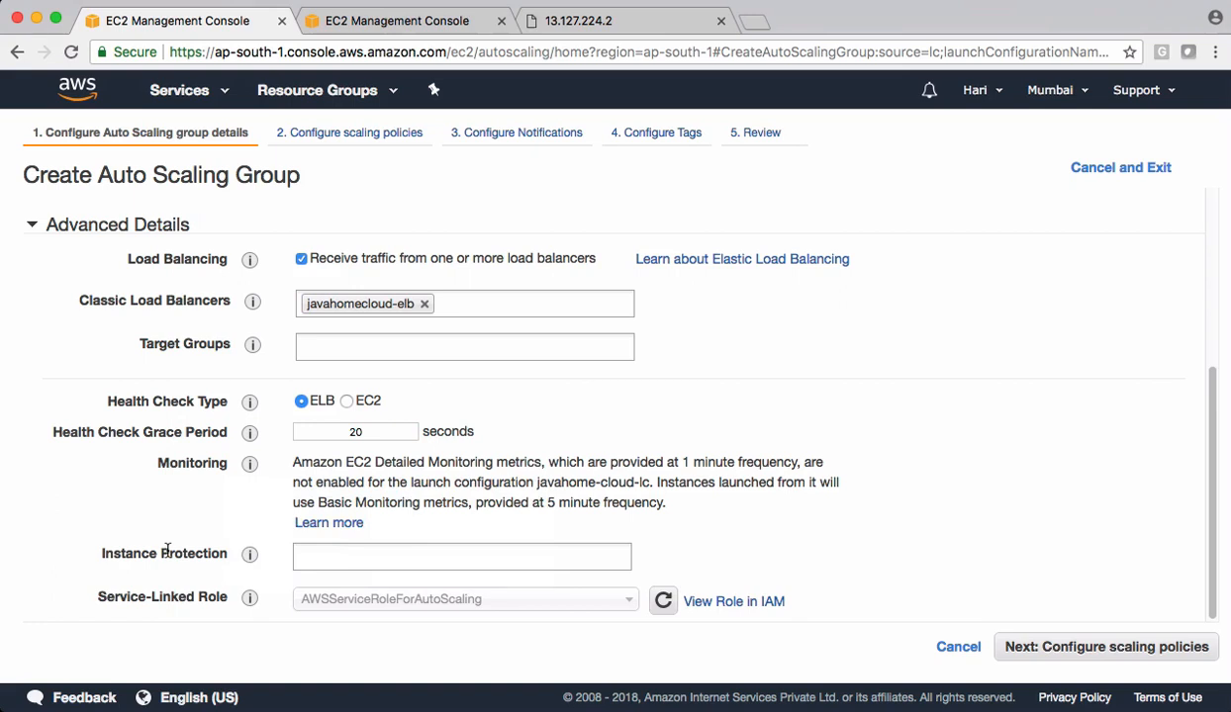
pyautogui.click(1079, 649)
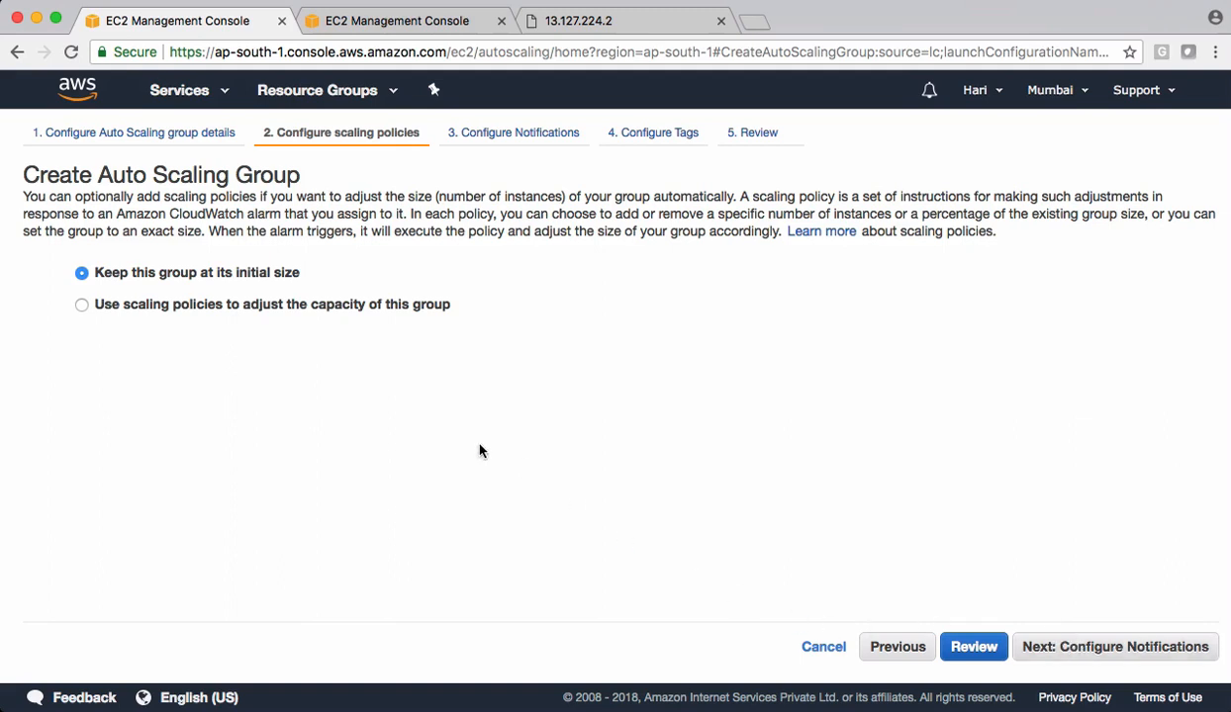
# - Use scaling policies to adjust the group's capacity, scaling between 2 and 5 instances
pyautogui.click(255, 306)
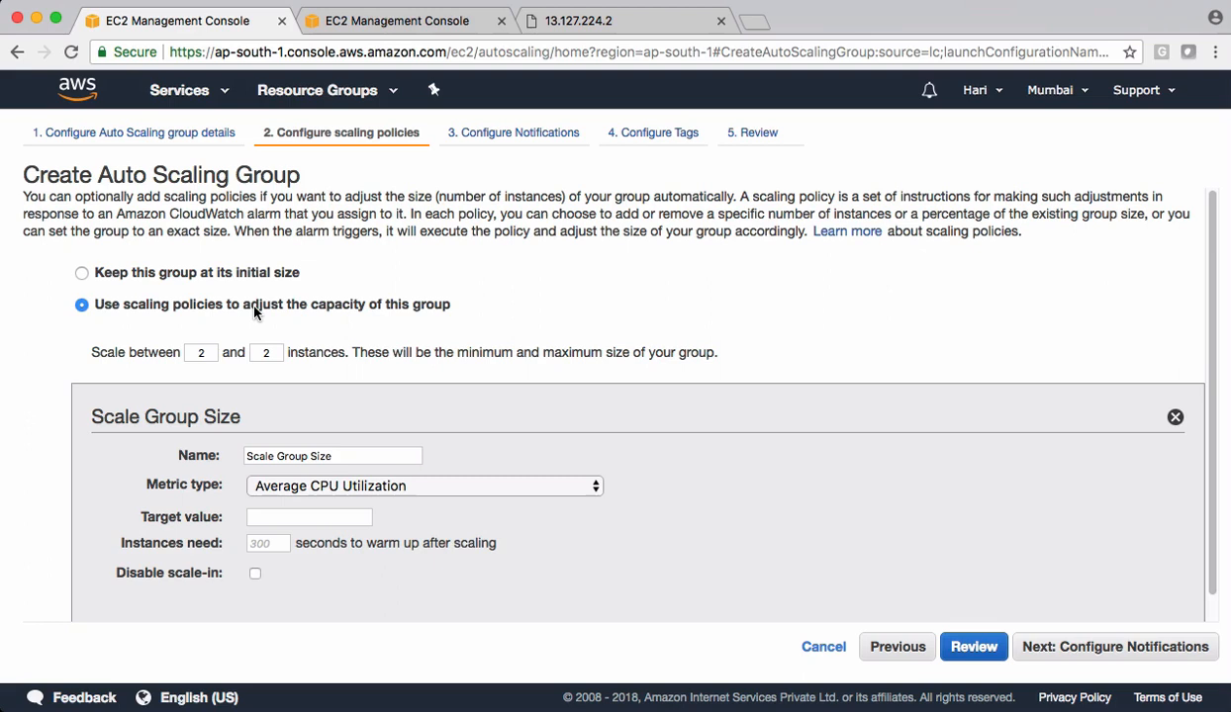
pyautogui.click(254, 306)
pyautogui.click(191, 352)
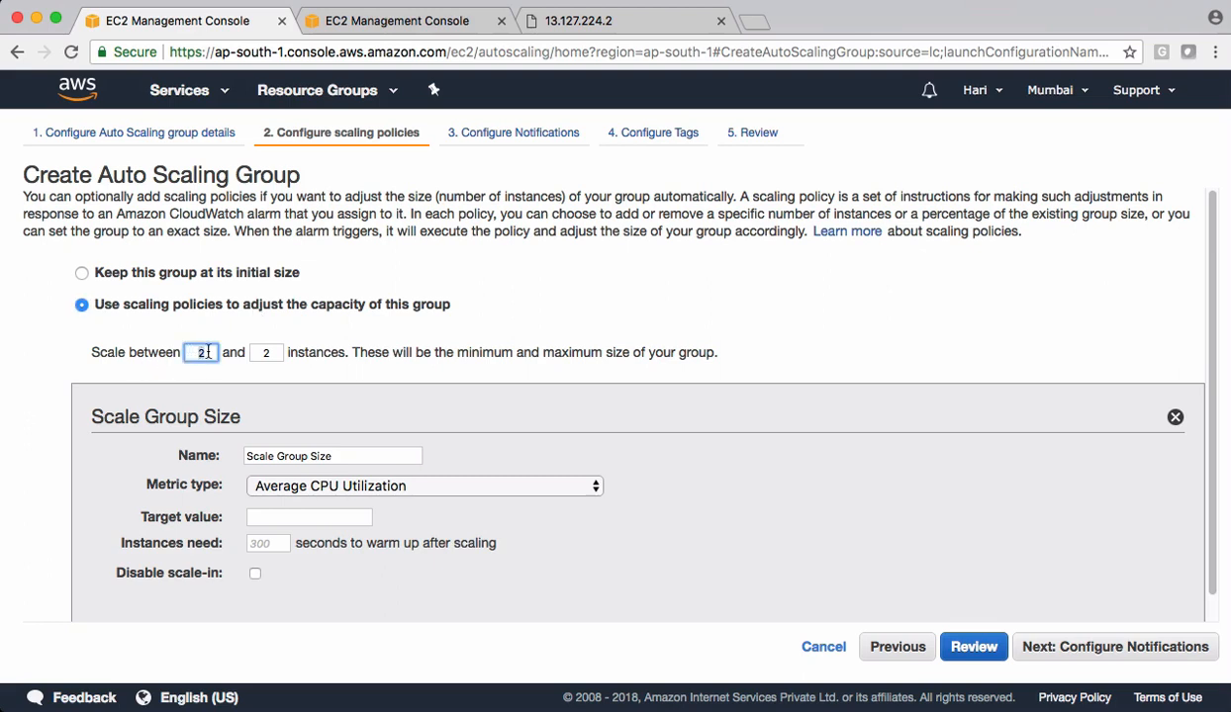
pyautogui.click(264, 353)
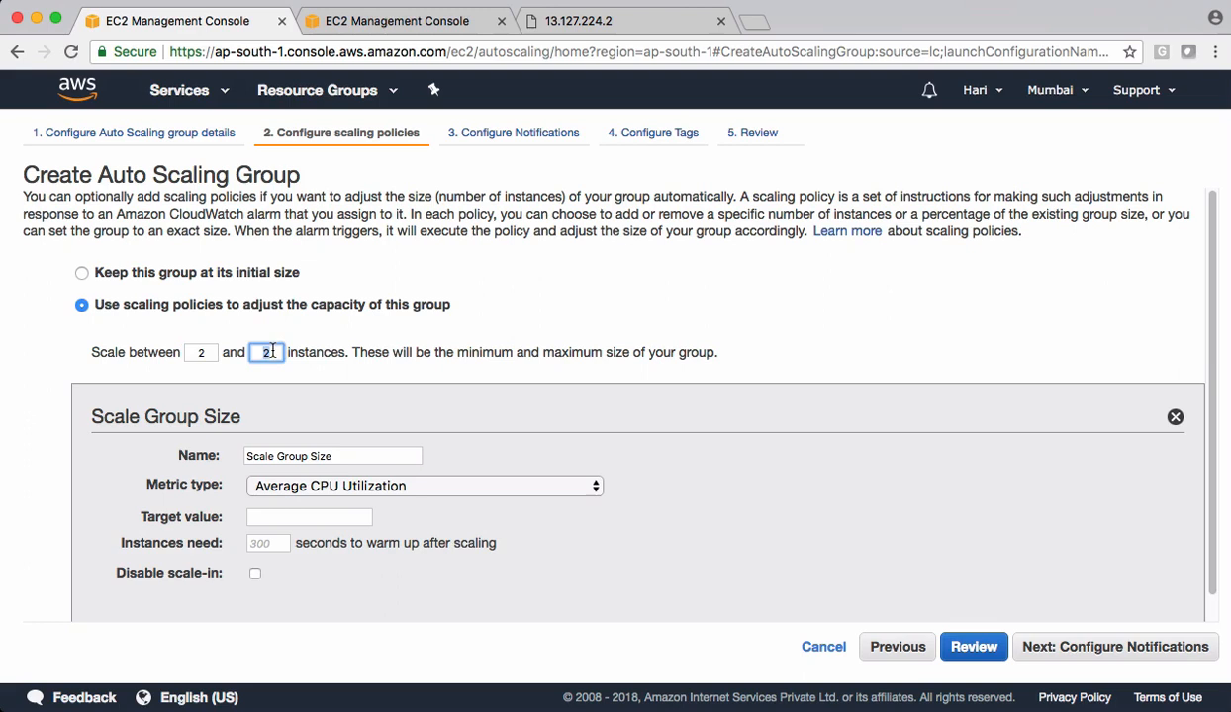
pyautogui.press('BackSpace')
pyautogui.write('5')
pyautogui.click(476, 319)
# - Switch the Auto Scaling group from target tracking to step or simple scaling policies
pyautogui.scroll(-1, 476, 320)
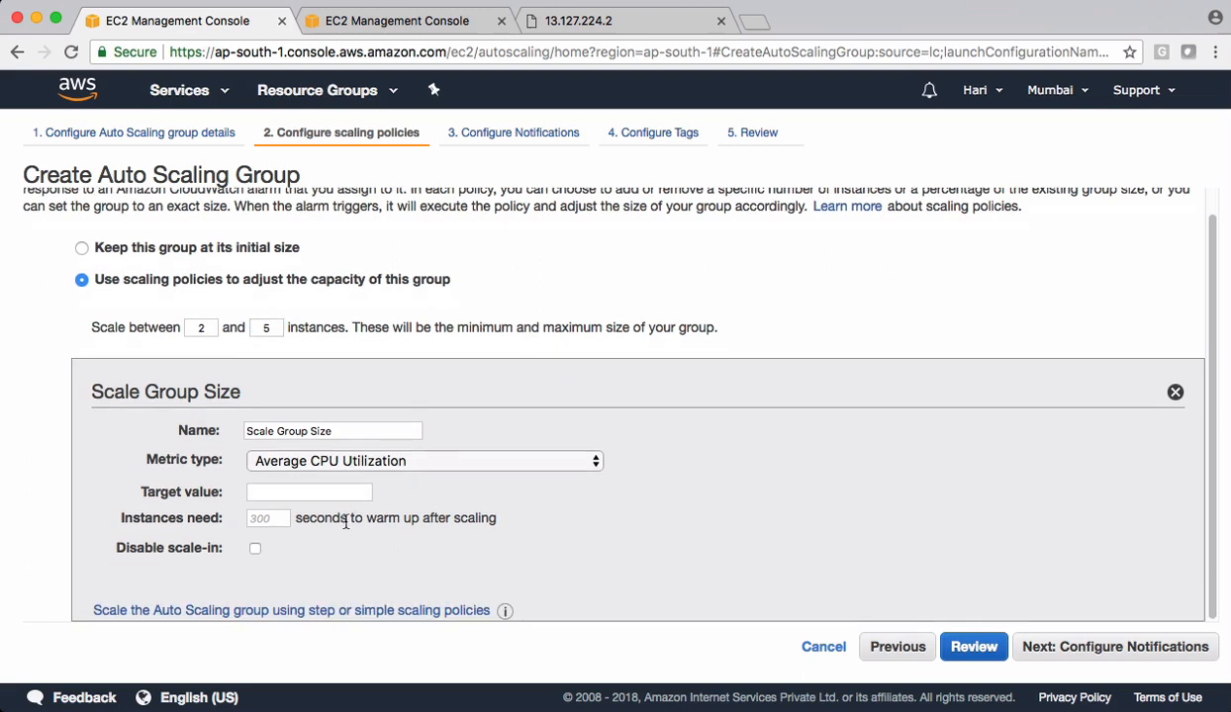
pyautogui.moveTo(171, 491)
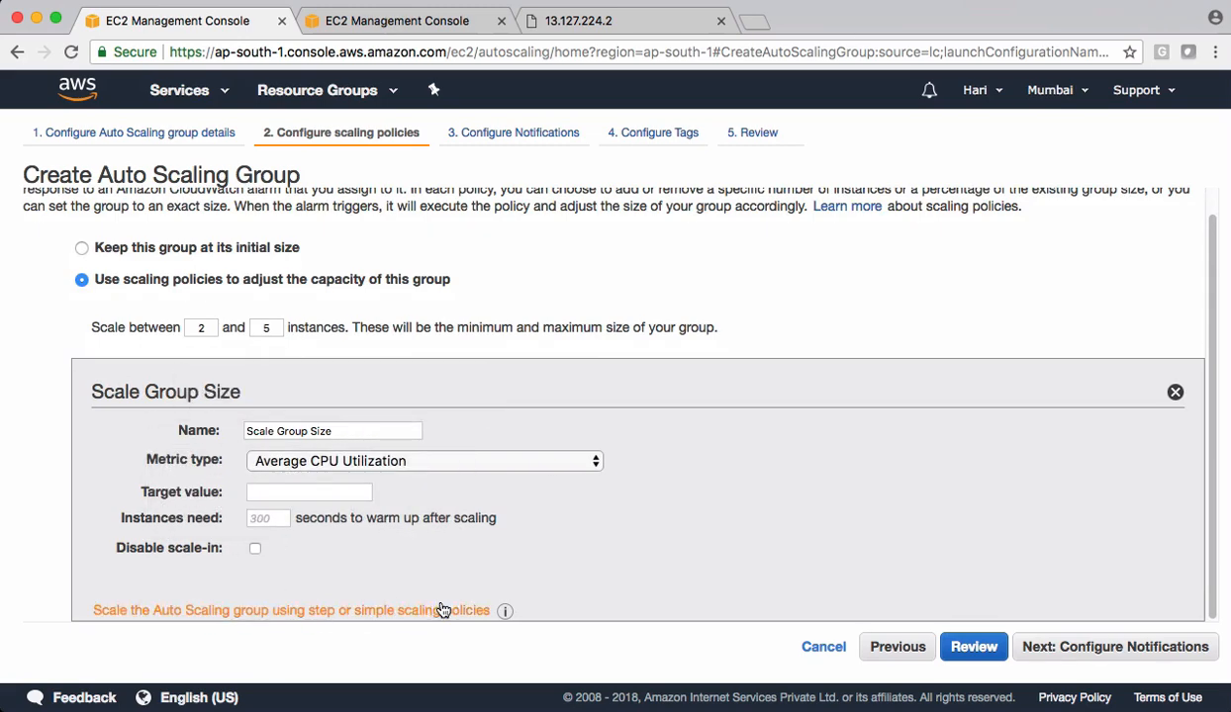
pyautogui.click(327, 612)
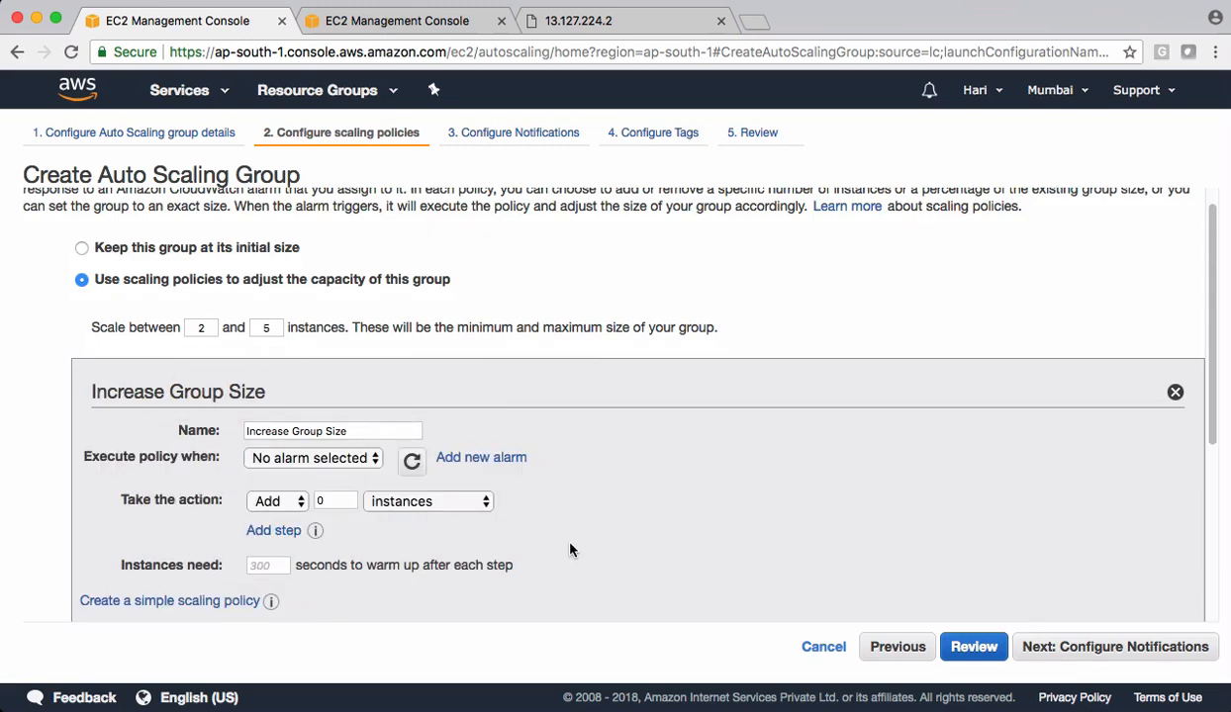
# - Examine the Increase Group Size and Decrease Group Size policy settings, including the alarms available for the increase policy
pyautogui.scroll(-5, 570, 550)
pyautogui.moveTo(172, 300)
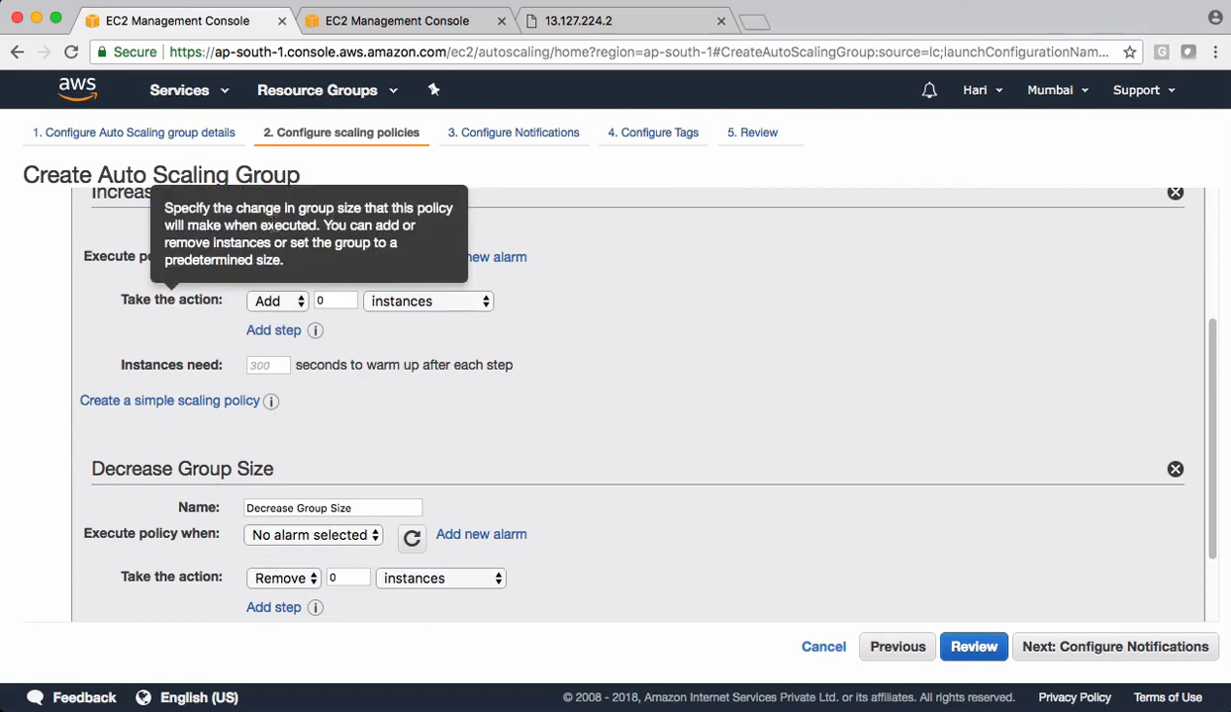
pyautogui.scroll(-2, 395, 366)
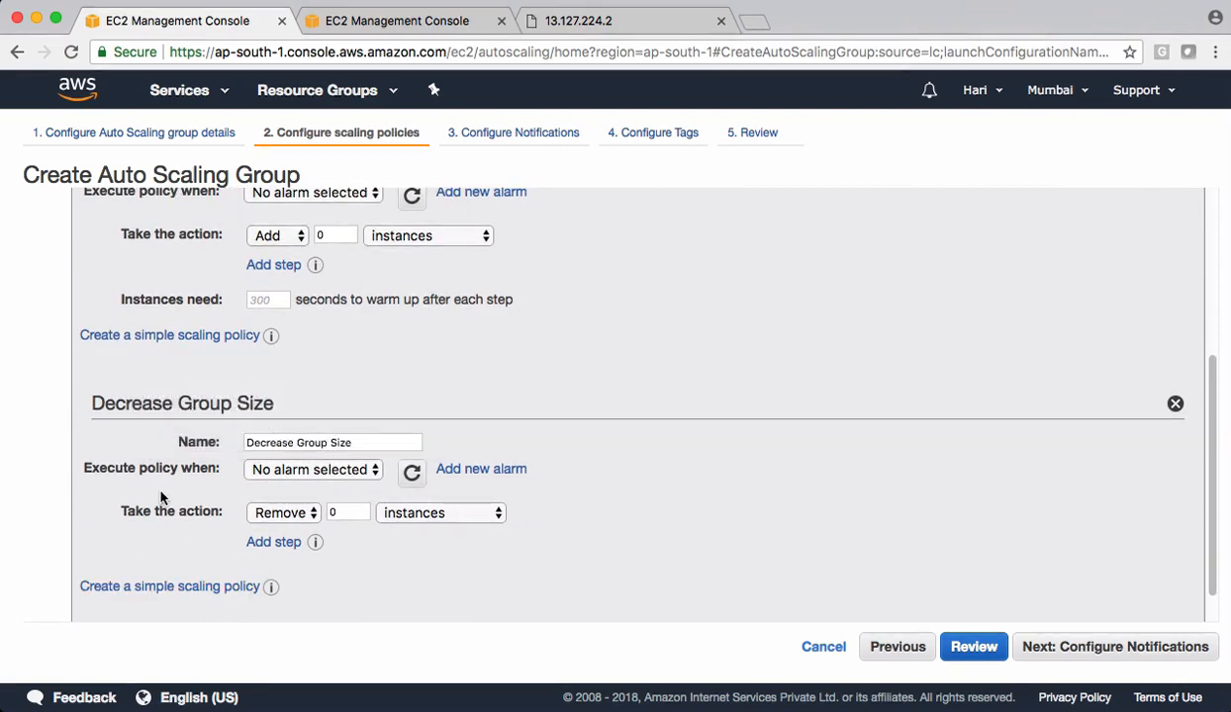
pyautogui.scroll(3, 653, 406)
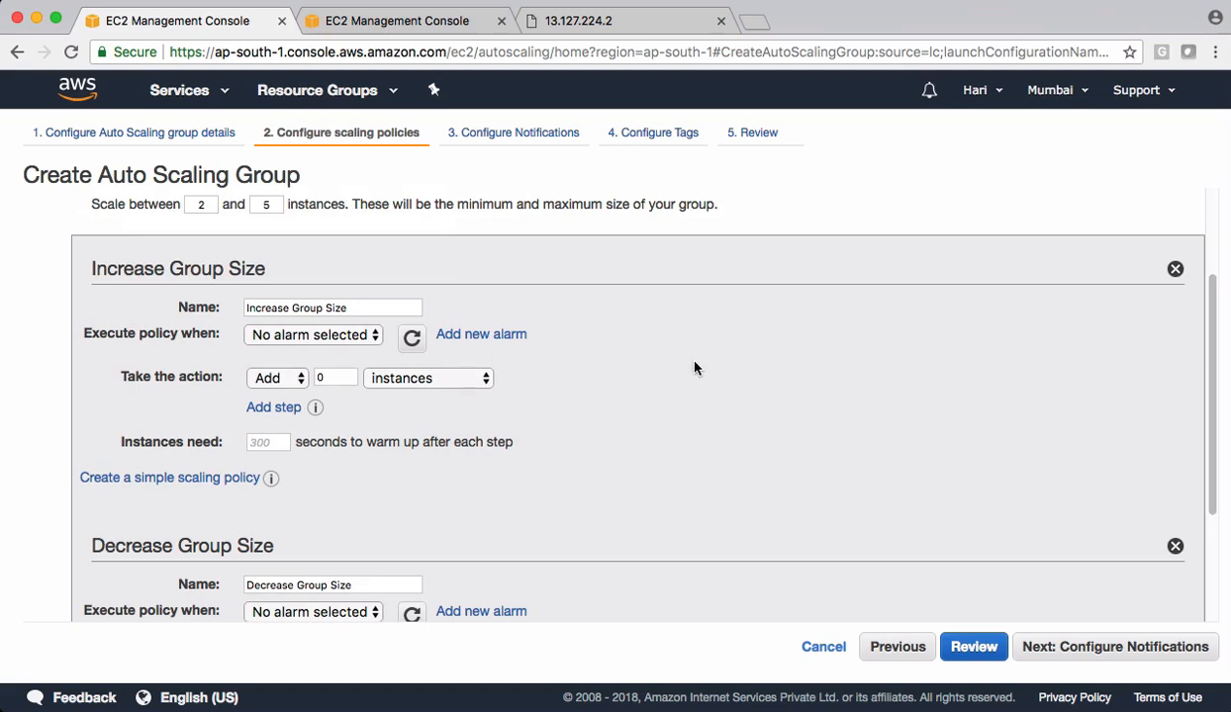
pyautogui.scroll(-4, 693, 368)
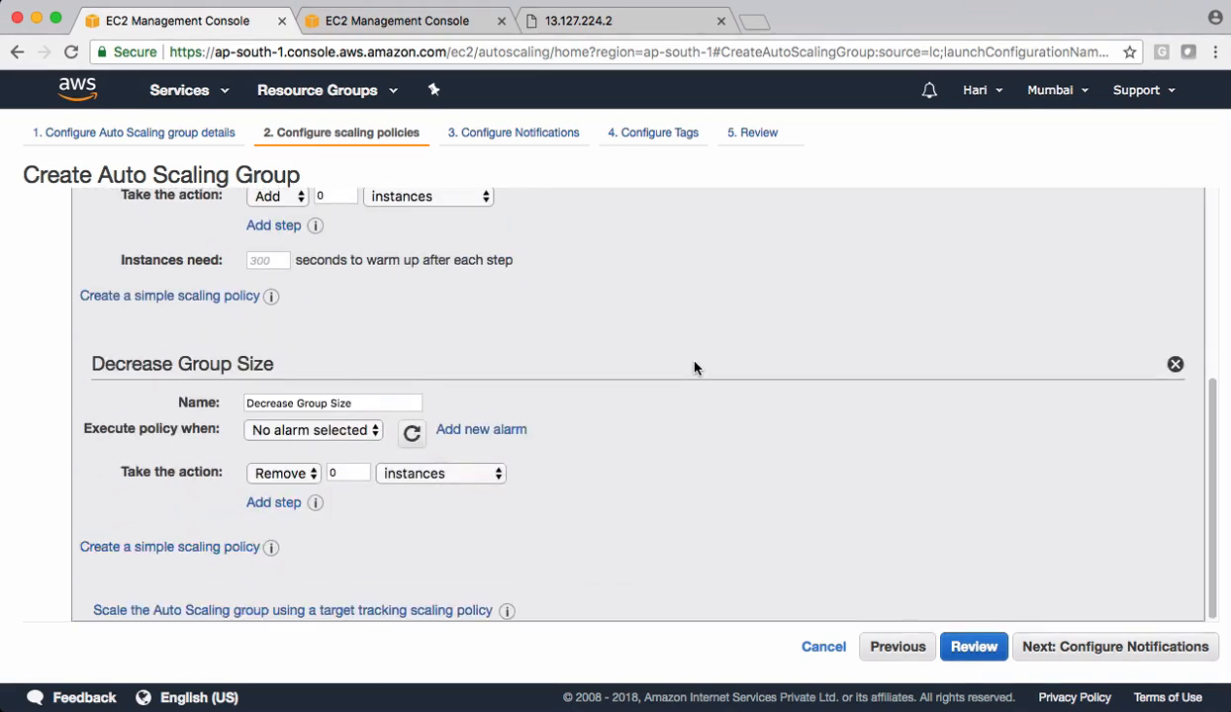
pyautogui.scroll(2, 694, 368)
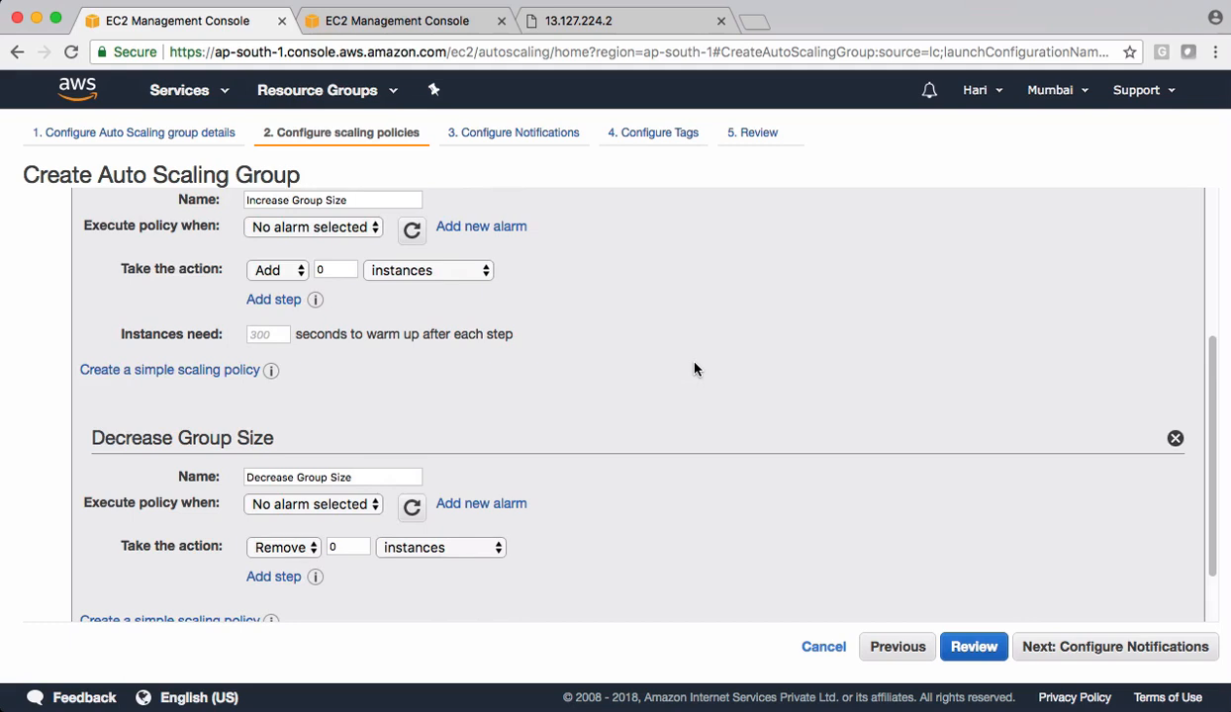
pyautogui.scroll(3, 685, 343)
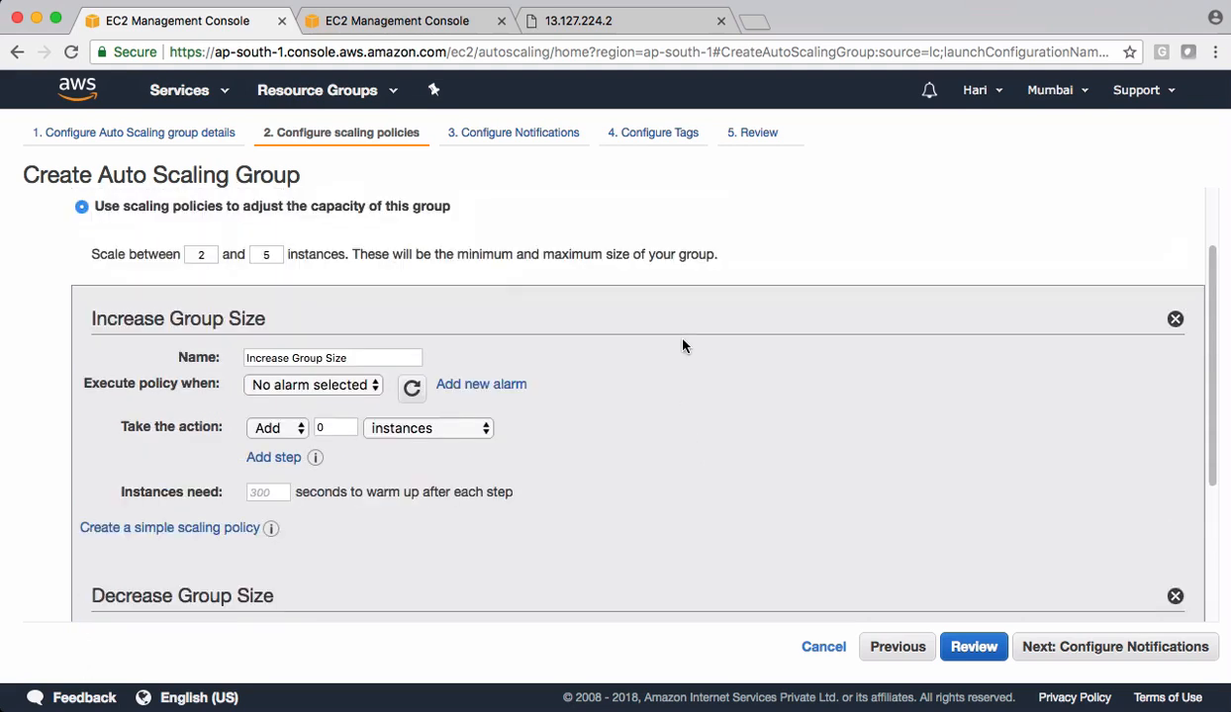
pyautogui.moveTo(91, 318); pyautogui.dragTo(263, 306)
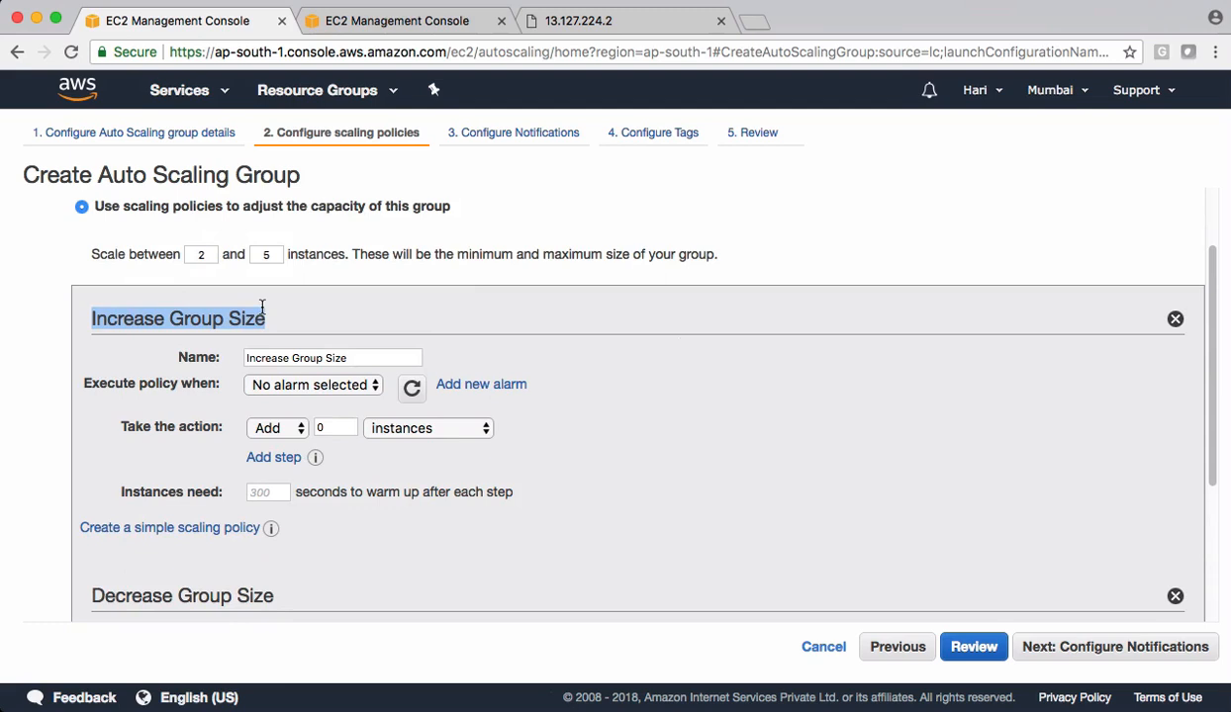
pyautogui.tripleClick(249, 357)
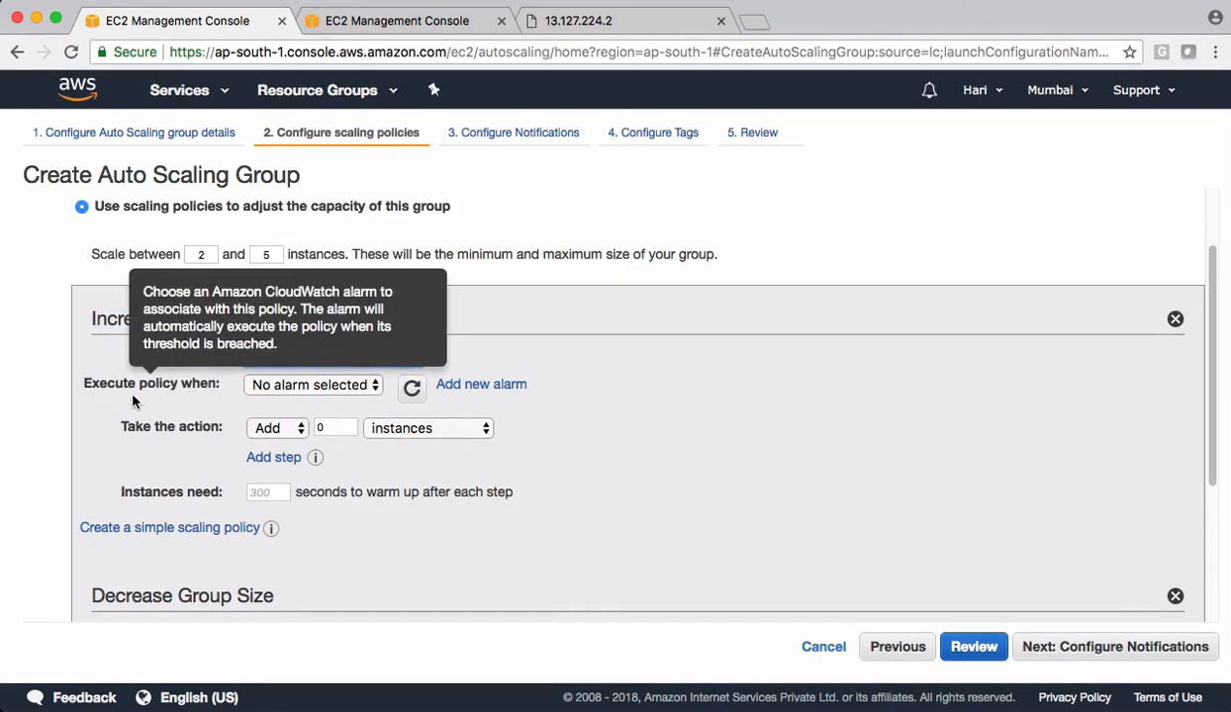
pyautogui.click(299, 384)
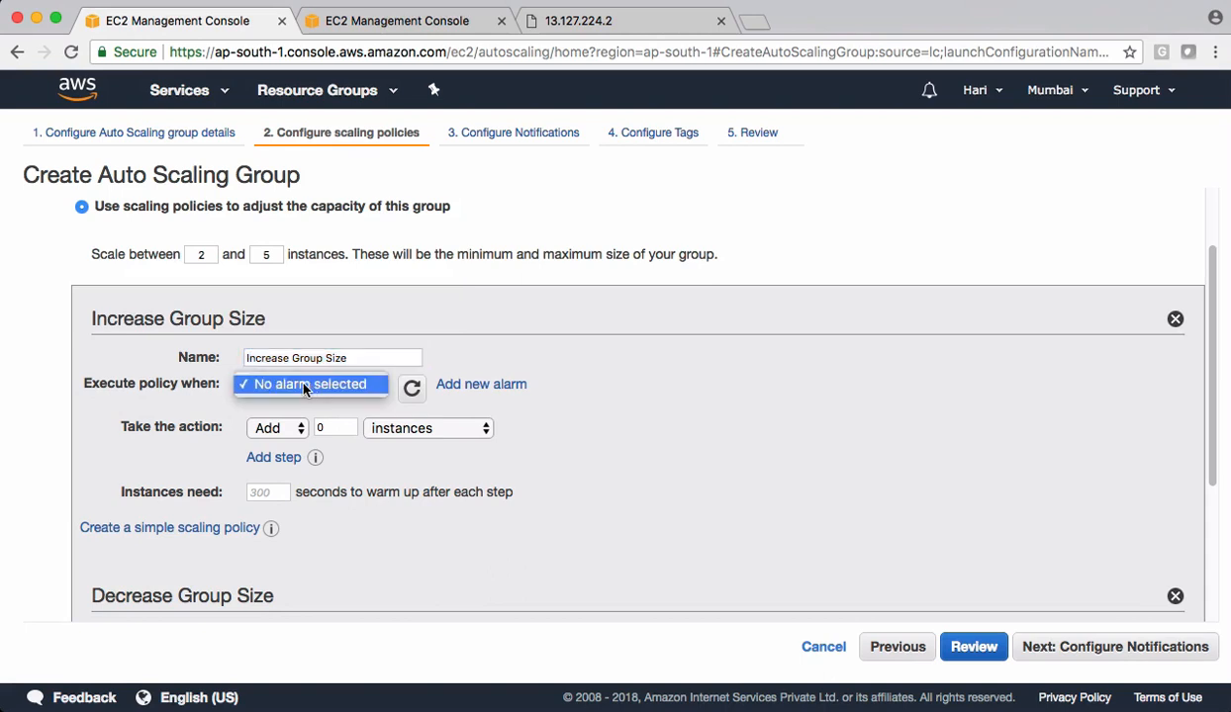
pyautogui.click(550, 416)
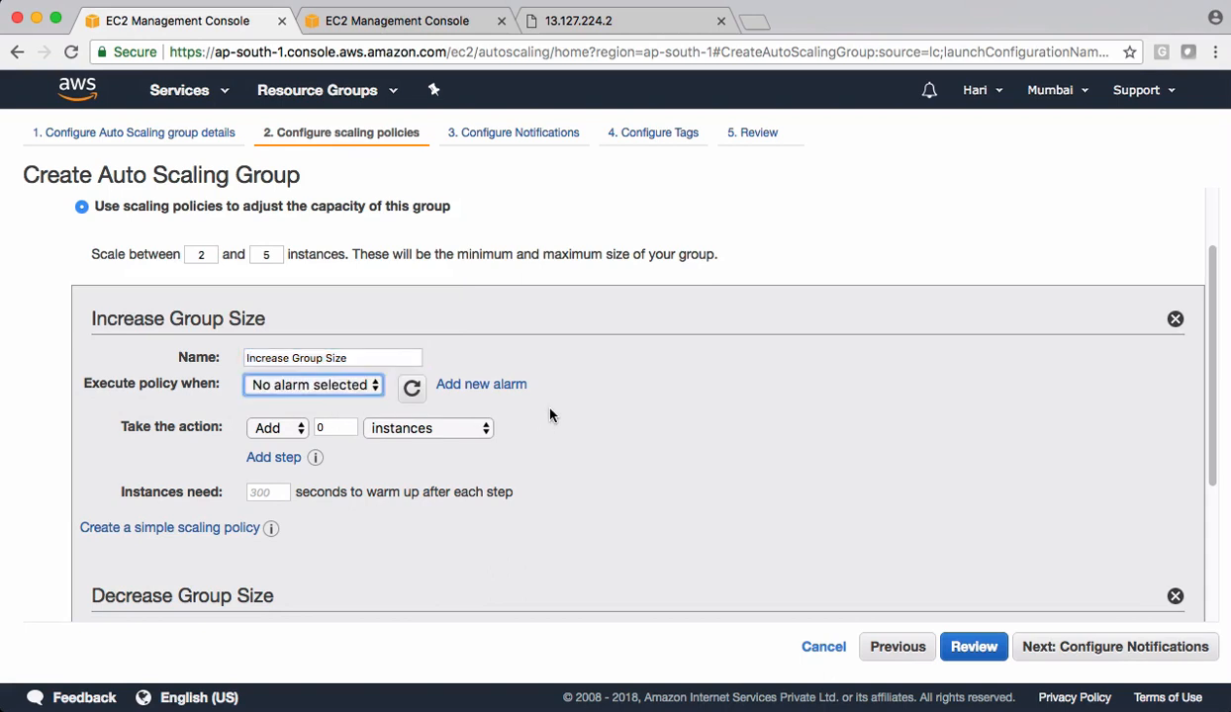
# - Start a new alarm for the Increase Group Size policy, without notification, based on Average CPU Utilization
pyautogui.moveTo(186, 425)
pyautogui.click(465, 389)
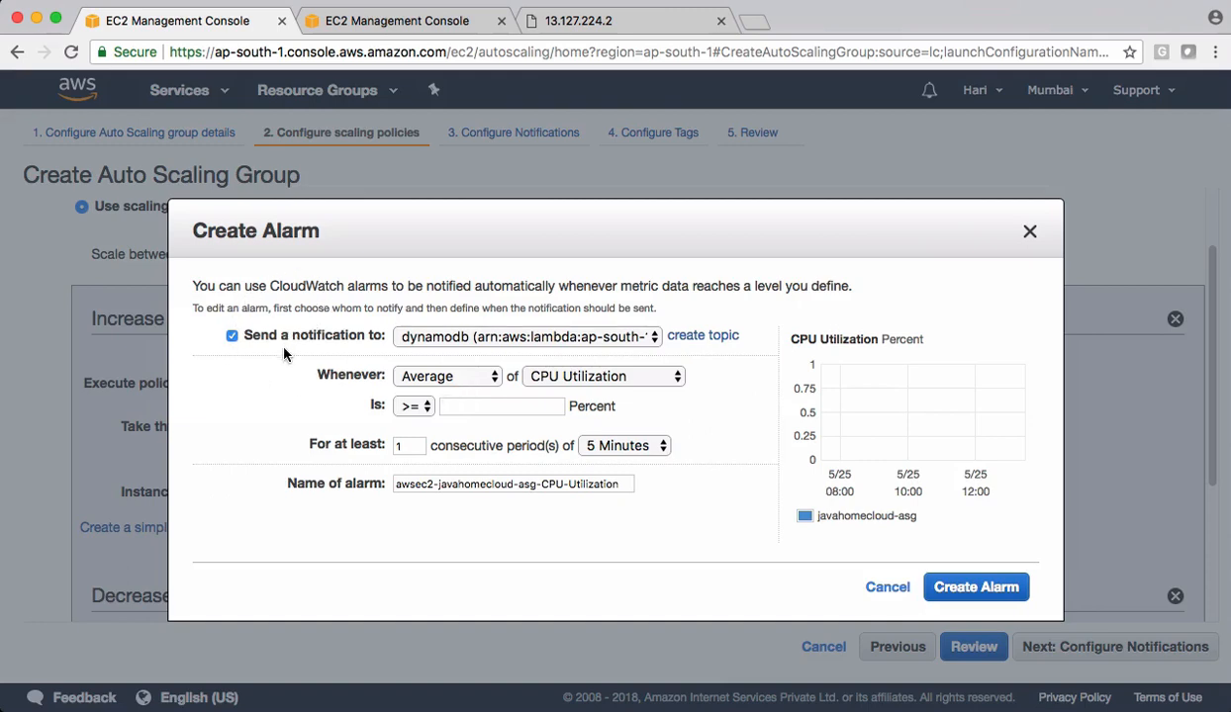
pyautogui.click(233, 338)
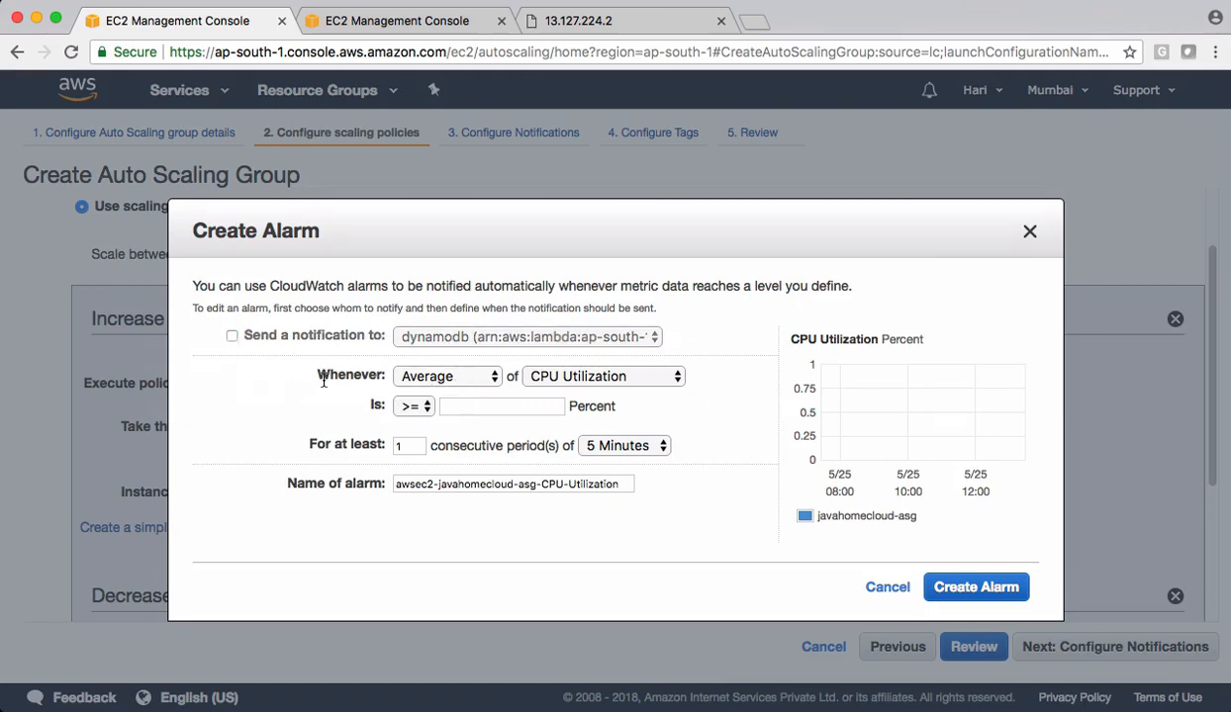
pyautogui.click(427, 377)
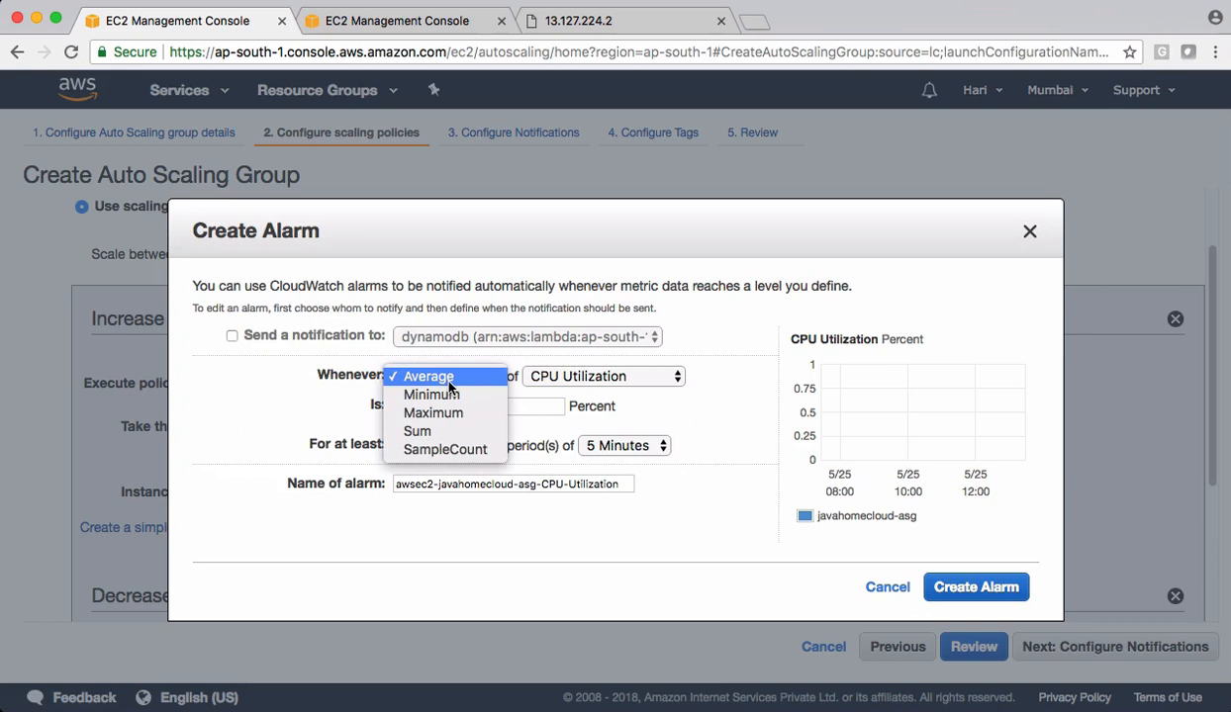
pyautogui.click(674, 403)
pyautogui.click(602, 377)
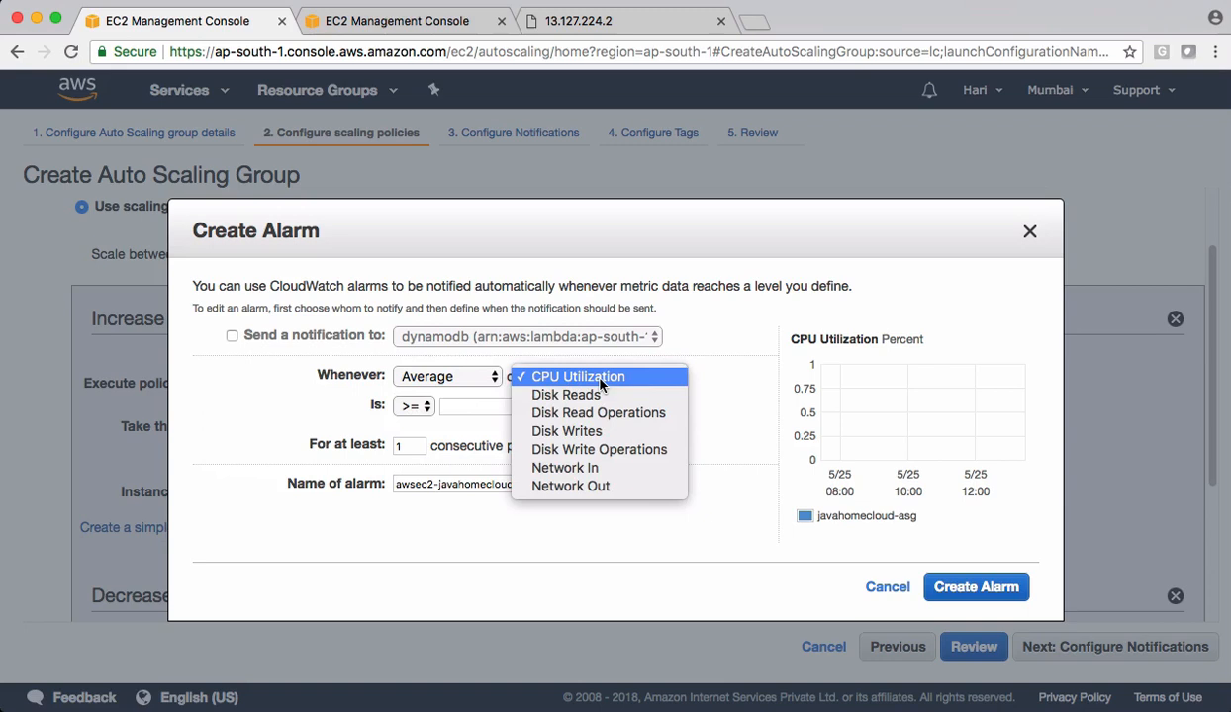
pyautogui.click(599, 384)
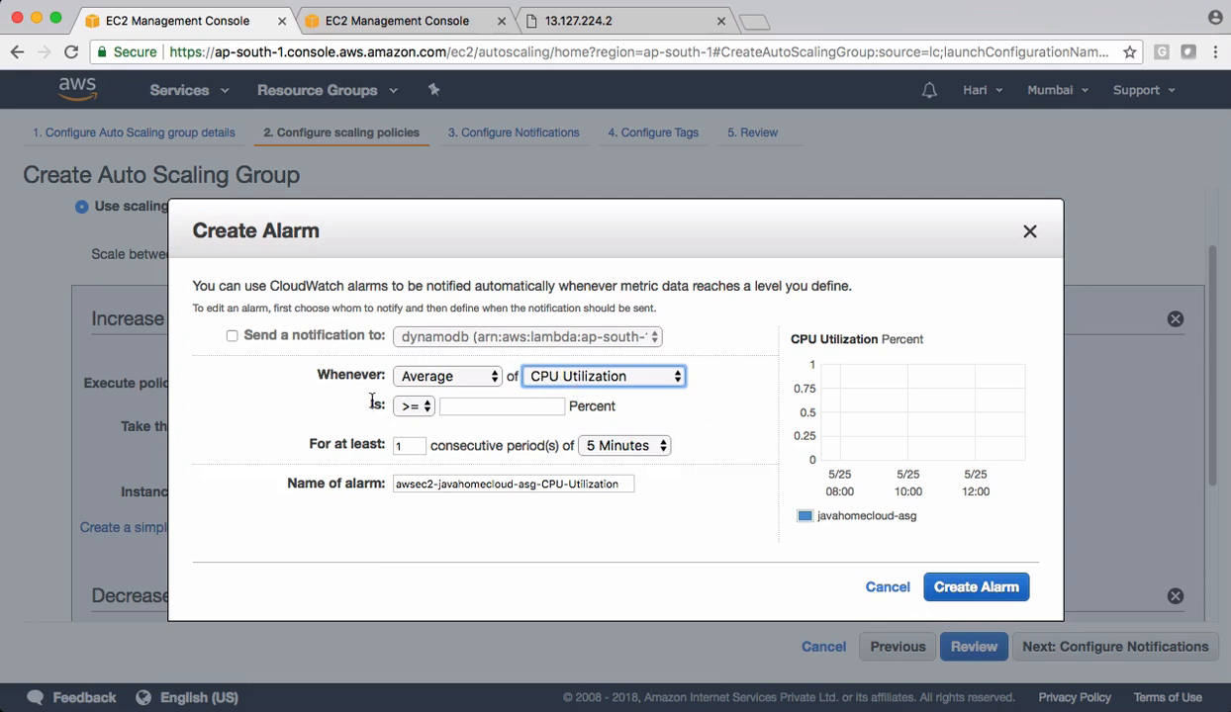
# - Set the alarm threshold to >= 50 percent for 1 period of 5 Minutes and create the alarm with its default name
pyautogui.click(476, 409)
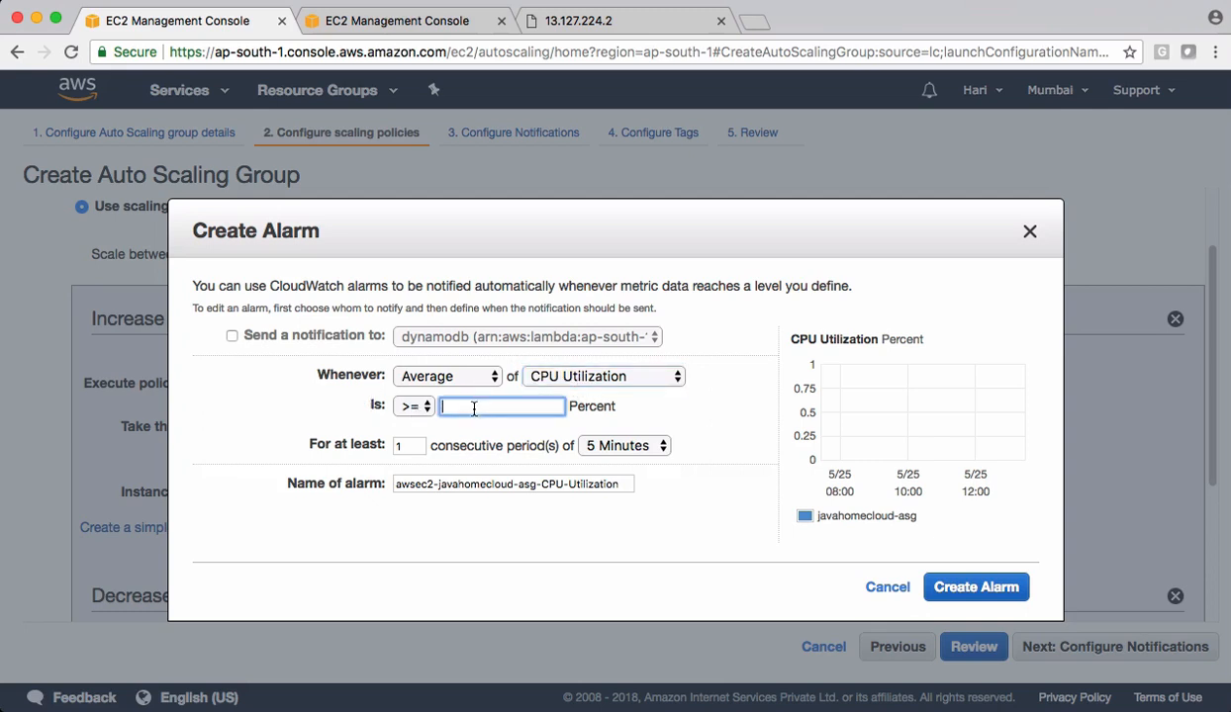
pyautogui.write('50')
pyautogui.click(670, 419)
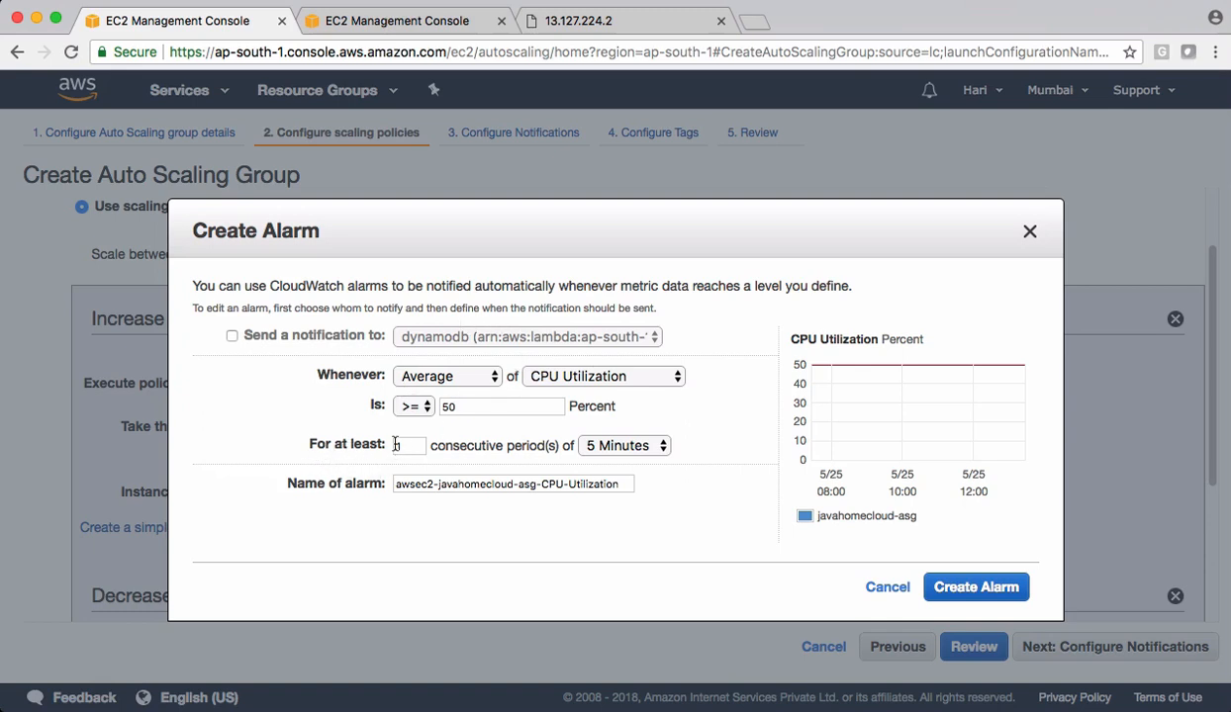
pyautogui.click(620, 450)
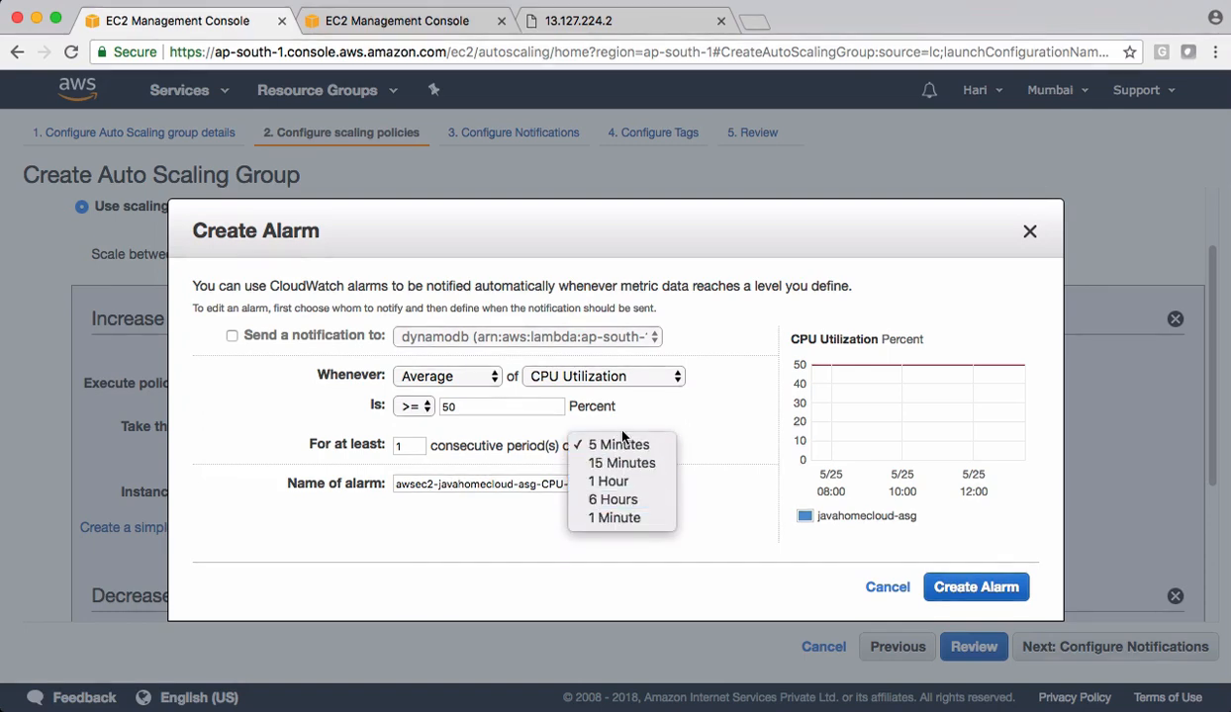
pyautogui.click(665, 387)
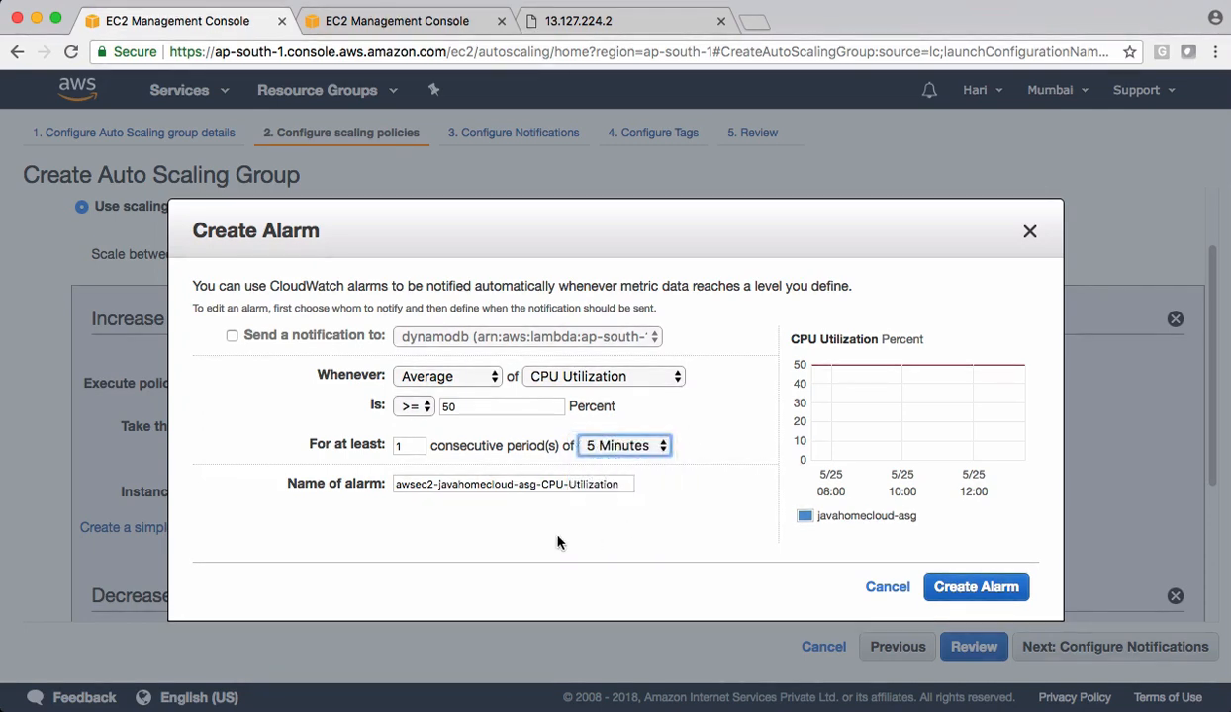
pyautogui.tripleClick(410, 483)
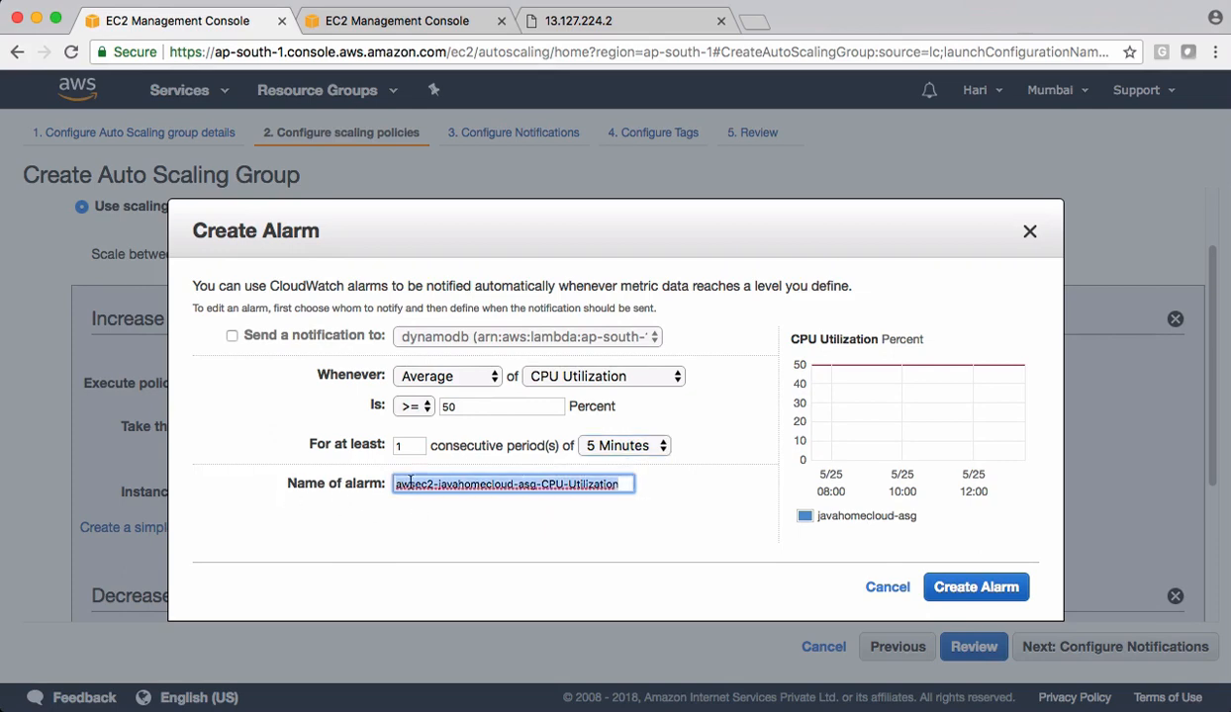
pyautogui.click(405, 503)
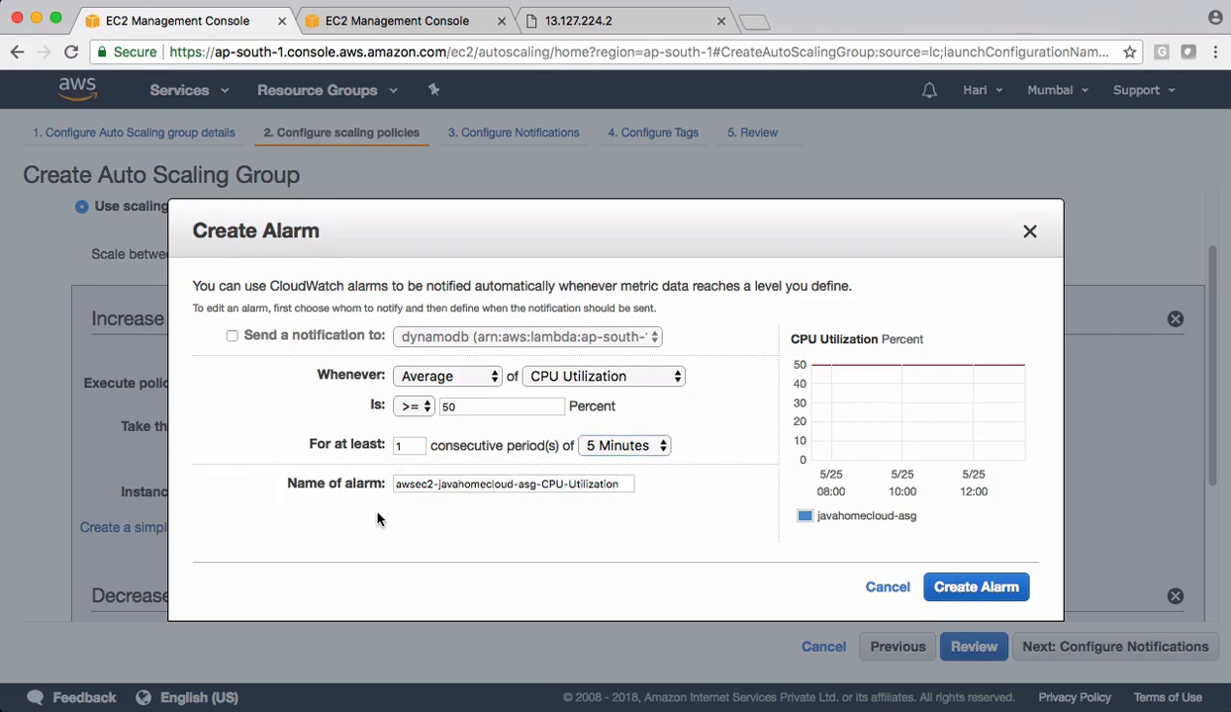
pyautogui.click(955, 582)
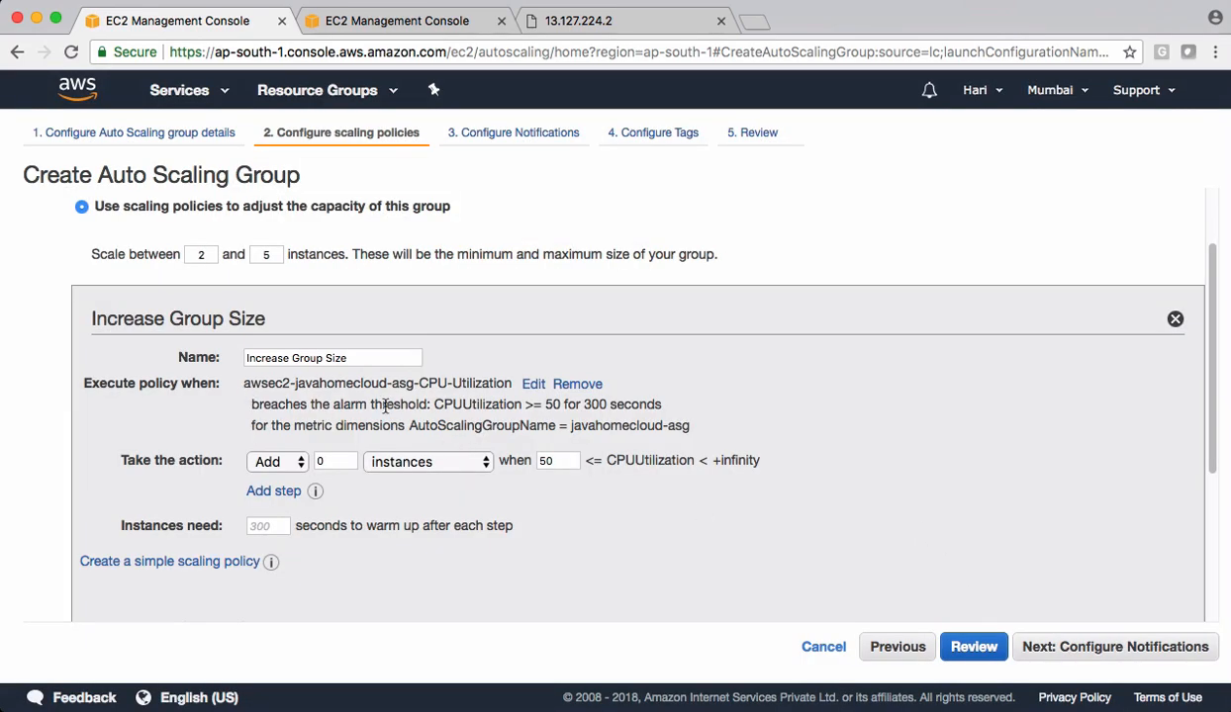
# - Set the Increase Group Size policy to add 3 instances when its alarm is breached
pyautogui.moveTo(121, 462)
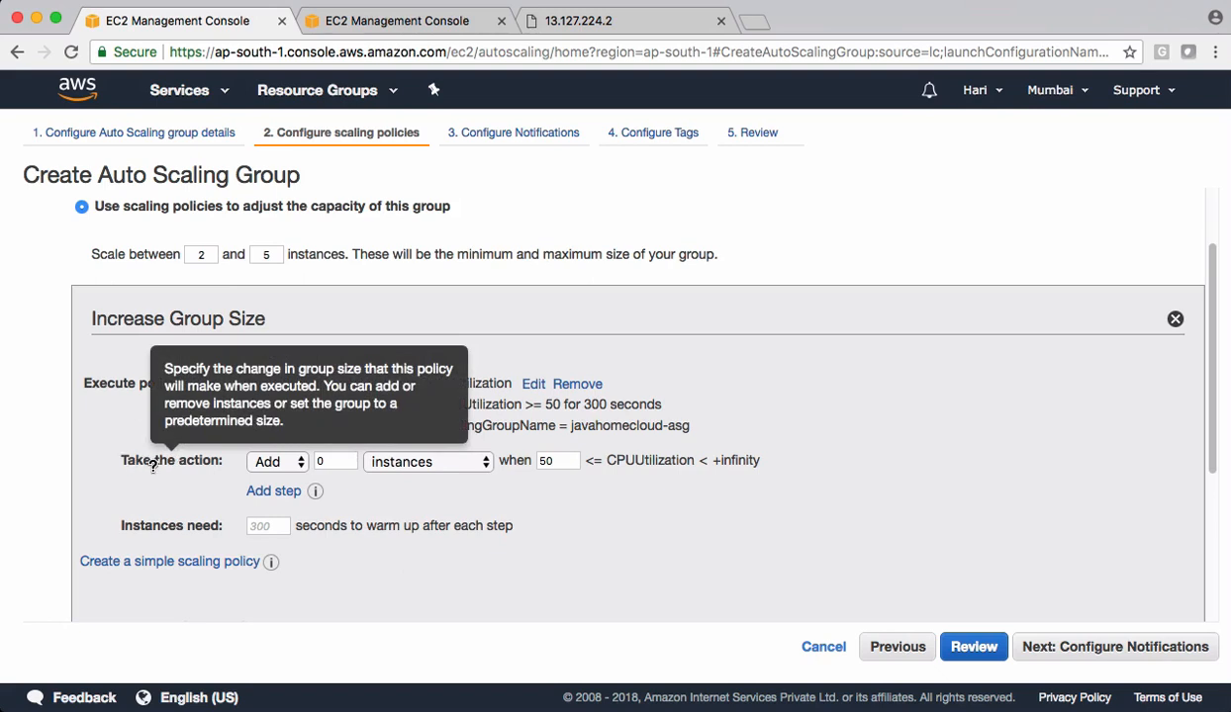
pyautogui.click(324, 460)
pyautogui.write('3')
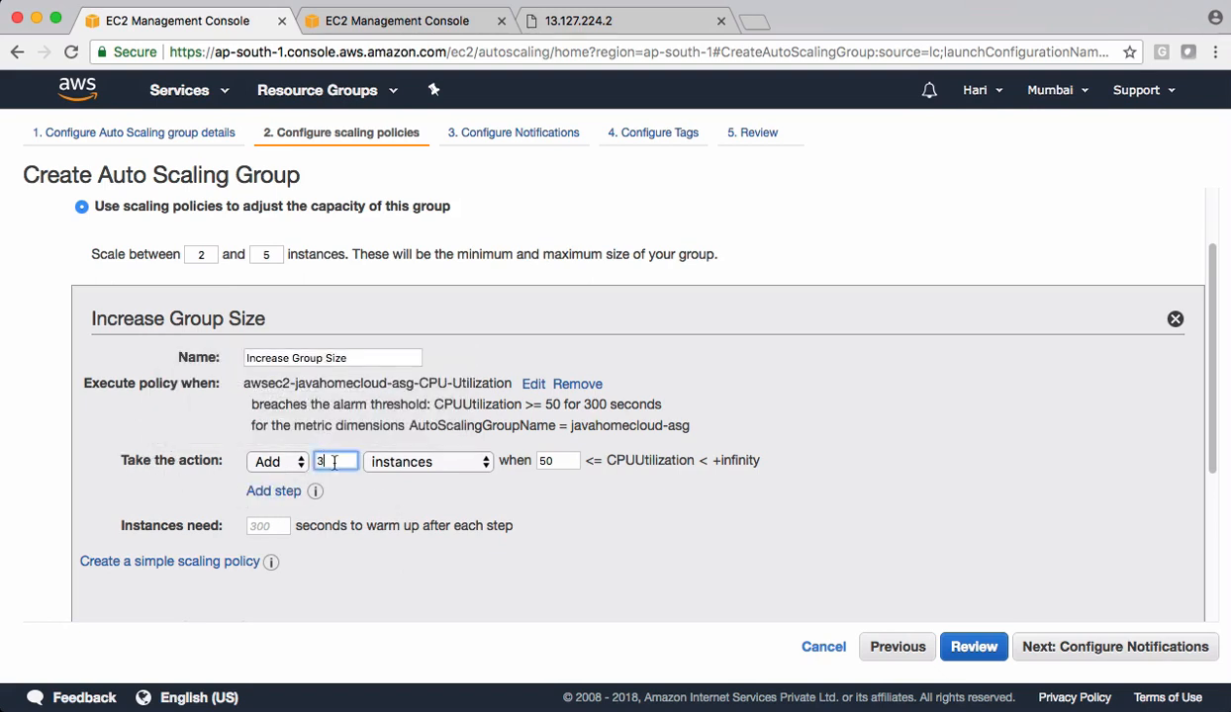
pyautogui.click(427, 476)
# - Create an alarm for the Decrease Group Size policy that fires when average CPU Utilization is <= 30 percent
pyautogui.scroll(-2, 520, 485)
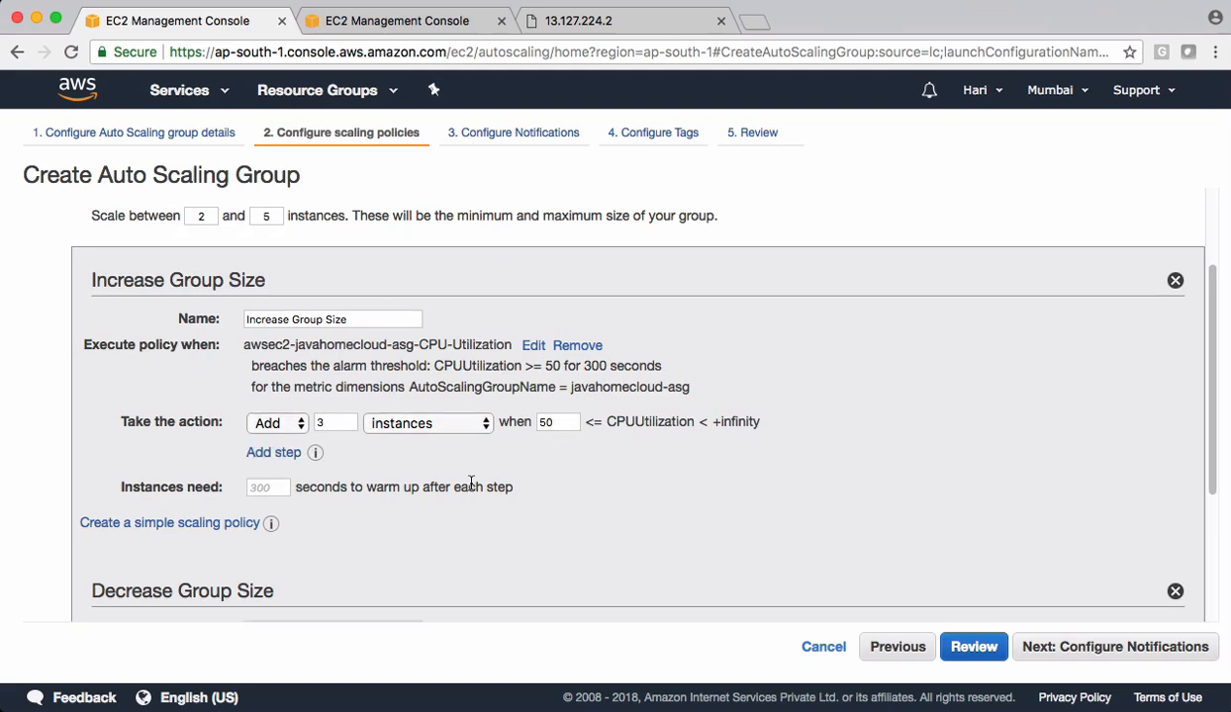
pyautogui.scroll(-3, 473, 485)
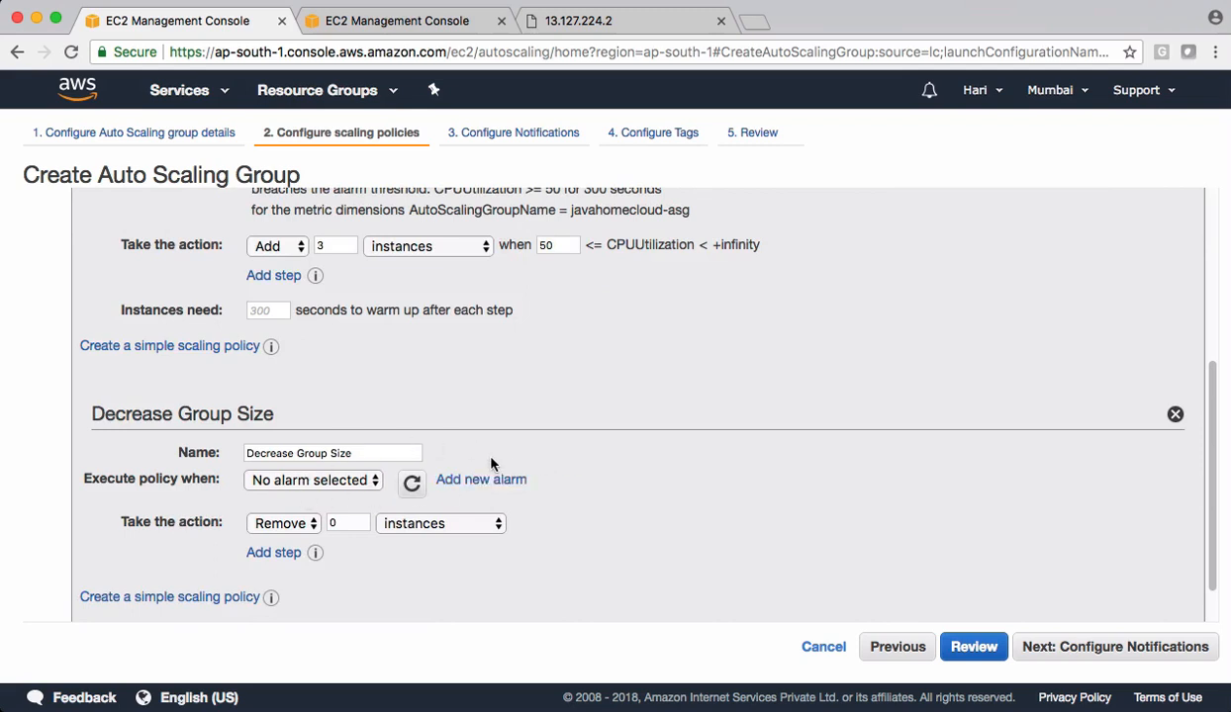
pyautogui.click(476, 483)
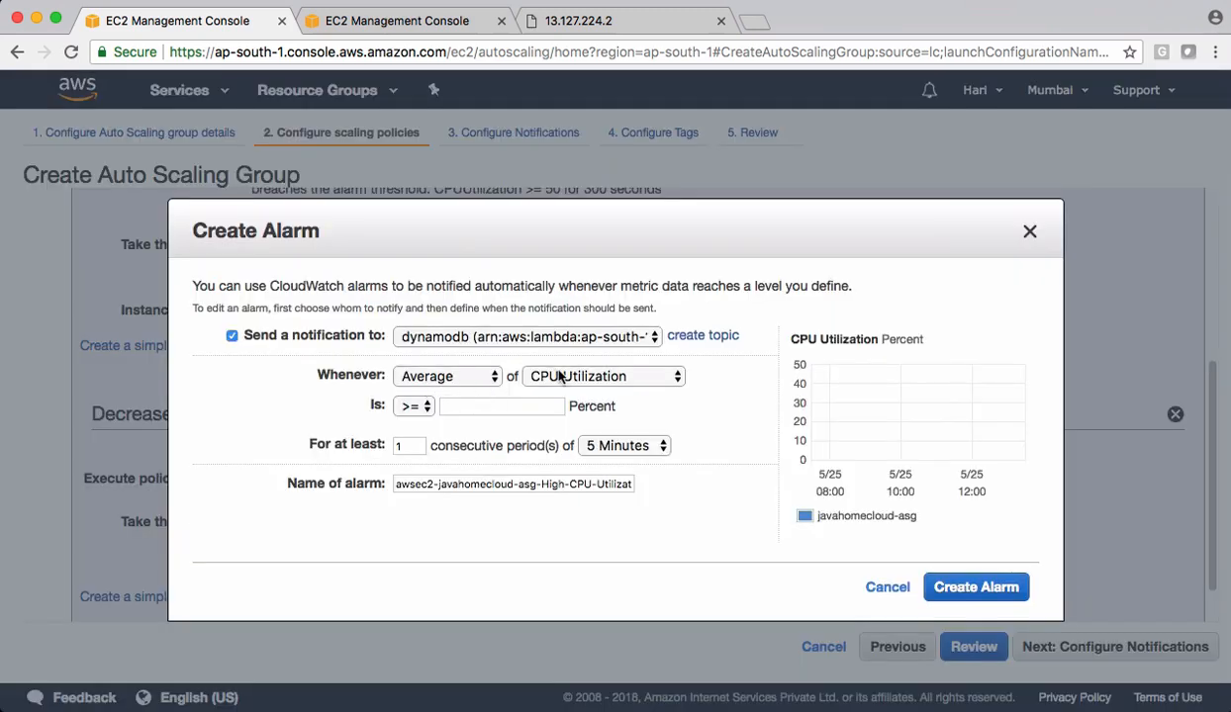
pyautogui.click(414, 406)
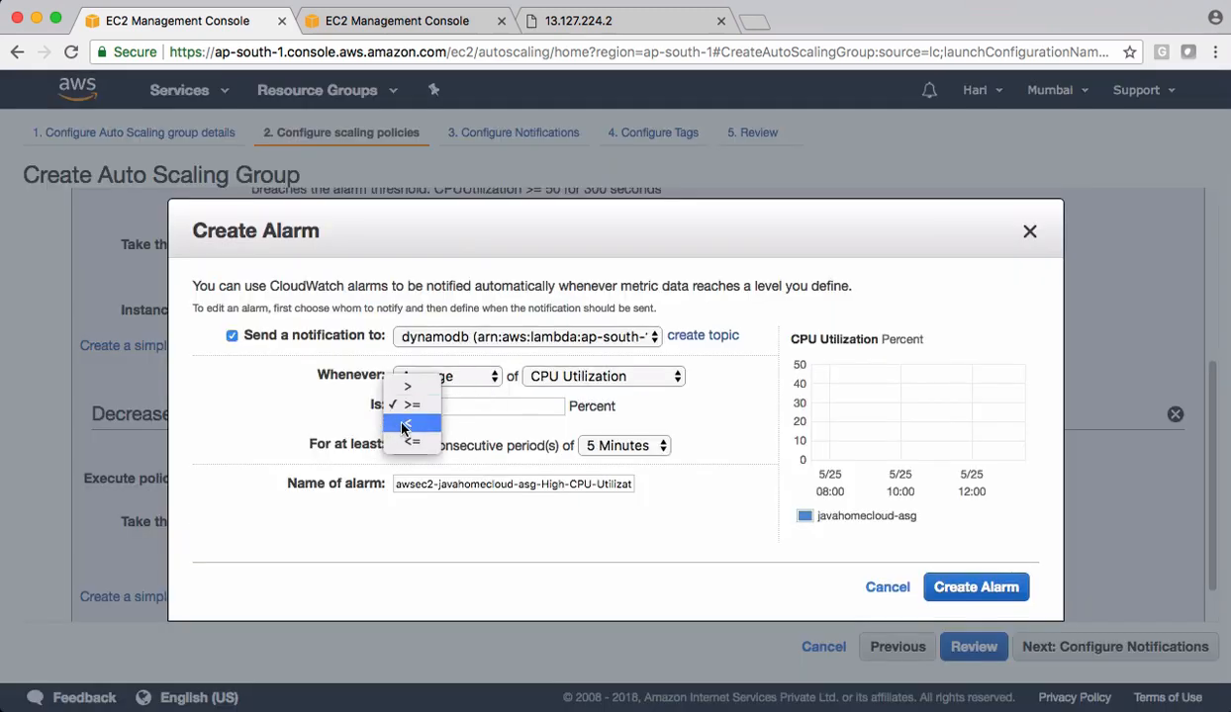
pyautogui.click(415, 441)
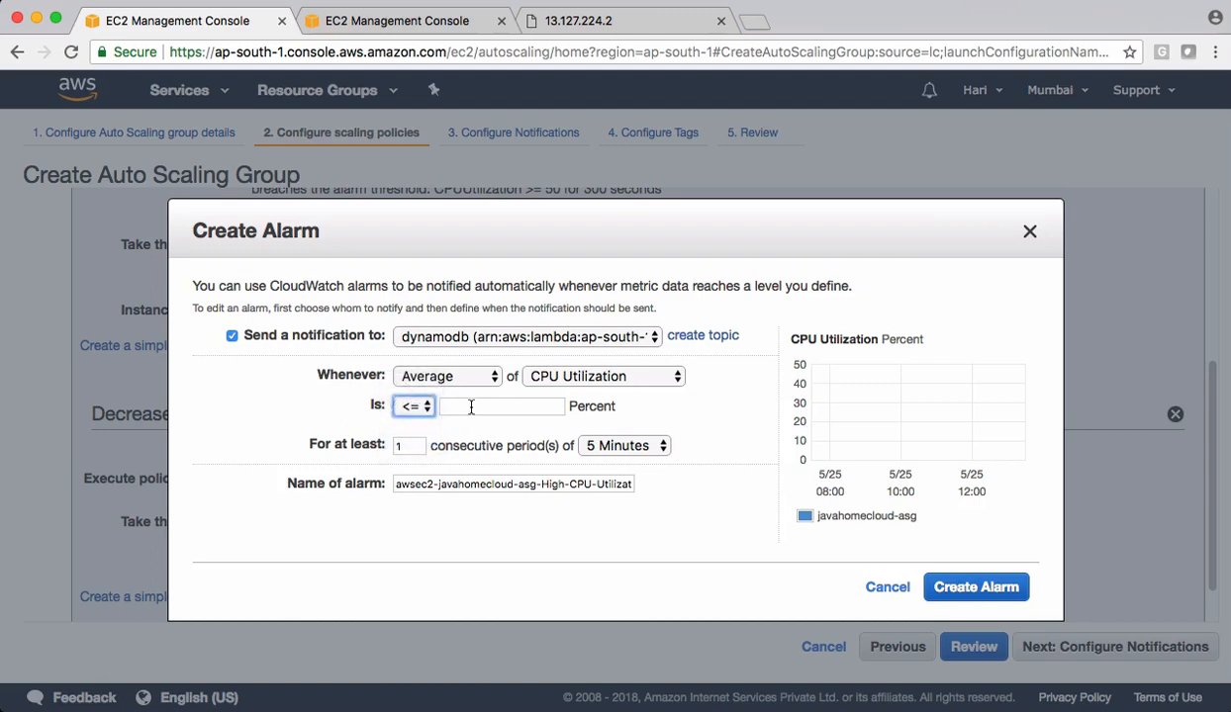
pyautogui.click(473, 406)
pyautogui.write('30')
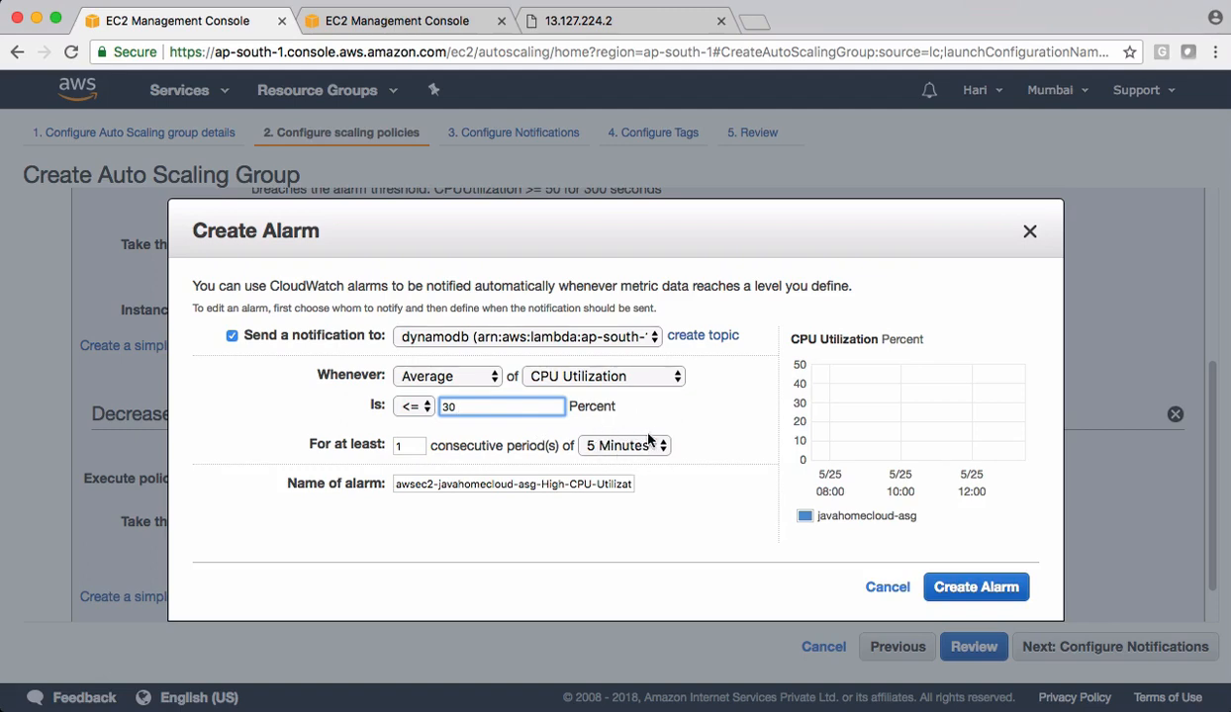
pyautogui.click(645, 412)
pyautogui.click(967, 591)
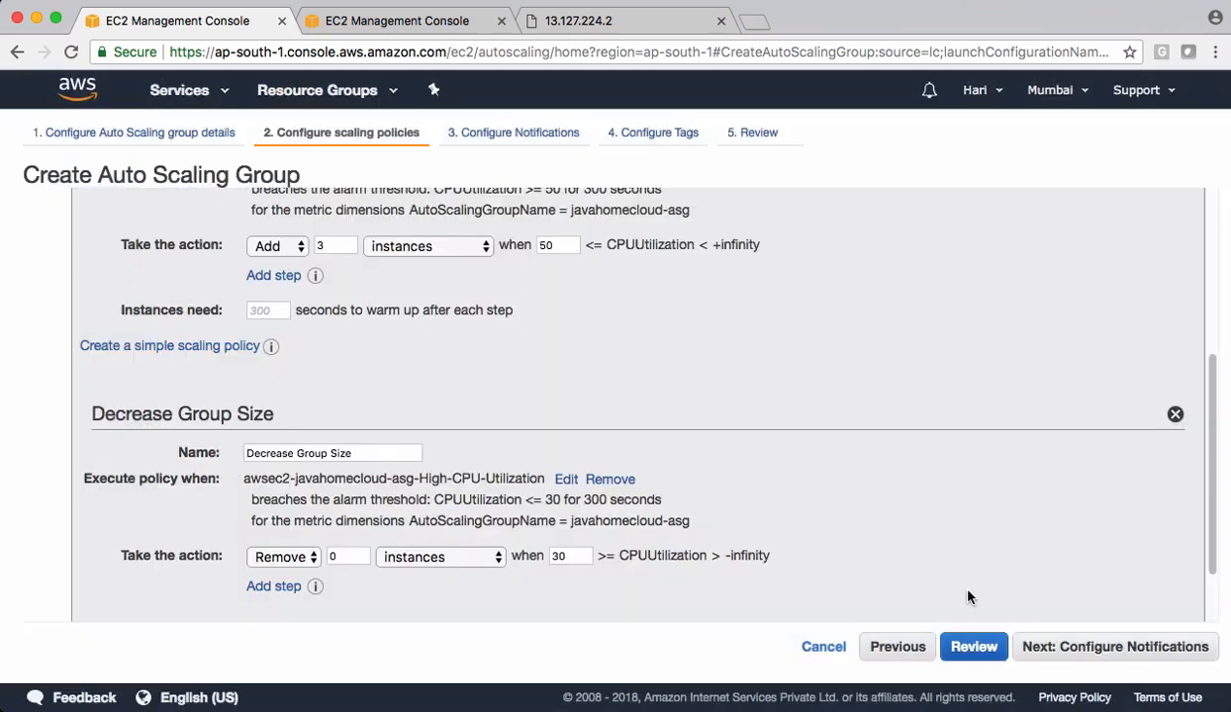
# - Set the Decrease Group Size policy to remove 2 instances and proceed to the notification settings
pyautogui.scroll(-2, 490, 477)
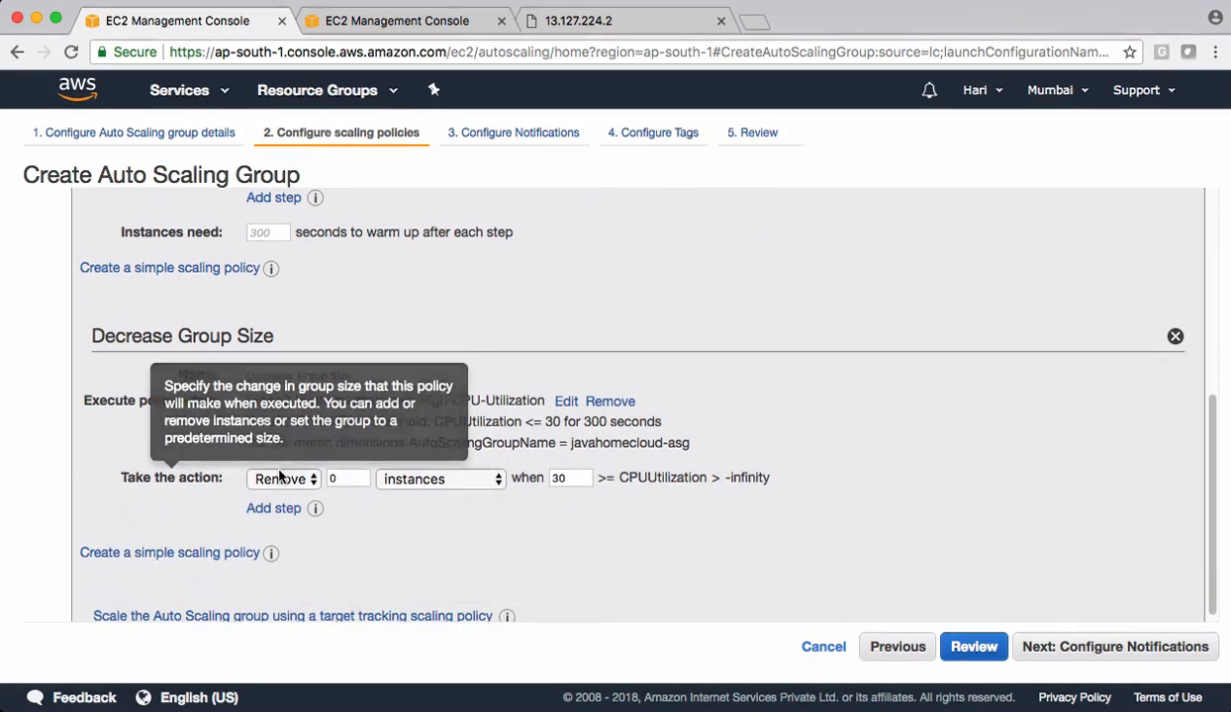
pyautogui.click(346, 478)
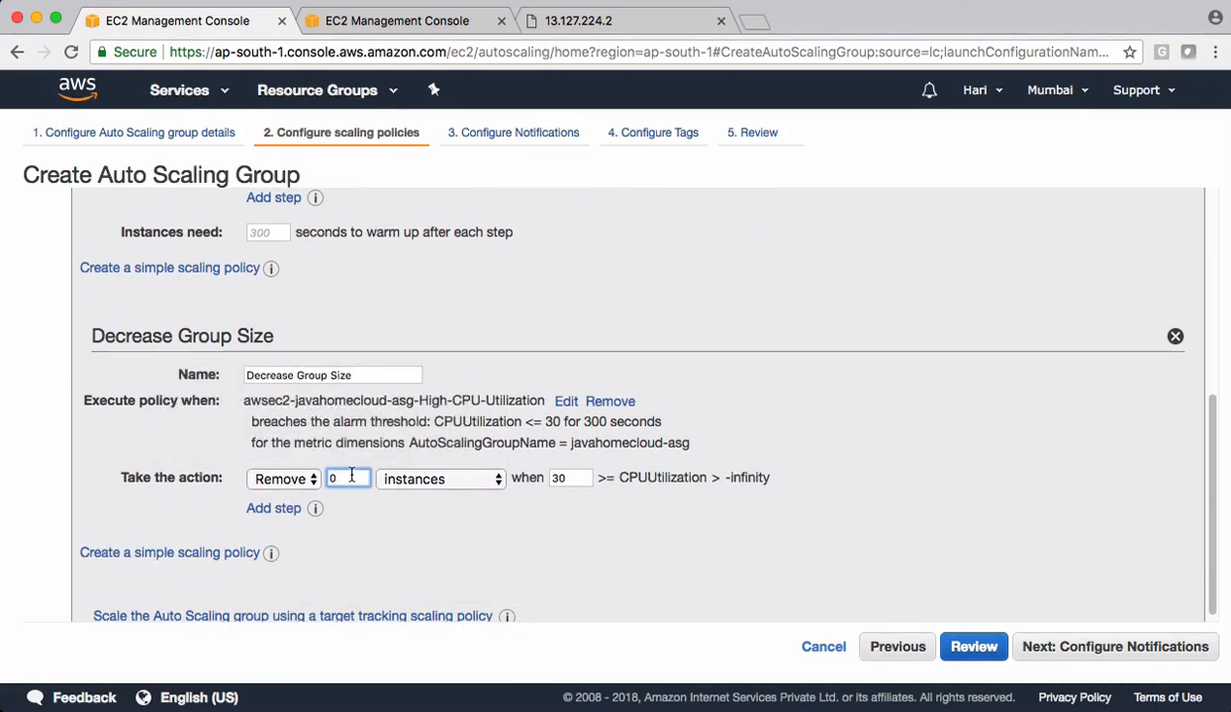
pyautogui.press('BackSpace')
pyautogui.write('2')
pyautogui.click(438, 526)
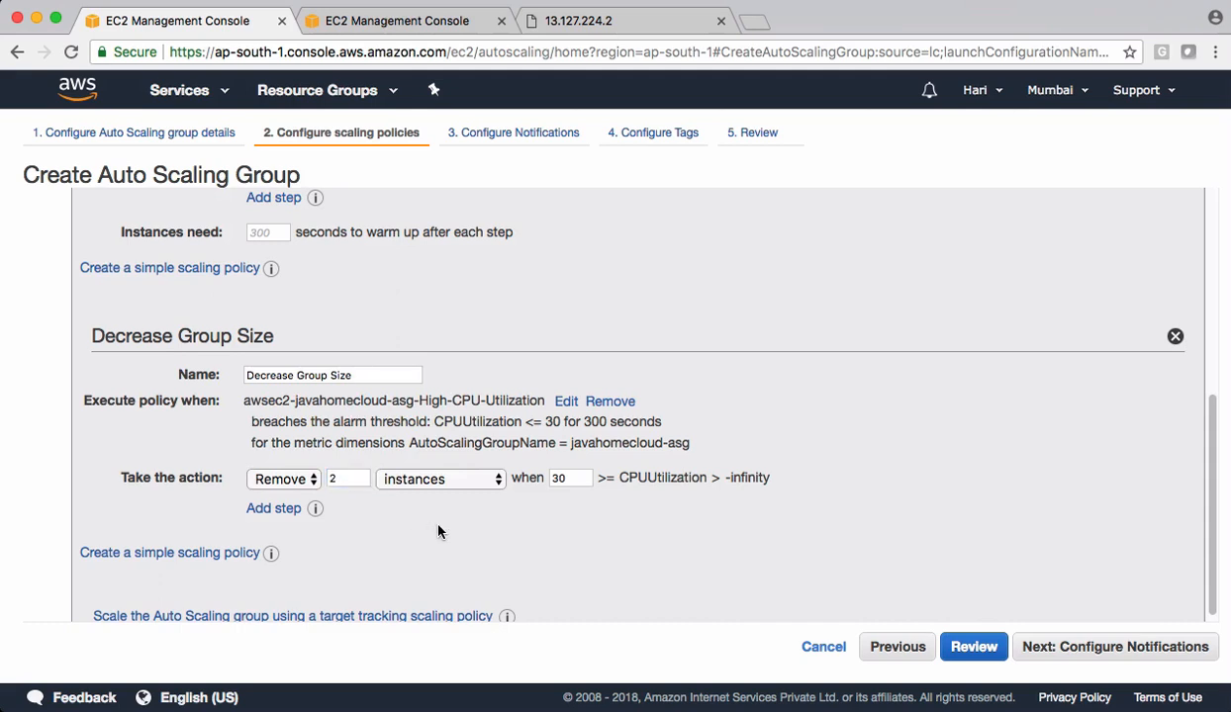
pyautogui.scroll(-1, 438, 526)
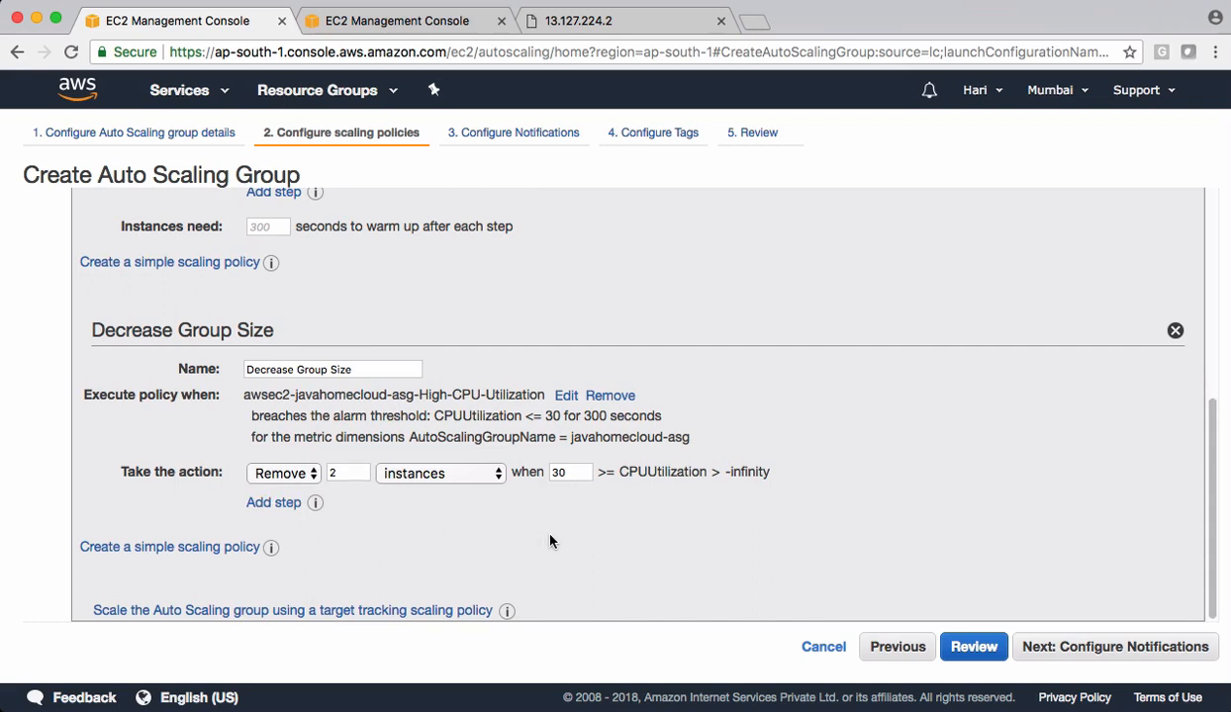
pyautogui.click(1092, 648)
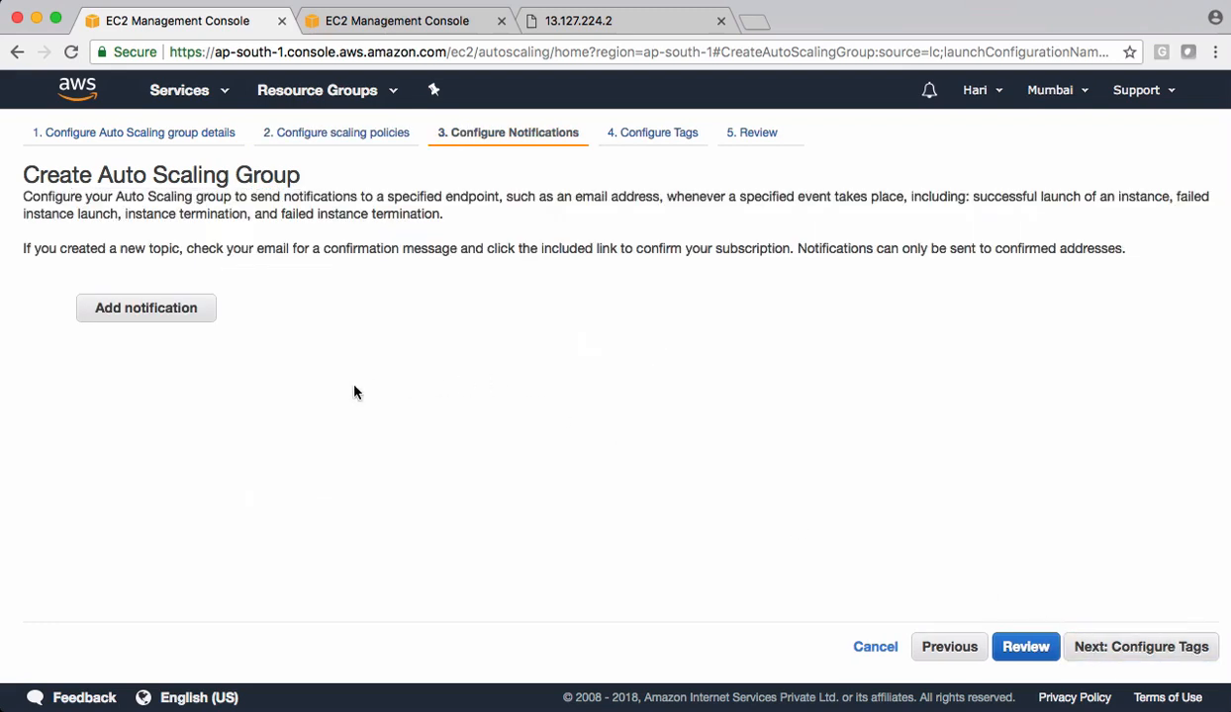
# - Try adding a notification, remove it again, and continue to the tag settings without notifications
pyautogui.click(145, 309)
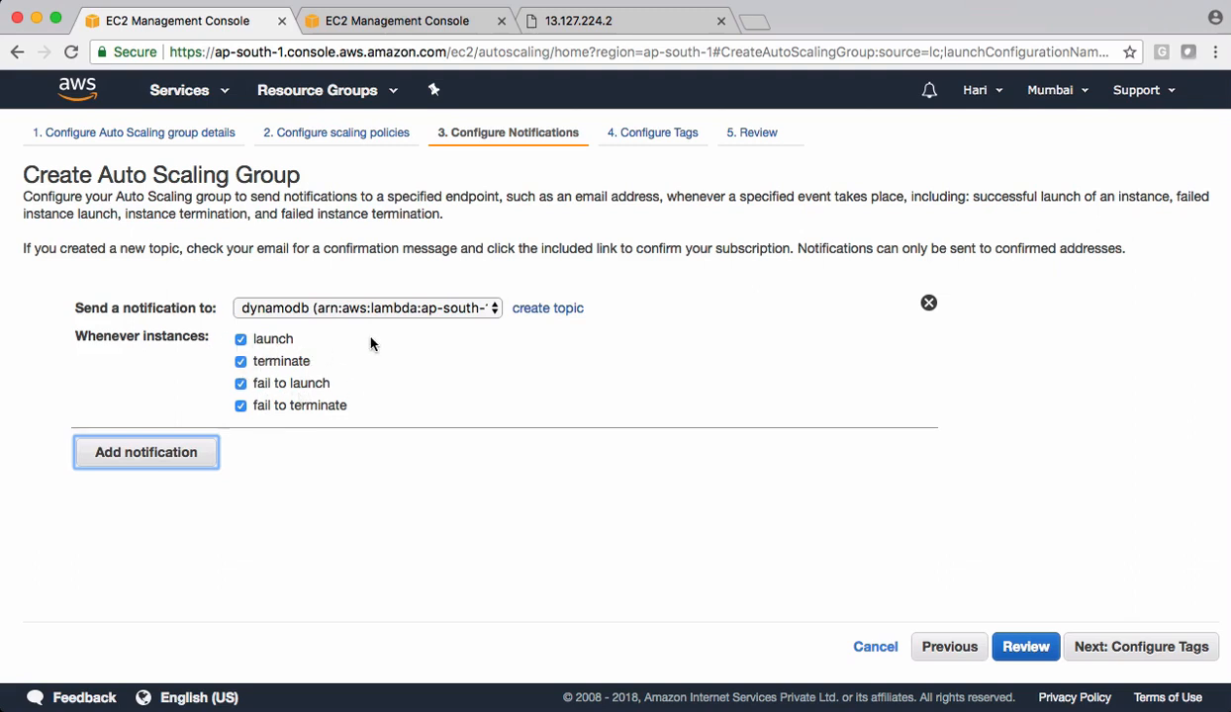
pyautogui.click(928, 306)
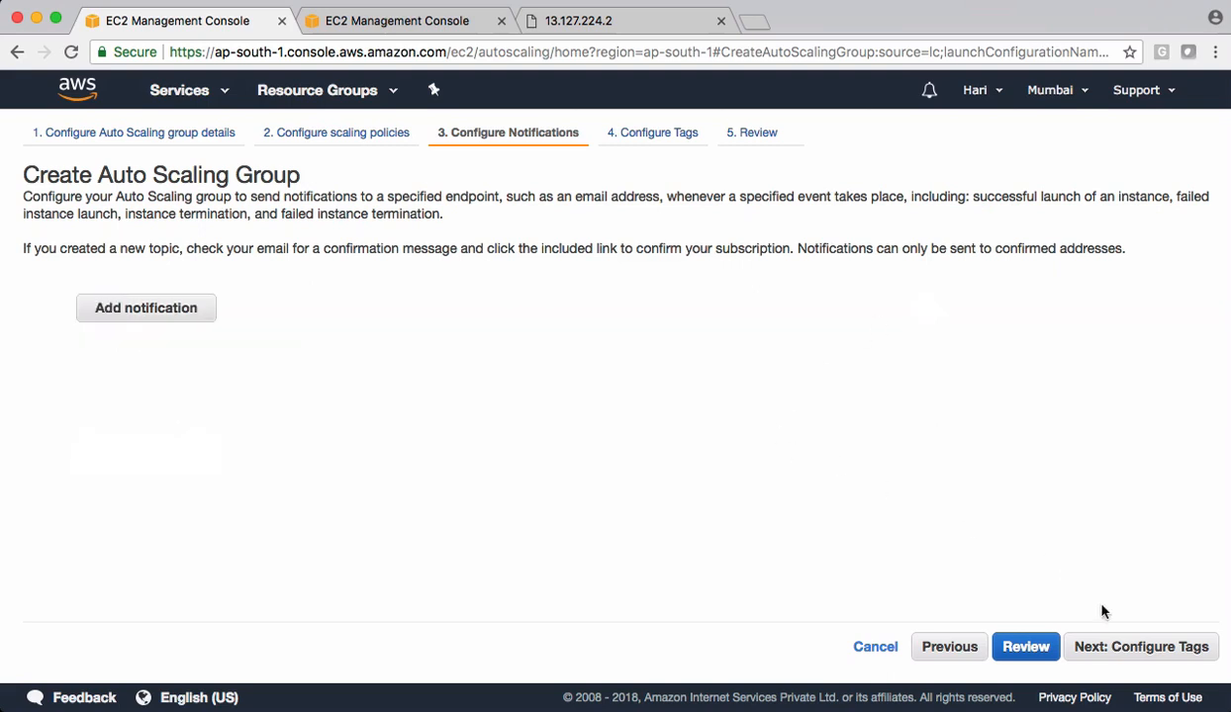
pyautogui.click(1148, 648)
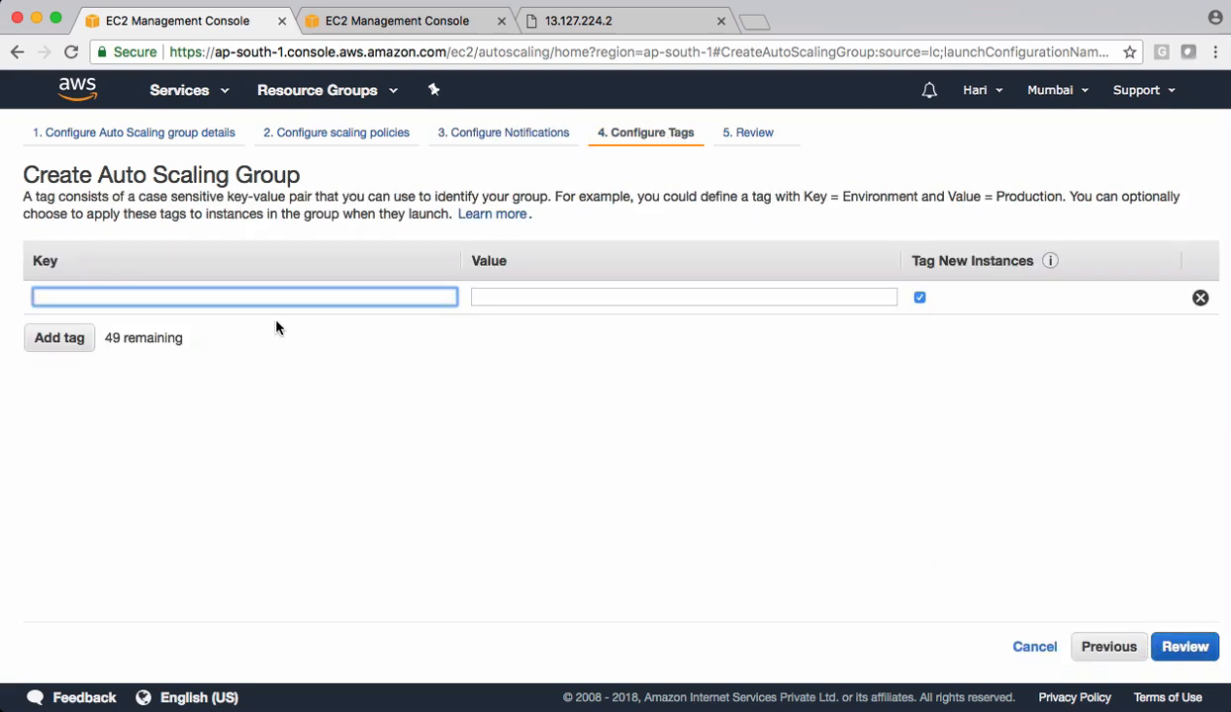
# - Tag the group with key Name and value JavaHomeASG, and proceed to the review
pyautogui.write('Name')
pyautogui.press('Tab')
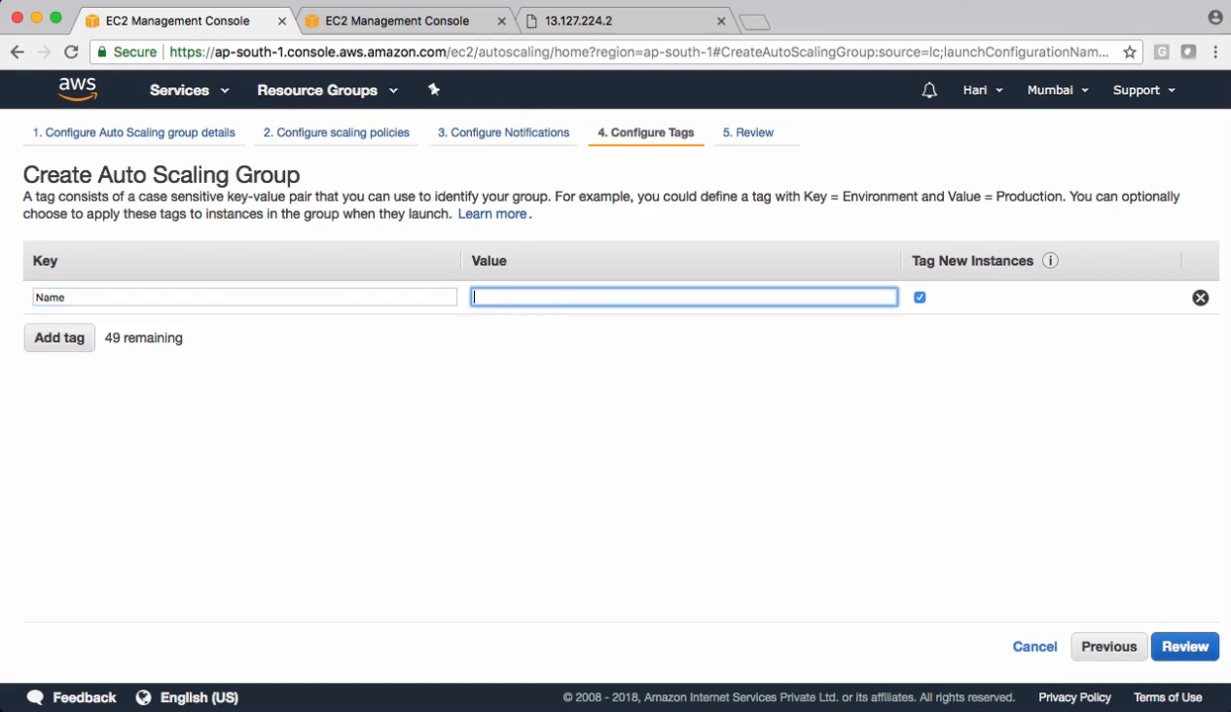
pyautogui.write('JavaHomeASG')
pyautogui.click(372, 396)
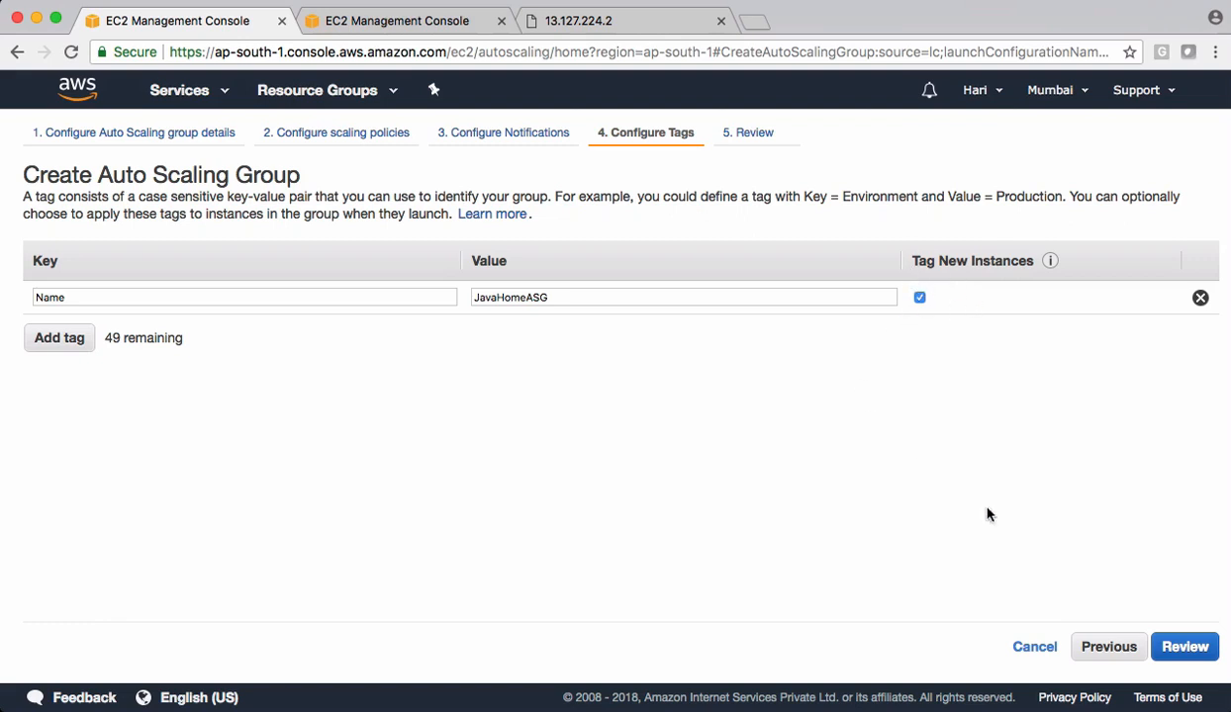
pyautogui.click(1185, 647)
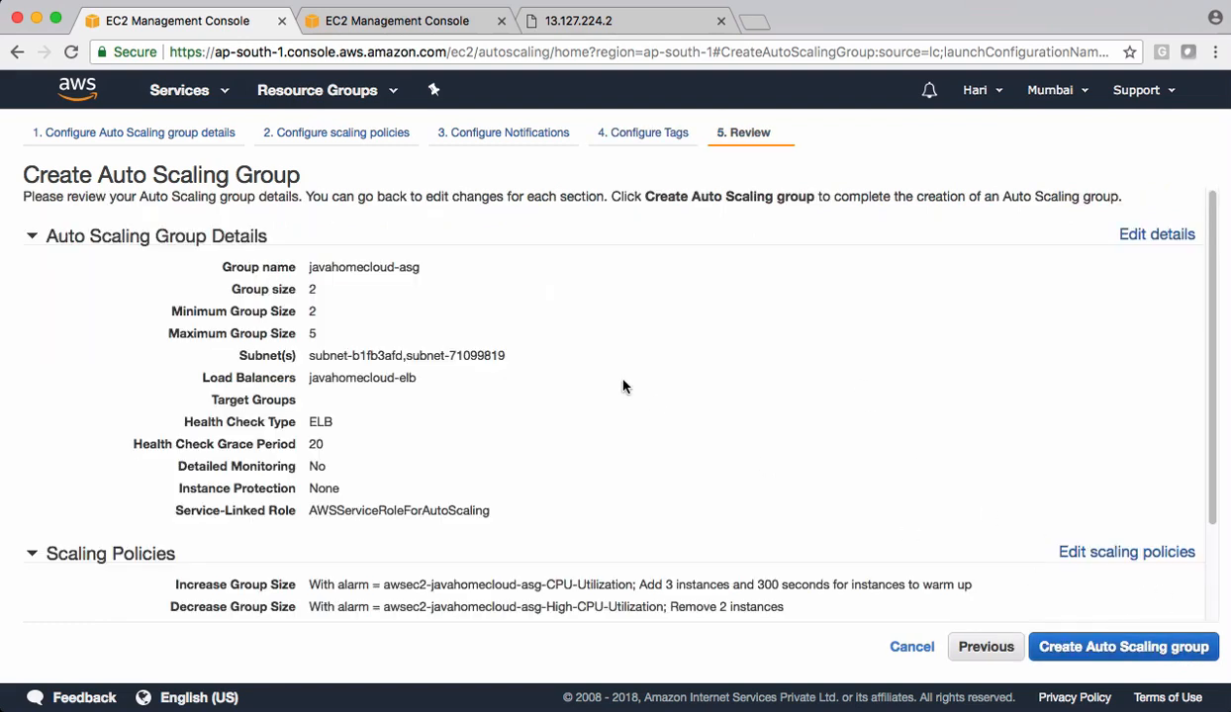
# - Review the group's configuration, create the Auto Scaling group, and close the creation status page
pyautogui.scroll(-2, 622, 386)
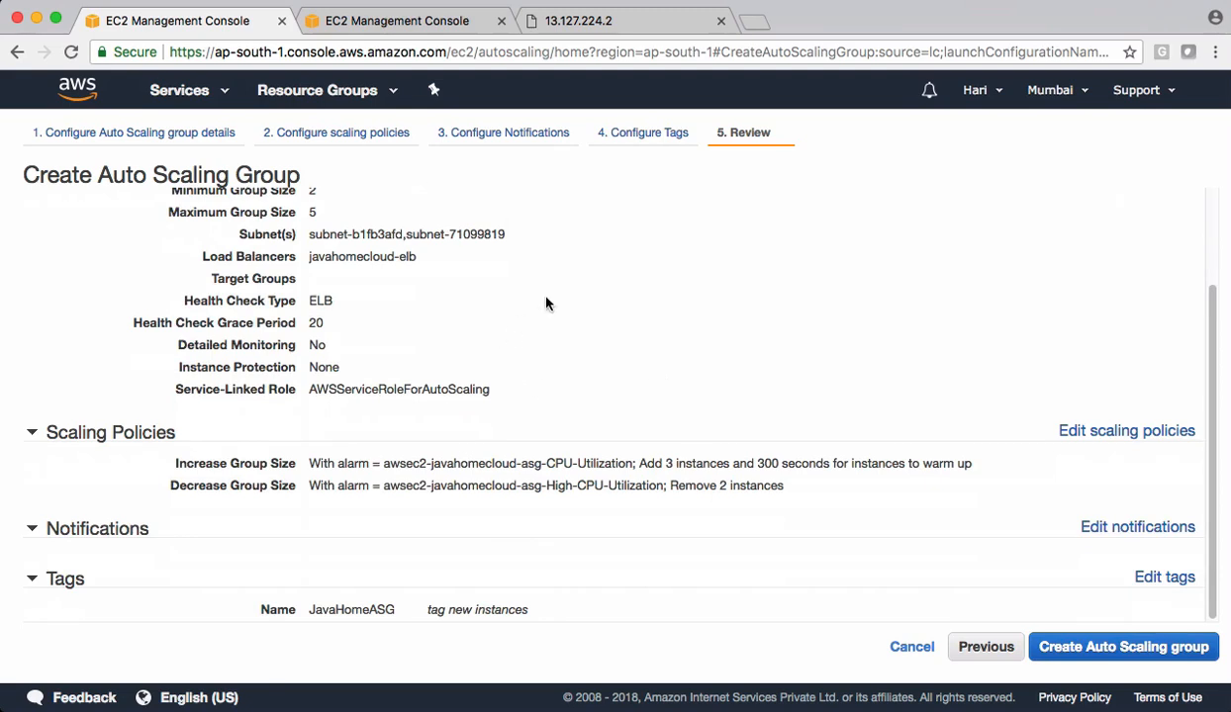
pyautogui.scroll(3, 572, 291)
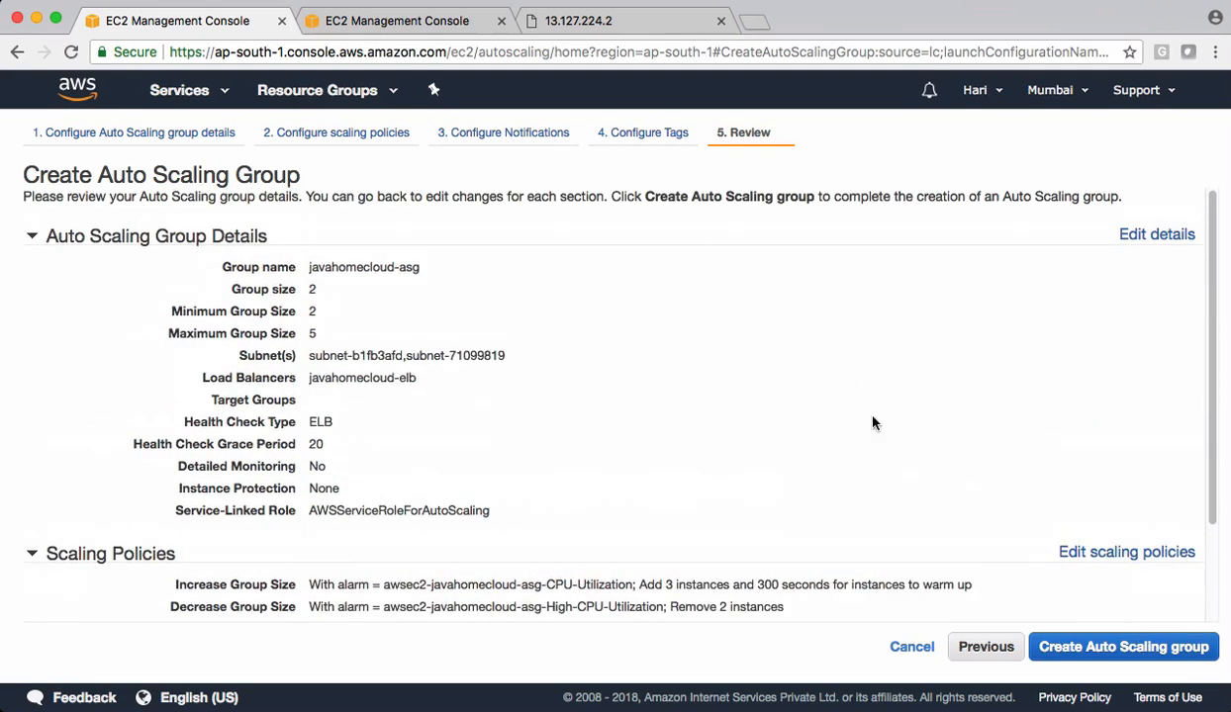
pyautogui.click(1155, 647)
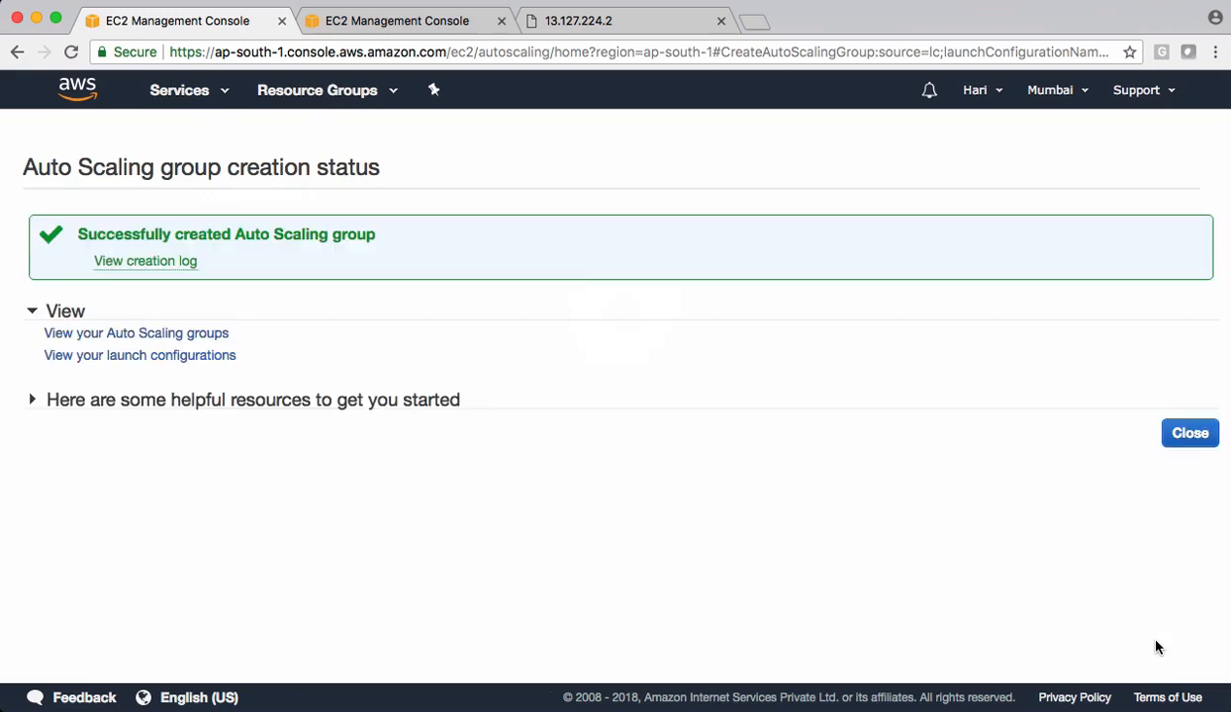
pyautogui.click(1190, 434)
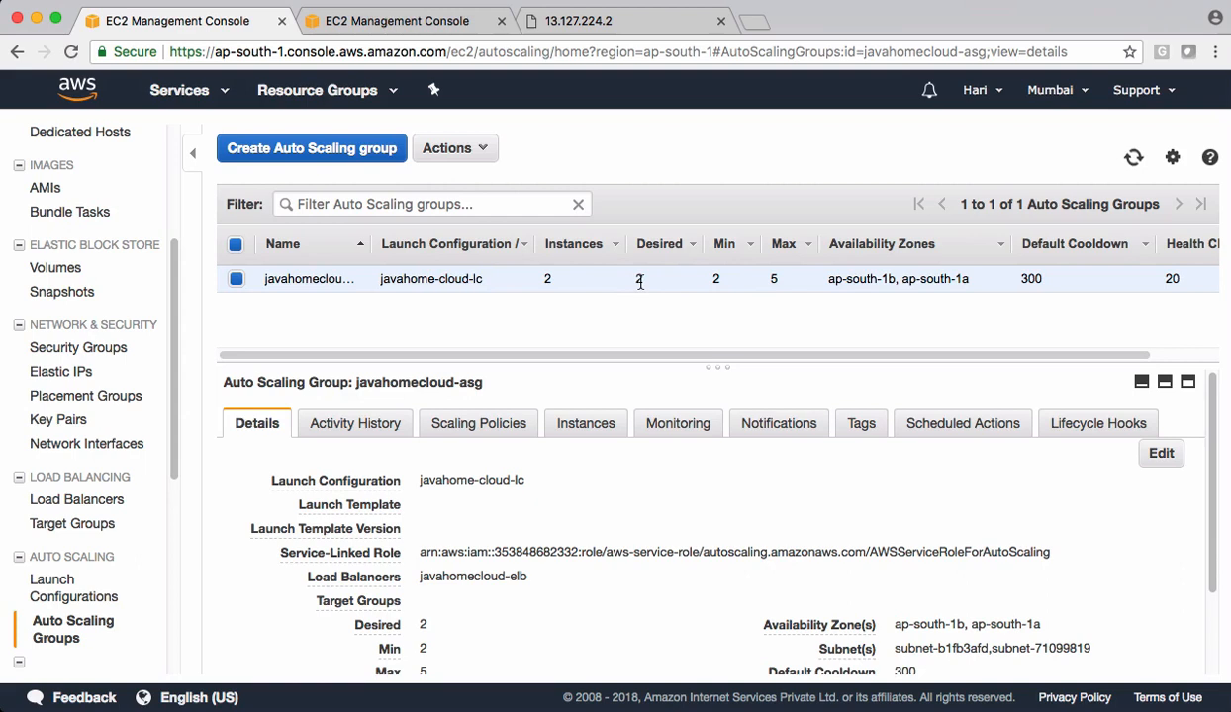
# - Examine the lifecycle and health status of the instances belonging to javahomecloud-asg and its desired capacity
pyautogui.click(579, 426)
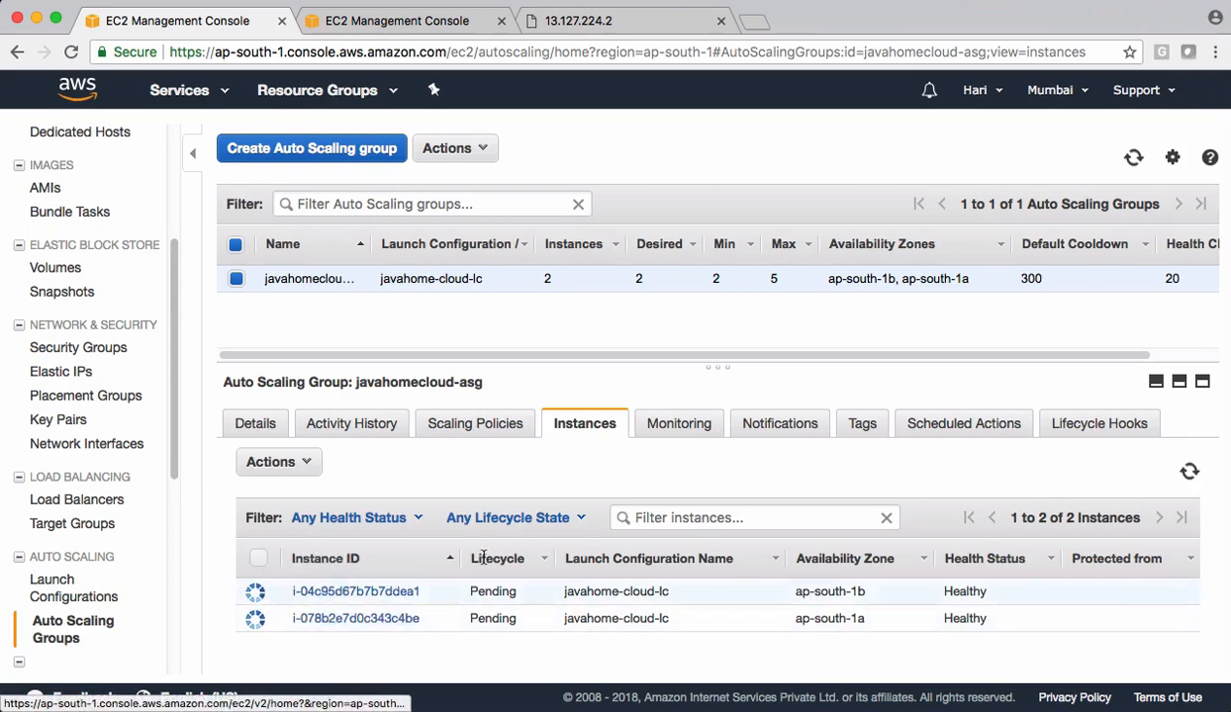
pyautogui.moveTo(635, 279); pyautogui.dragTo(679, 281)
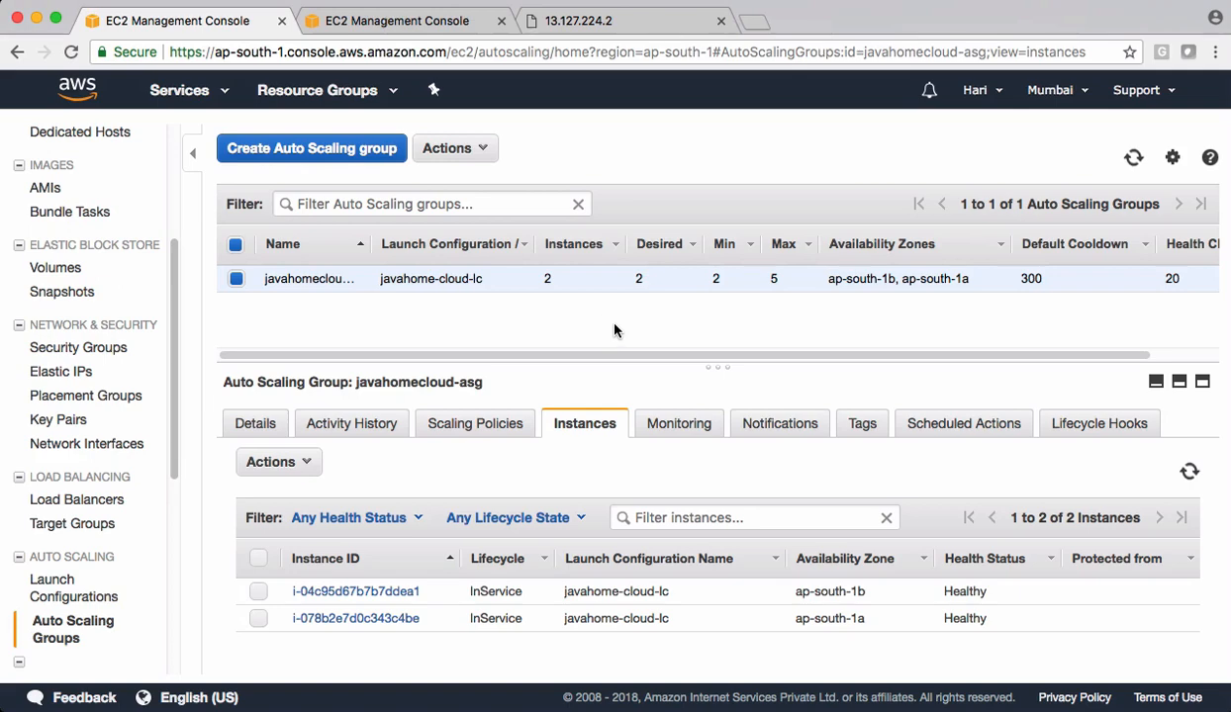
# - Copy the DNS name of the javahomecloud-elb load balancer and load it in a new browser tab, replacing the old 13.127.224.2 tab
pyautogui.click(88, 502)
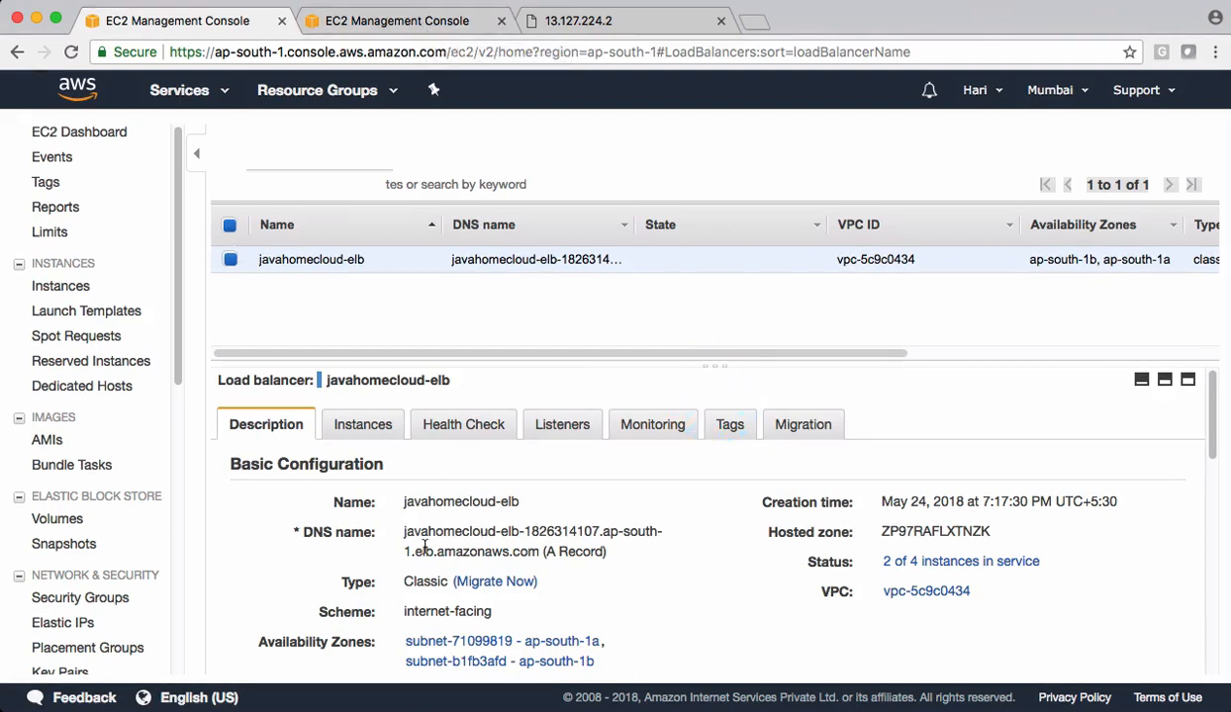
pyautogui.moveTo(403, 532); pyautogui.dragTo(540, 552)
pyautogui.press('super+c')
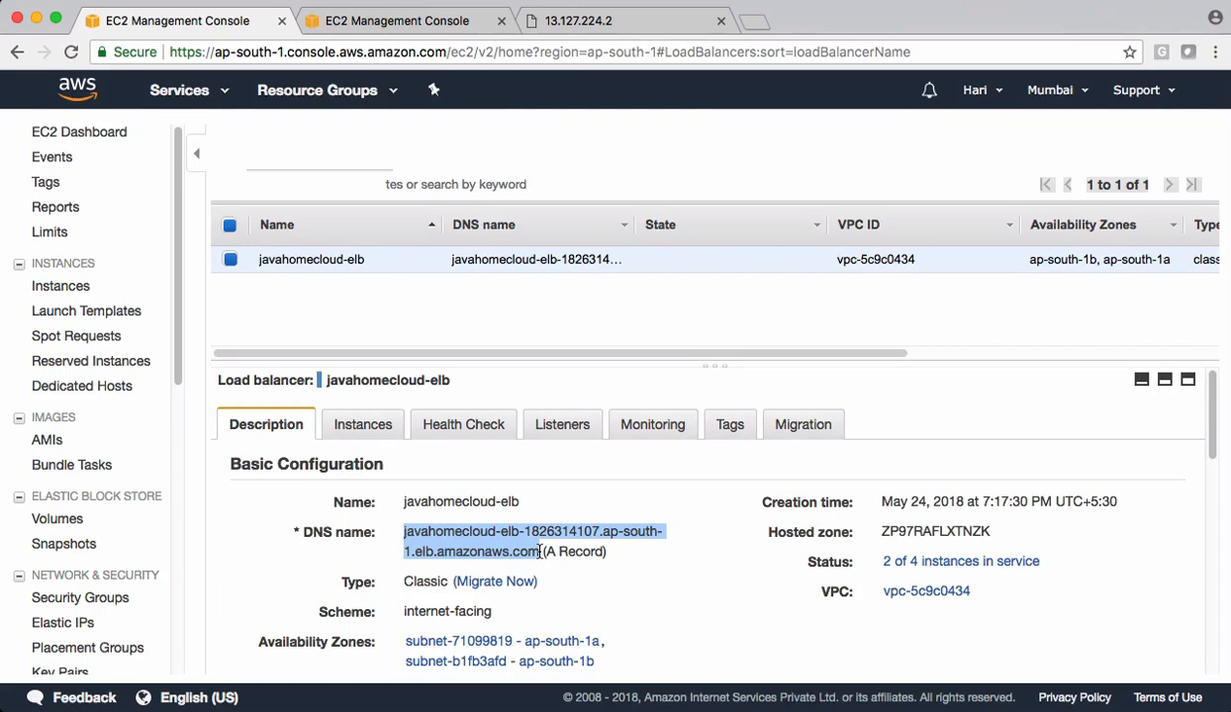
pyautogui.click(721, 21)
pyautogui.click(535, 22)
pyautogui.press('super+v')
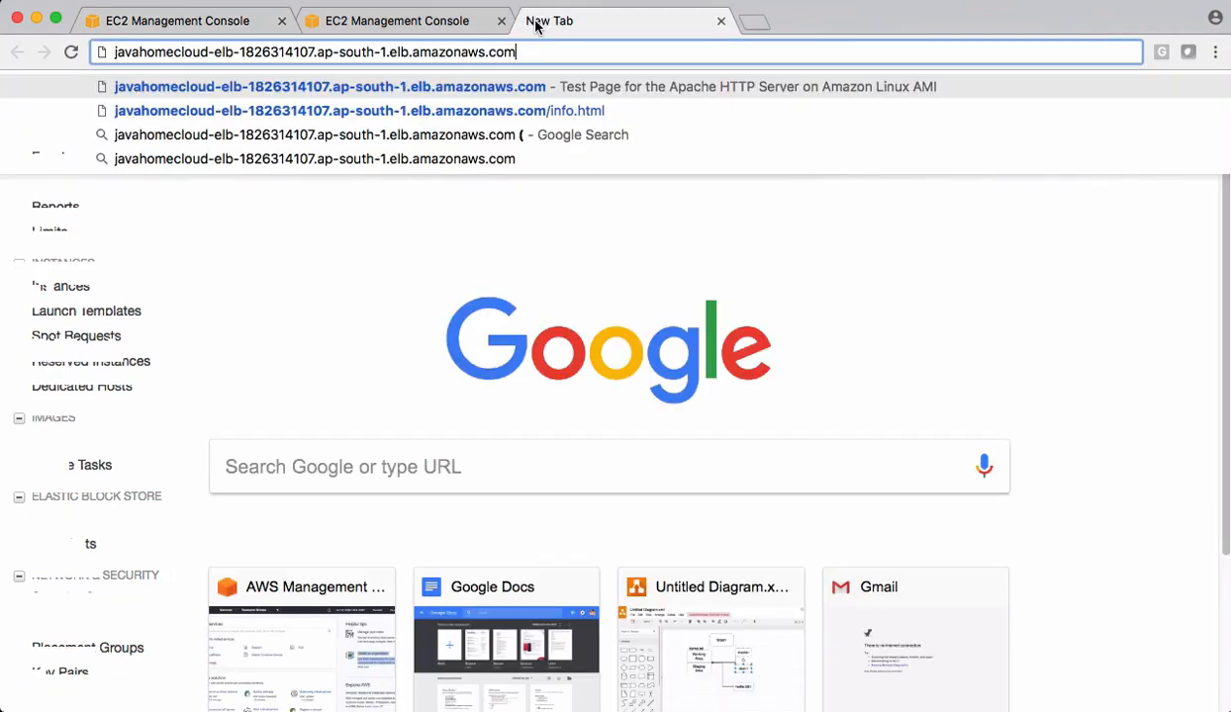
pyautogui.press('Return')
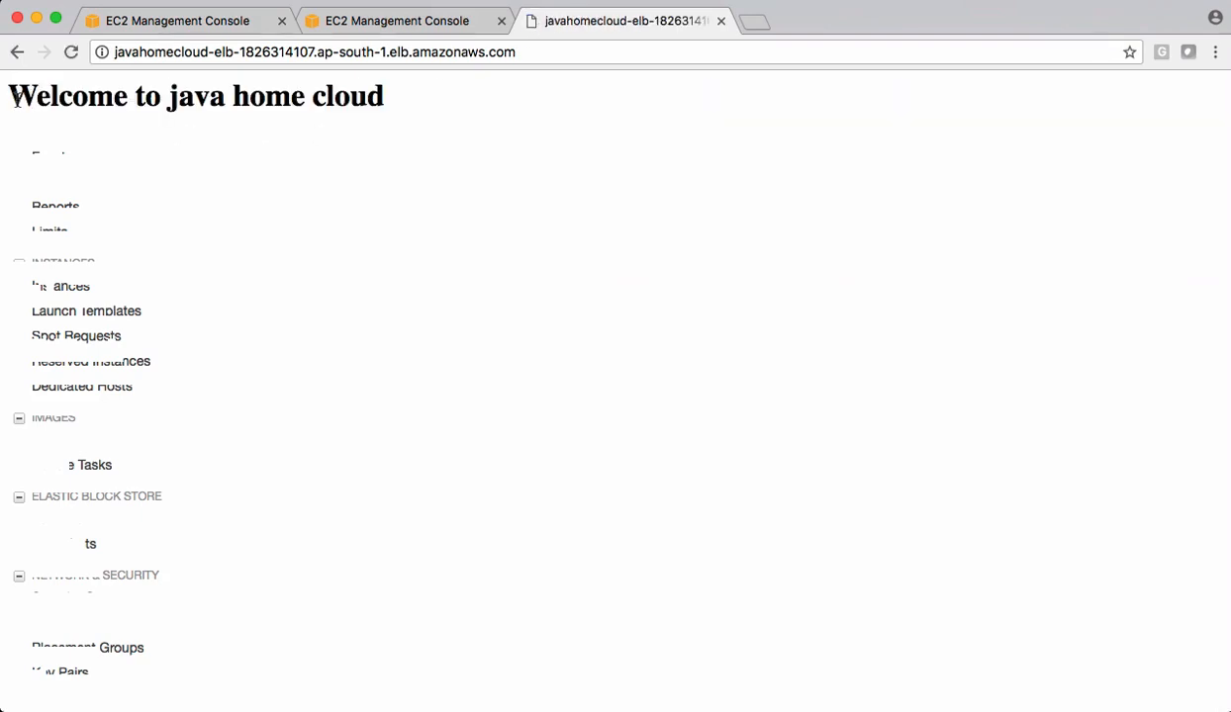
pyautogui.moveTo(15, 99); pyautogui.dragTo(336, 123)
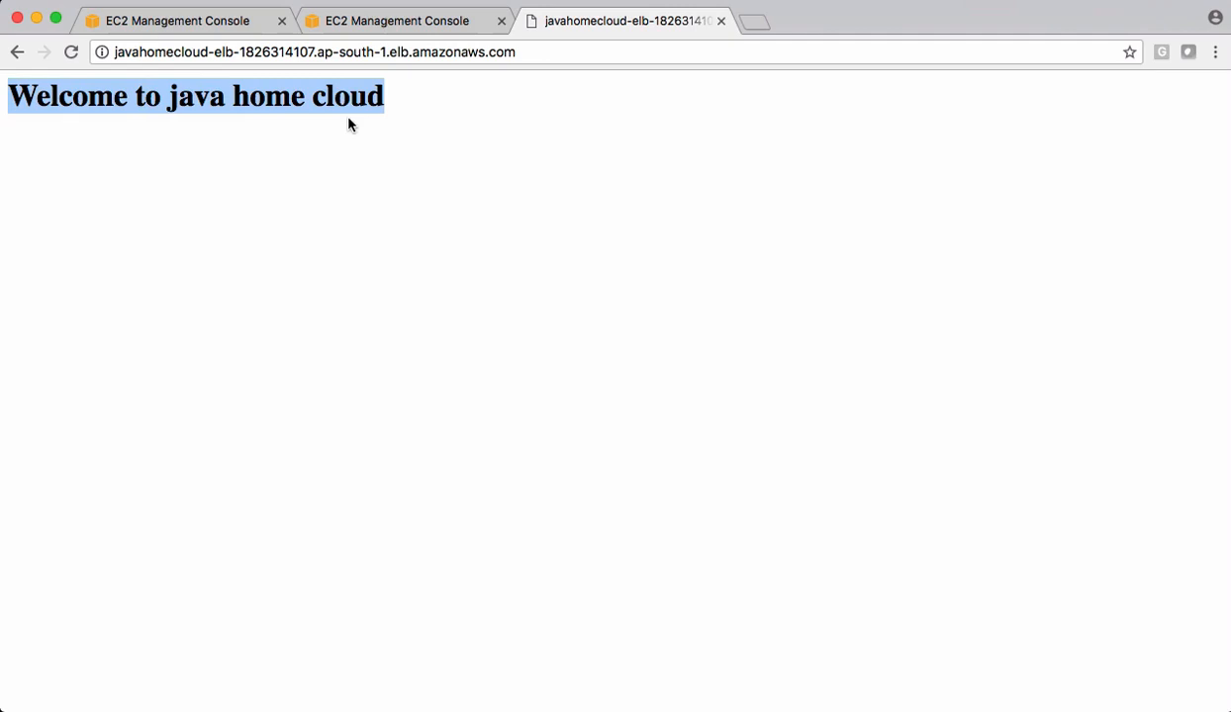
# - In the second console tab, display javahomecloud-asg with a wider Name column and examine its Decrease and Increase Group Size scaling policies
pyautogui.click(386, 19)
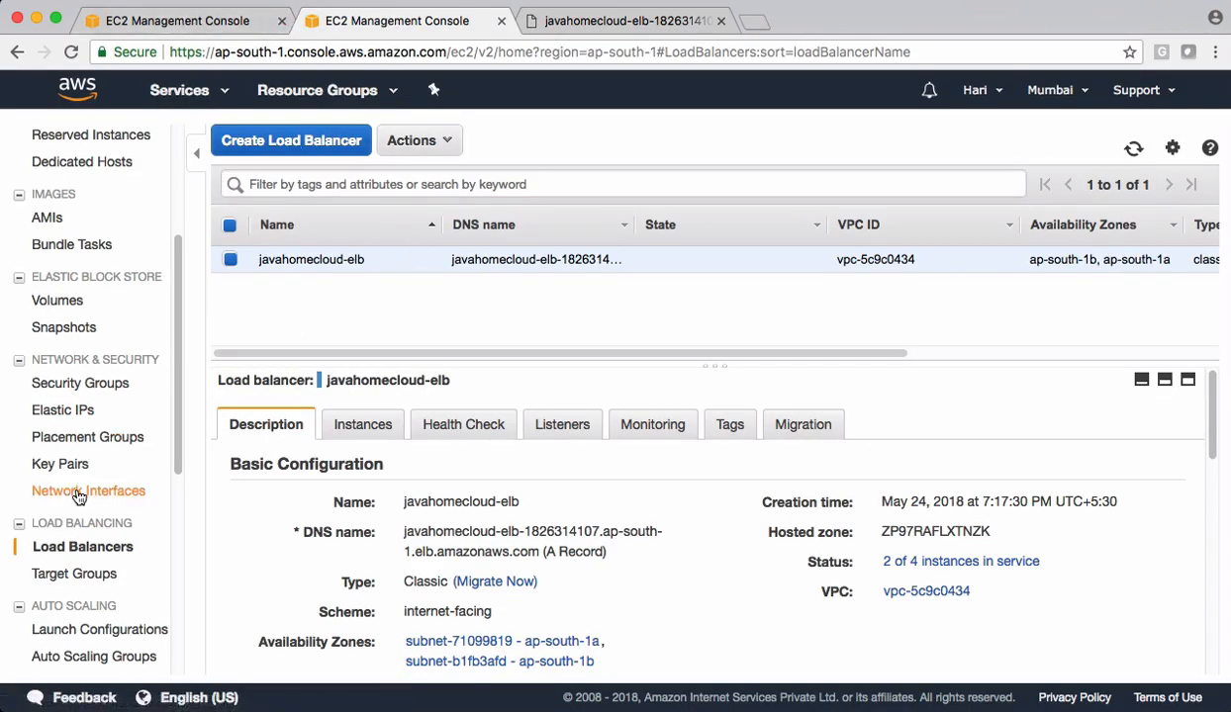
pyautogui.scroll(-2, 79, 496)
pyautogui.click(95, 599)
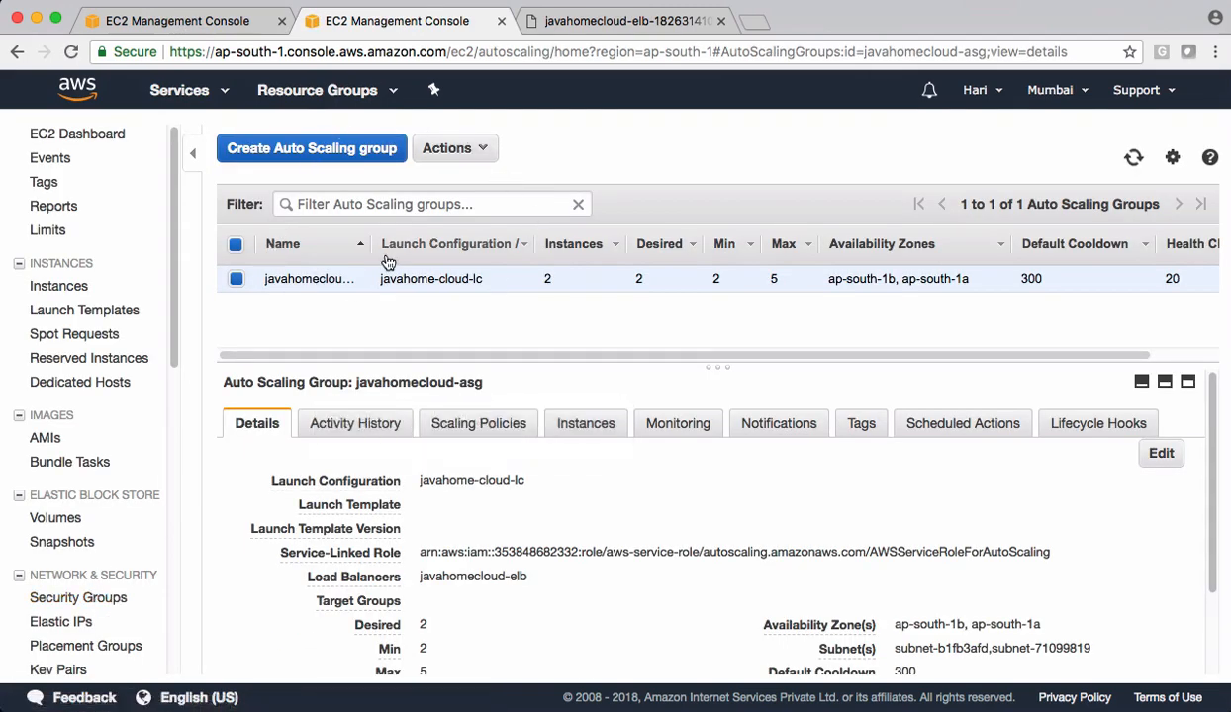
pyautogui.moveTo(372, 244); pyautogui.dragTo(420, 244)
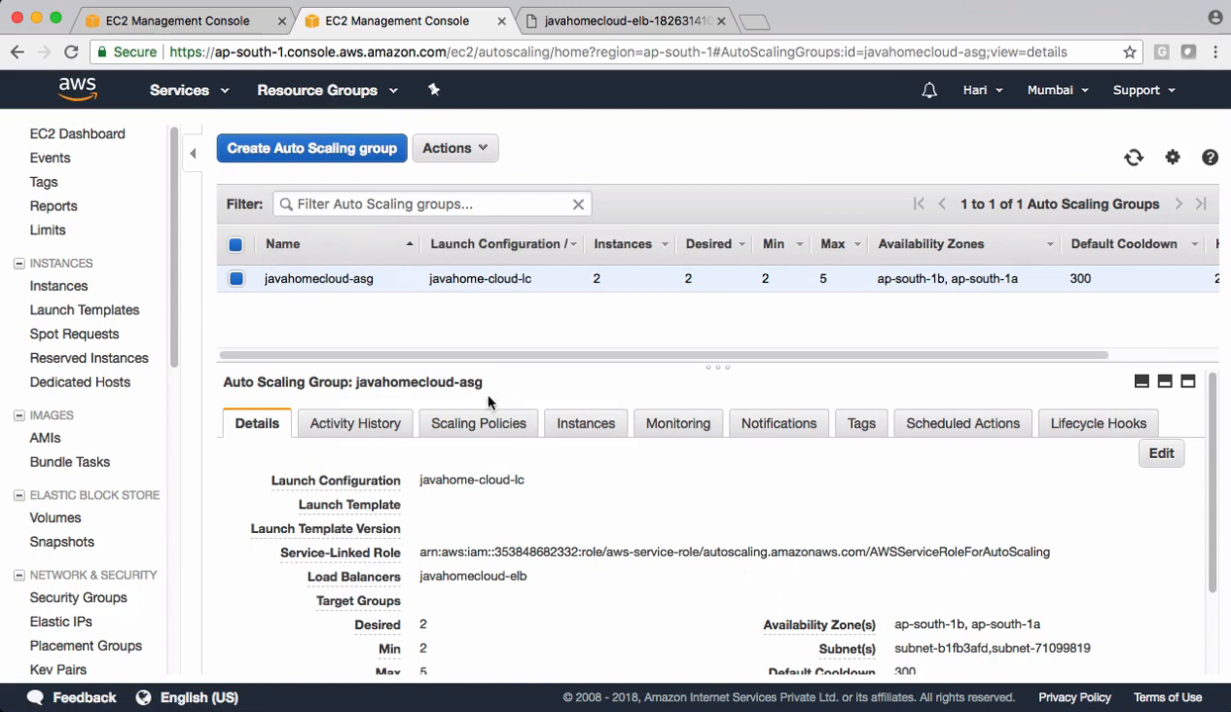
pyautogui.click(475, 432)
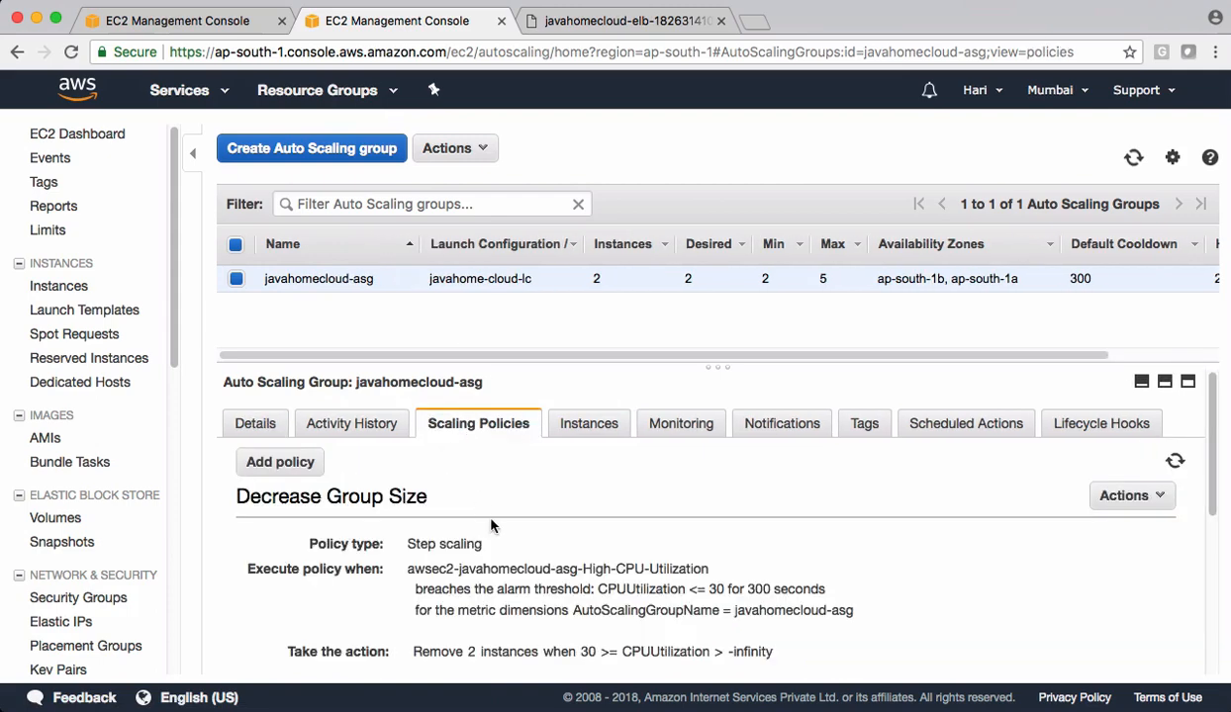
pyautogui.scroll(-1, 487, 522)
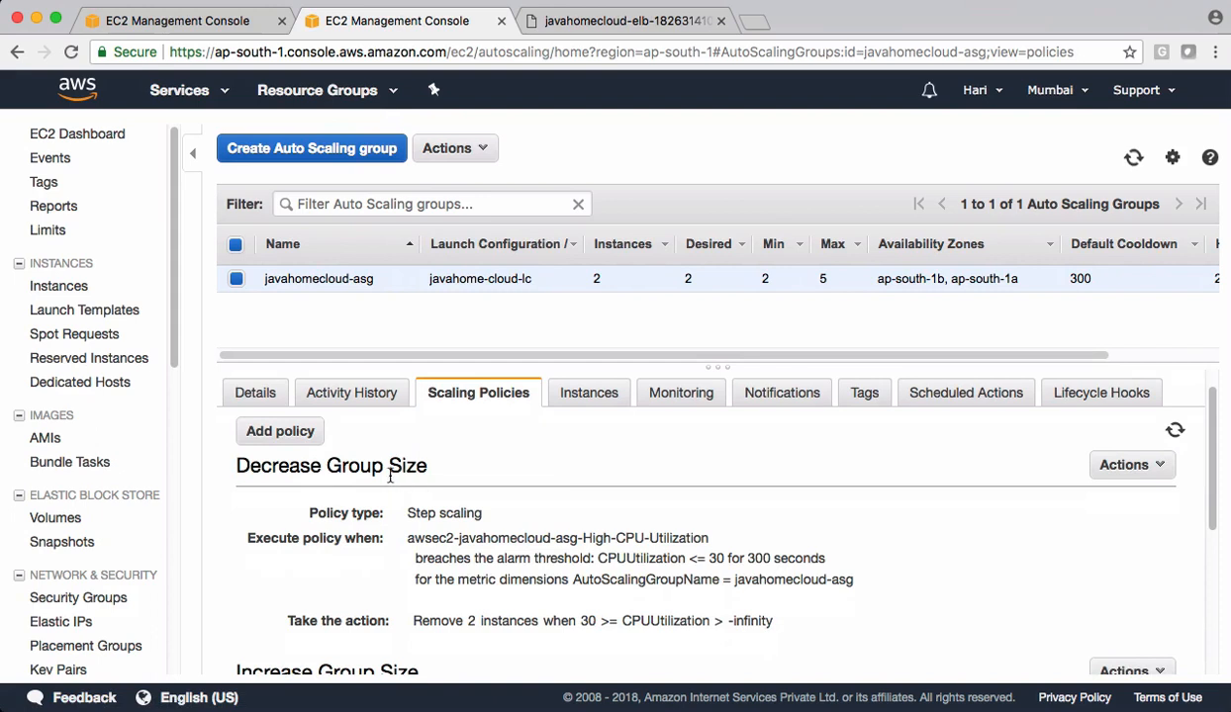
pyautogui.moveTo(235, 463); pyautogui.dragTo(422, 469)
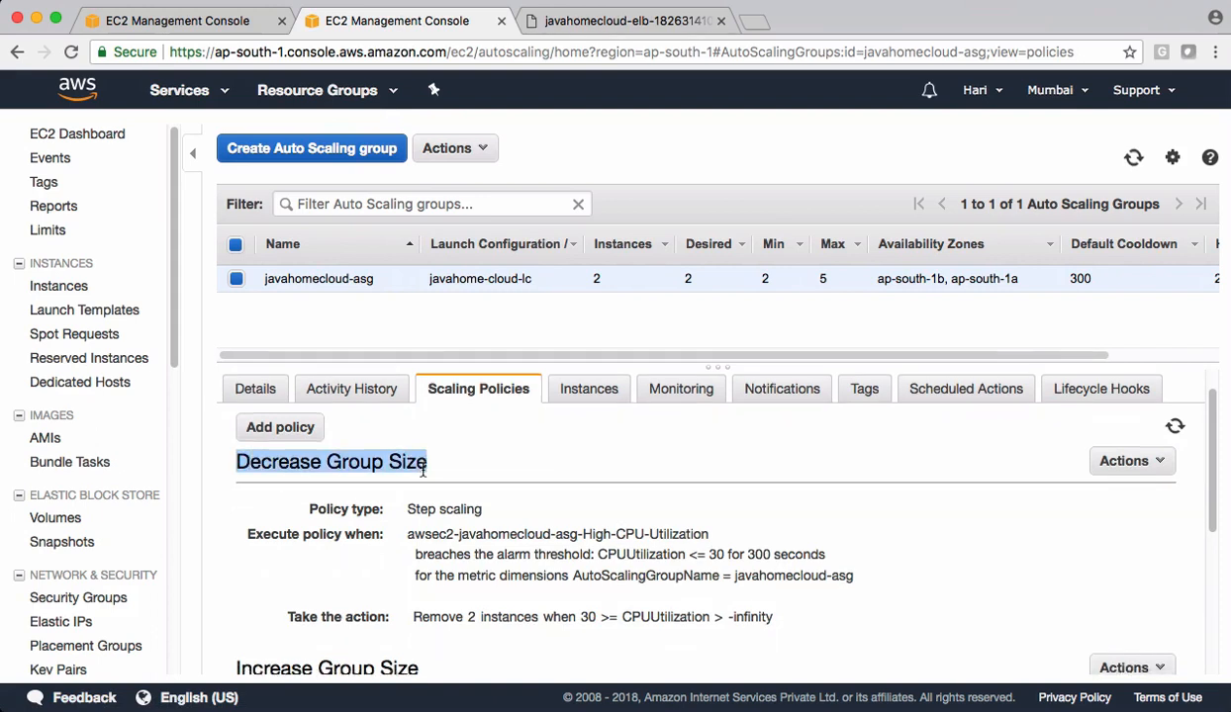
pyautogui.scroll(-2, 424, 467)
pyautogui.scroll(-1, 409, 576)
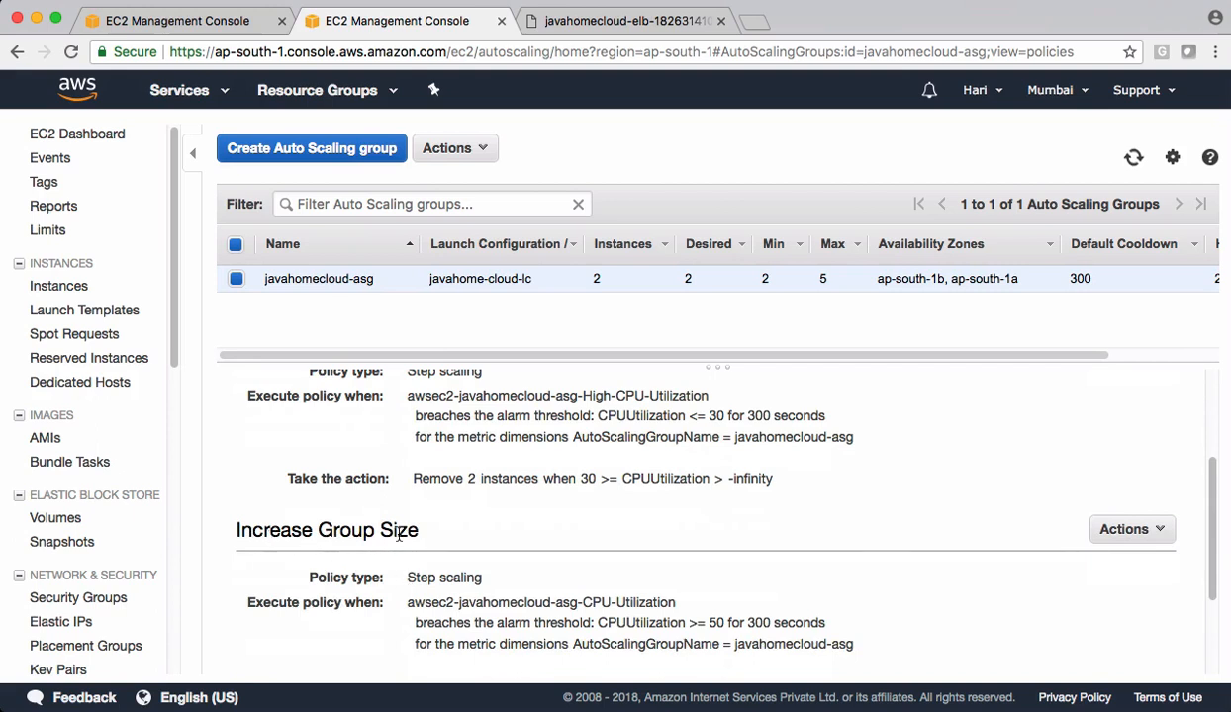
# - Execute the Increase Group Size policy manually with an alarm metric value of 70
pyautogui.click(1152, 532)
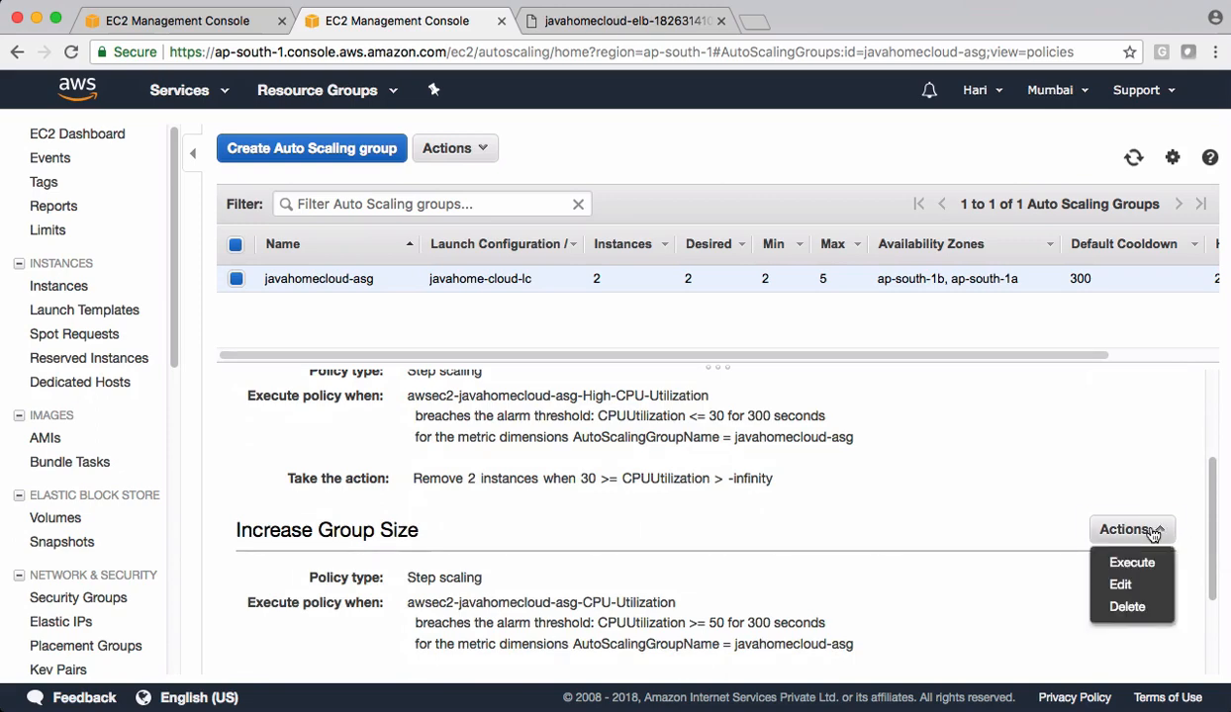
pyautogui.click(1120, 566)
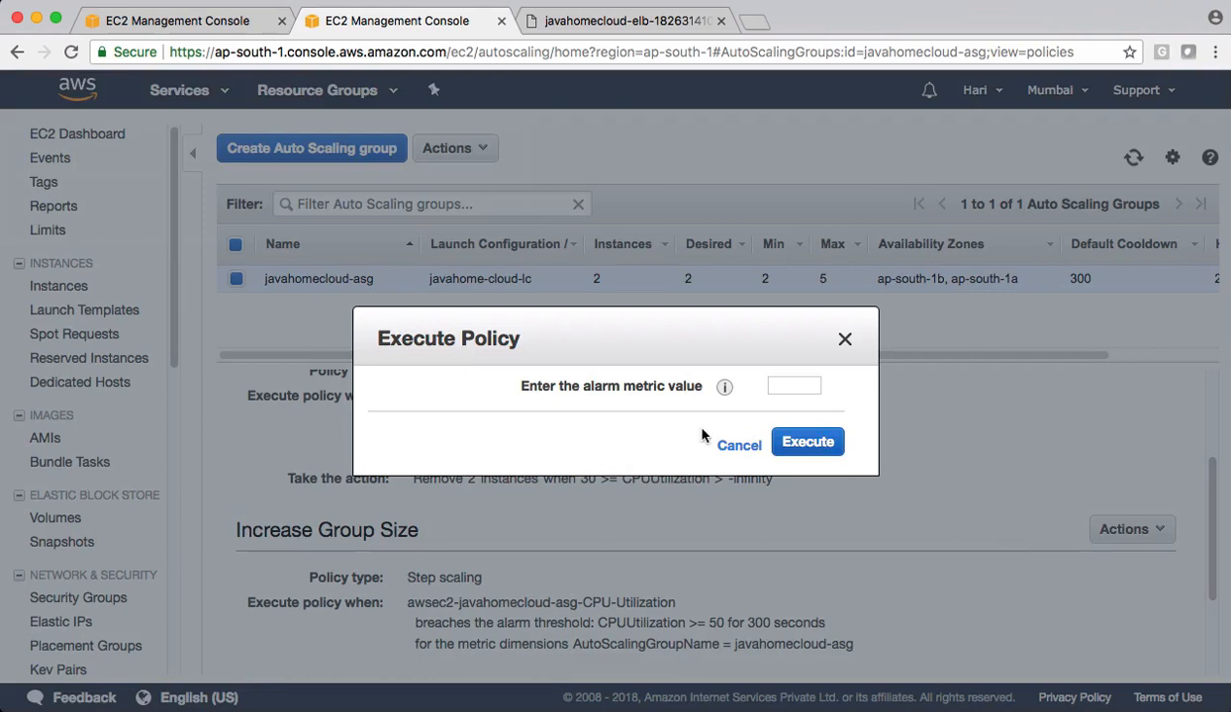
pyautogui.click(784, 385)
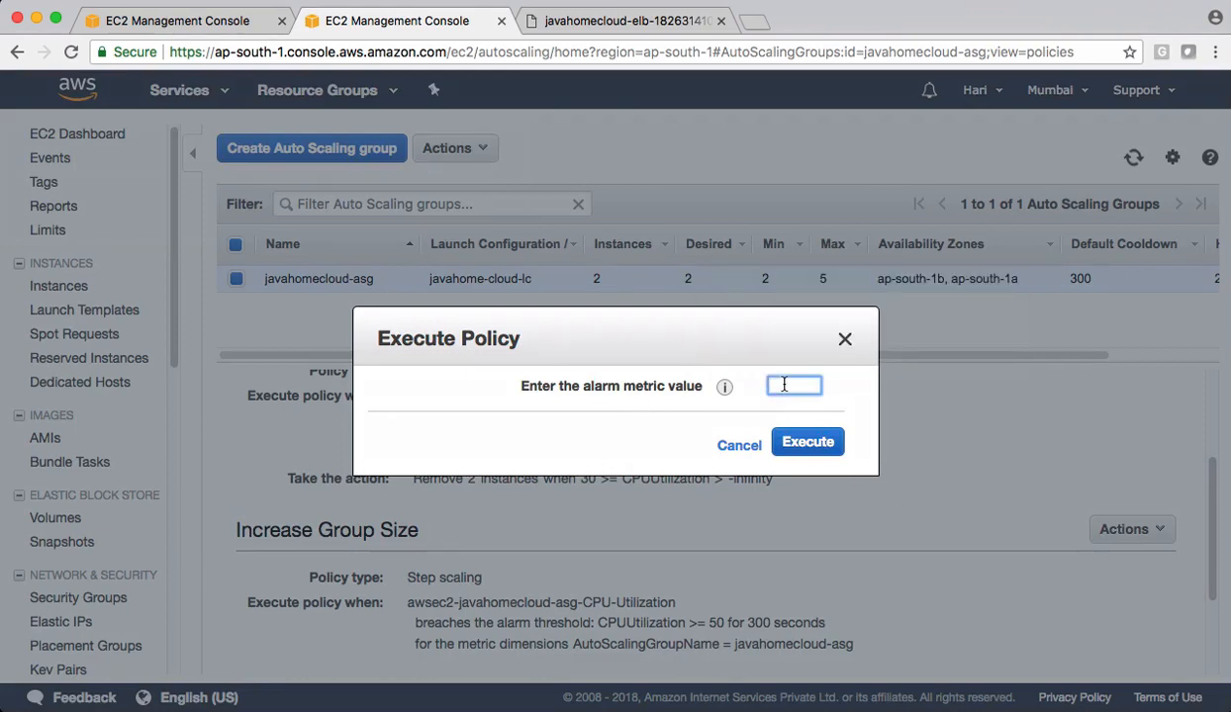
pyautogui.write('70')
pyautogui.click(800, 438)
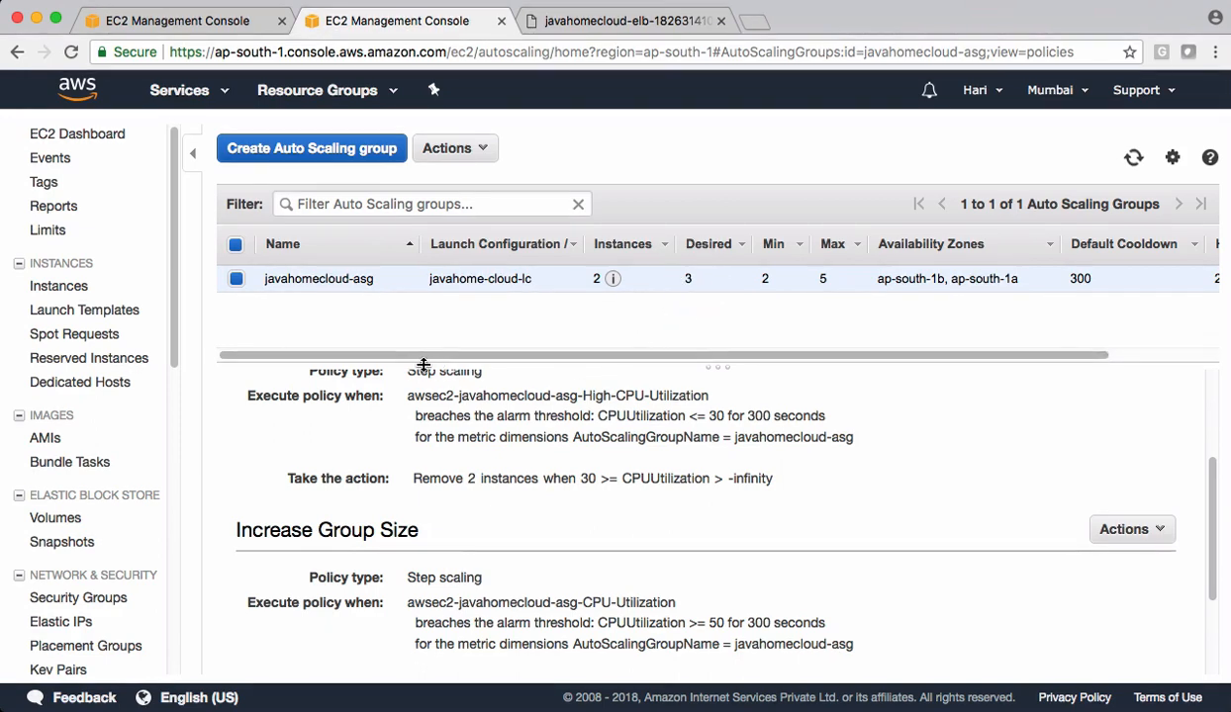
# - Examine the group's refreshed activity history, including the newest launch entry's cause, and refresh the Auto Scaling group list
pyautogui.scroll(4, 415, 400)
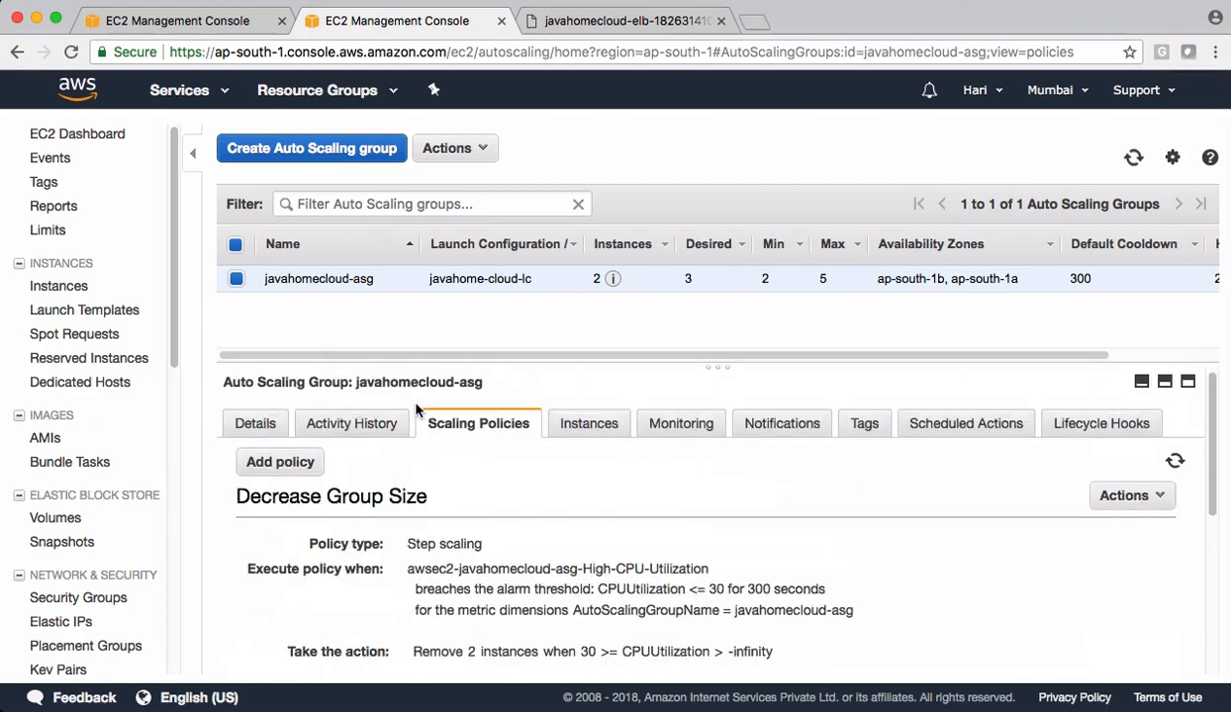
pyautogui.click(339, 426)
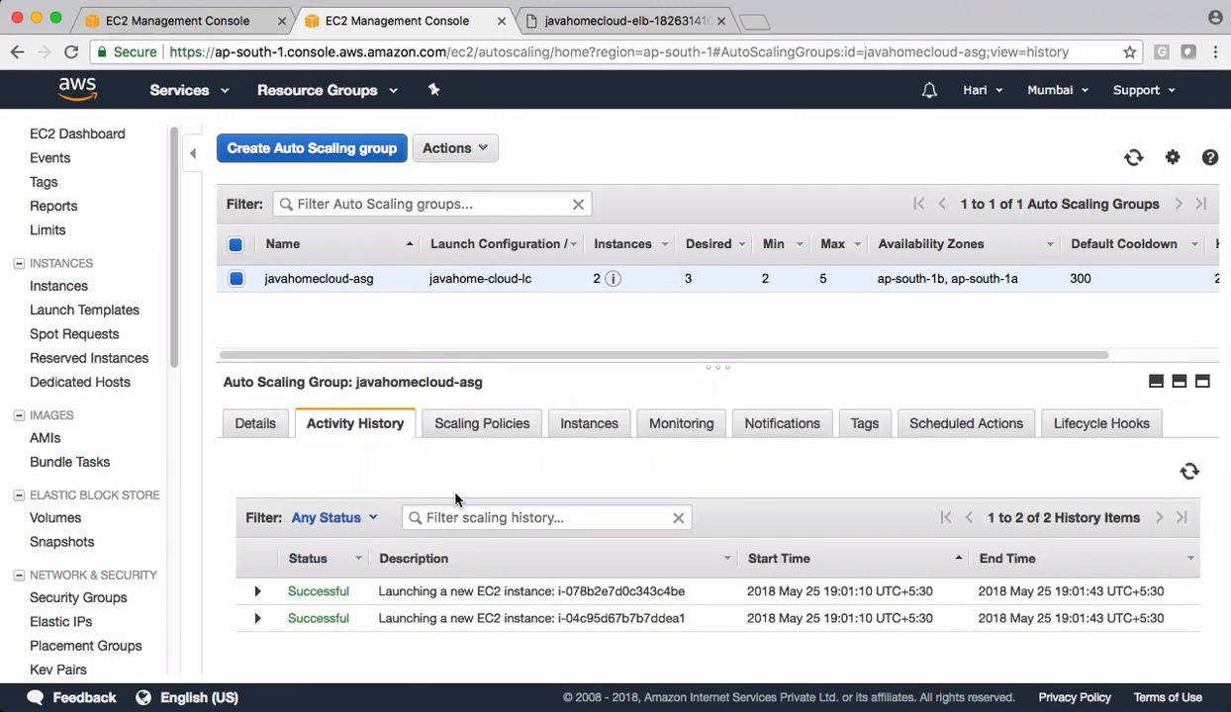
pyautogui.click(1188, 472)
pyautogui.click(1187, 475)
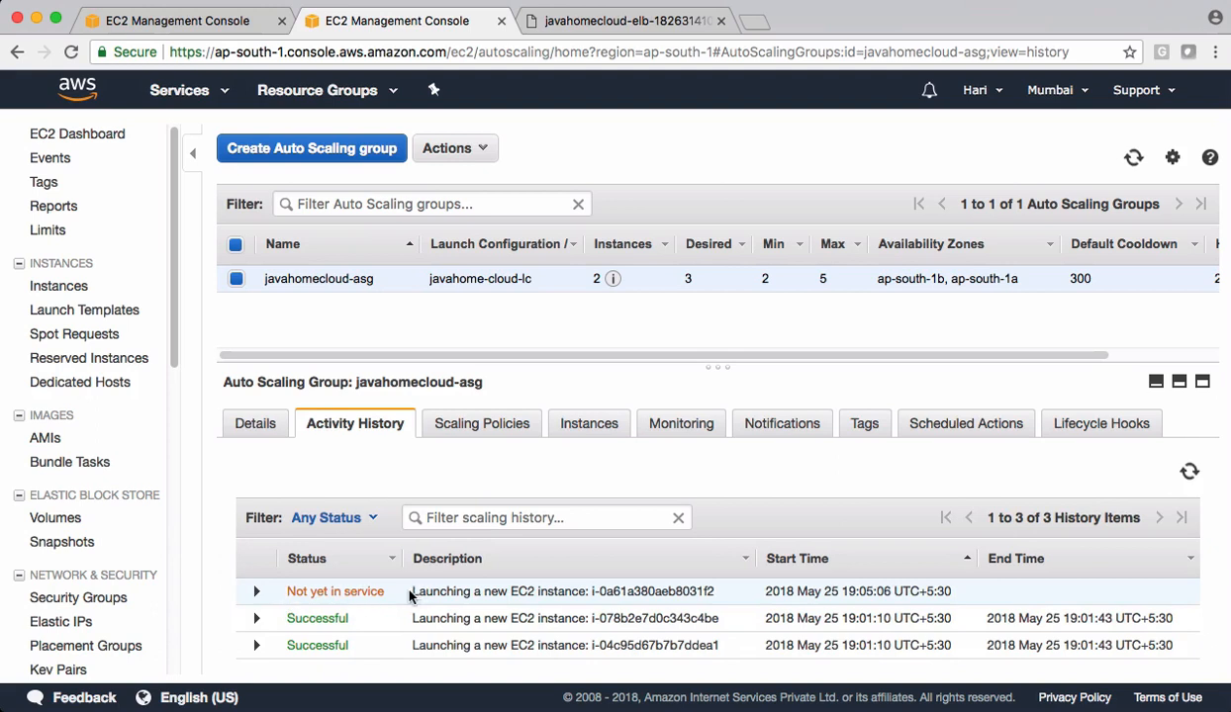
pyautogui.moveTo(410, 593); pyautogui.dragTo(719, 597)
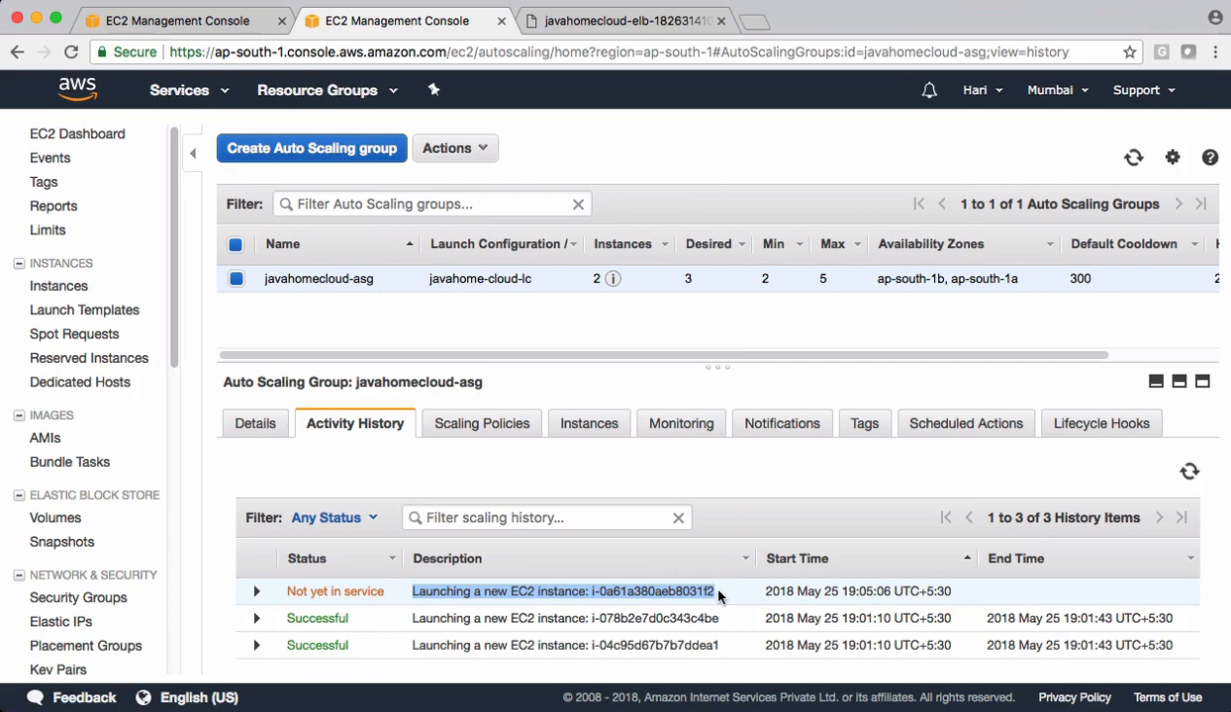
pyautogui.click(718, 597)
pyautogui.scroll(-1, 384, 575)
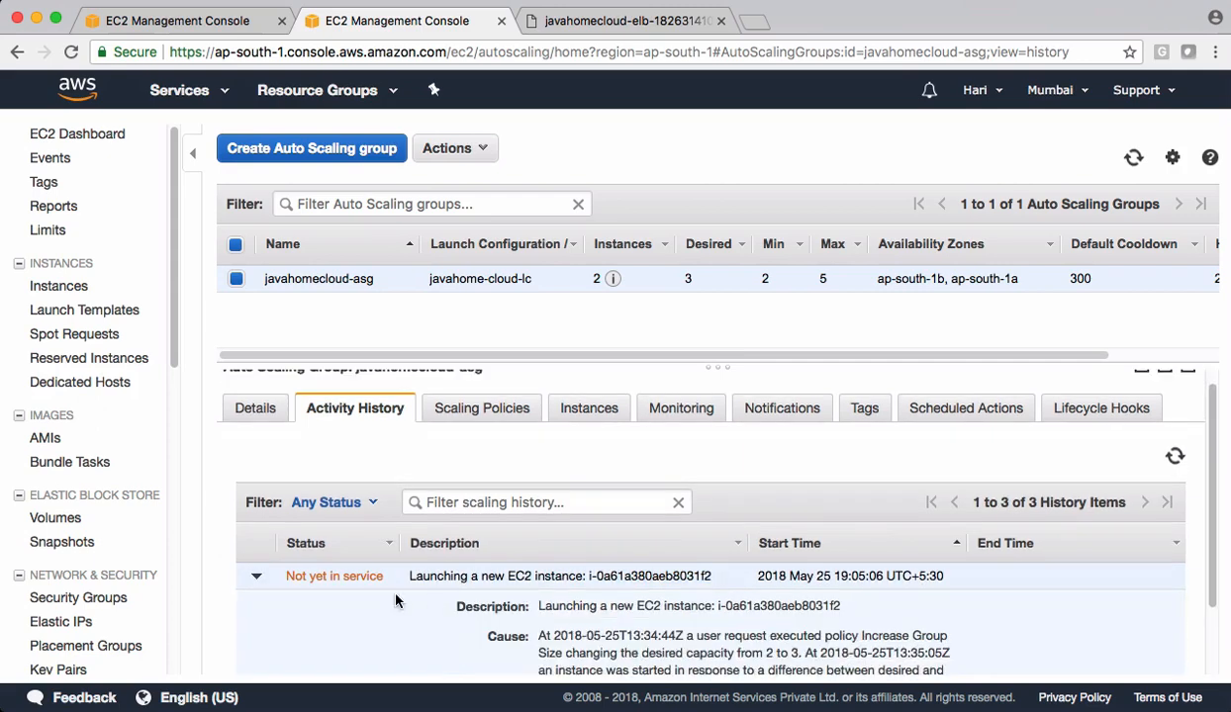
pyautogui.click(258, 579)
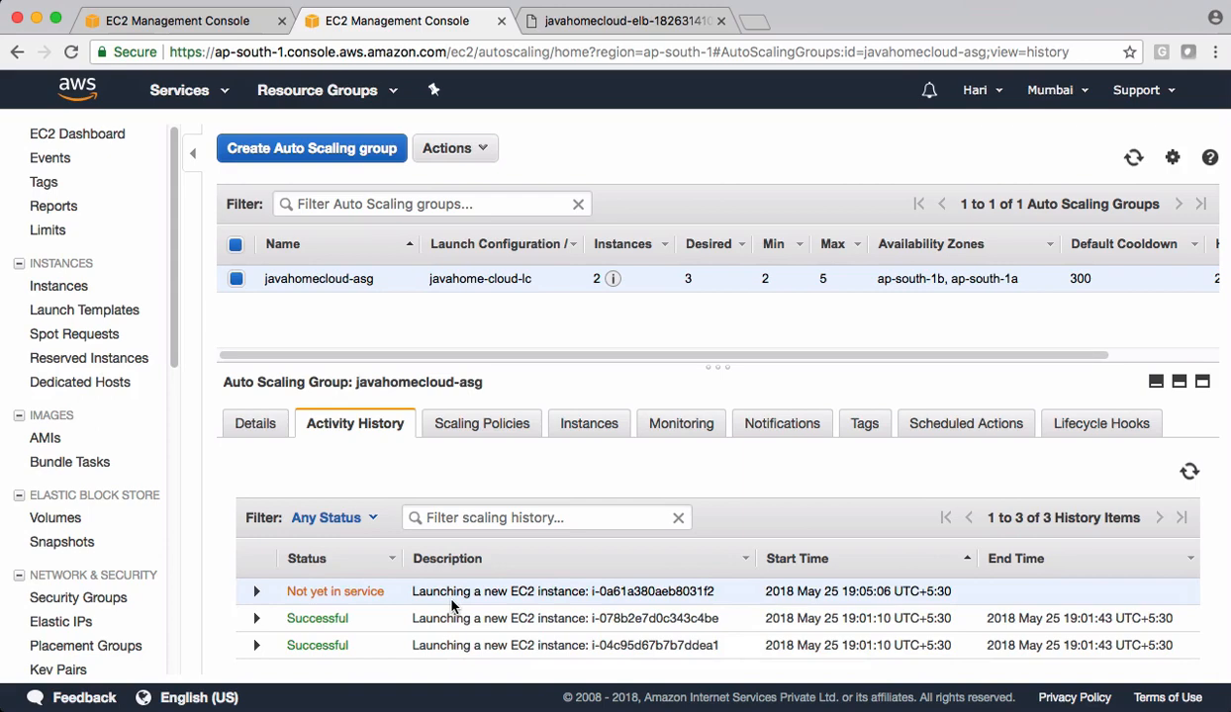
pyautogui.click(1133, 157)
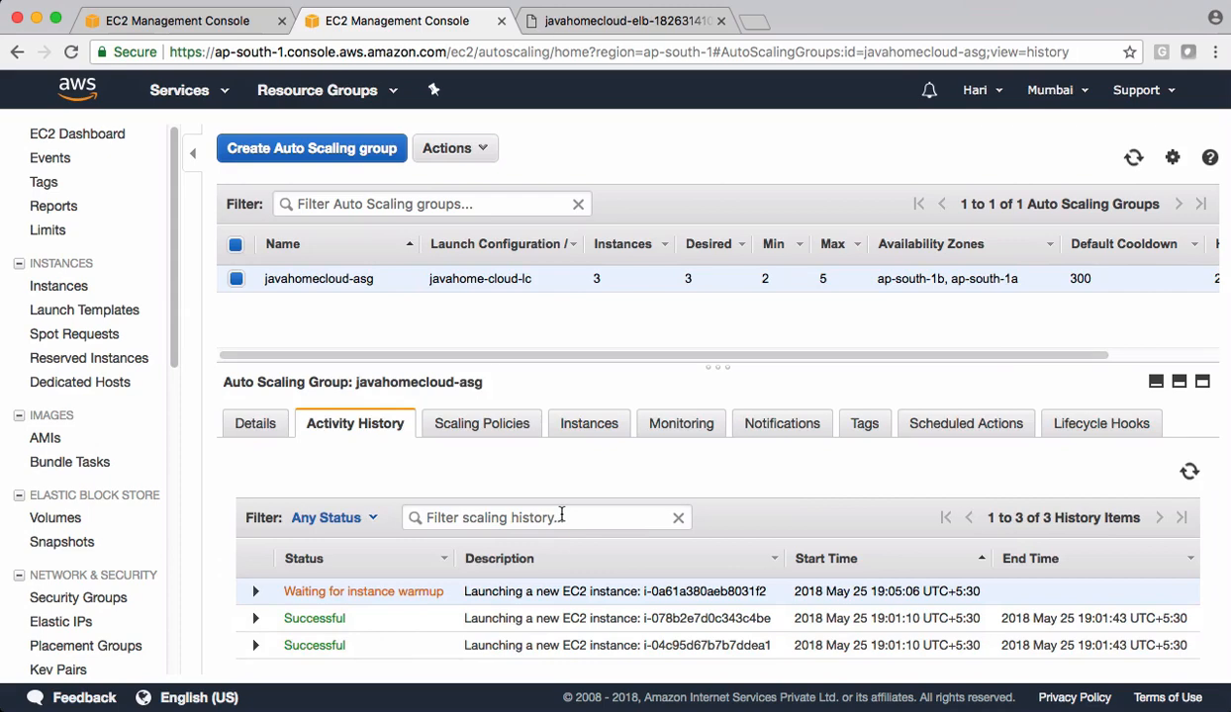
# - Open the scheduled actions of the javahomecloud-asg group
pyautogui.click(965, 415)
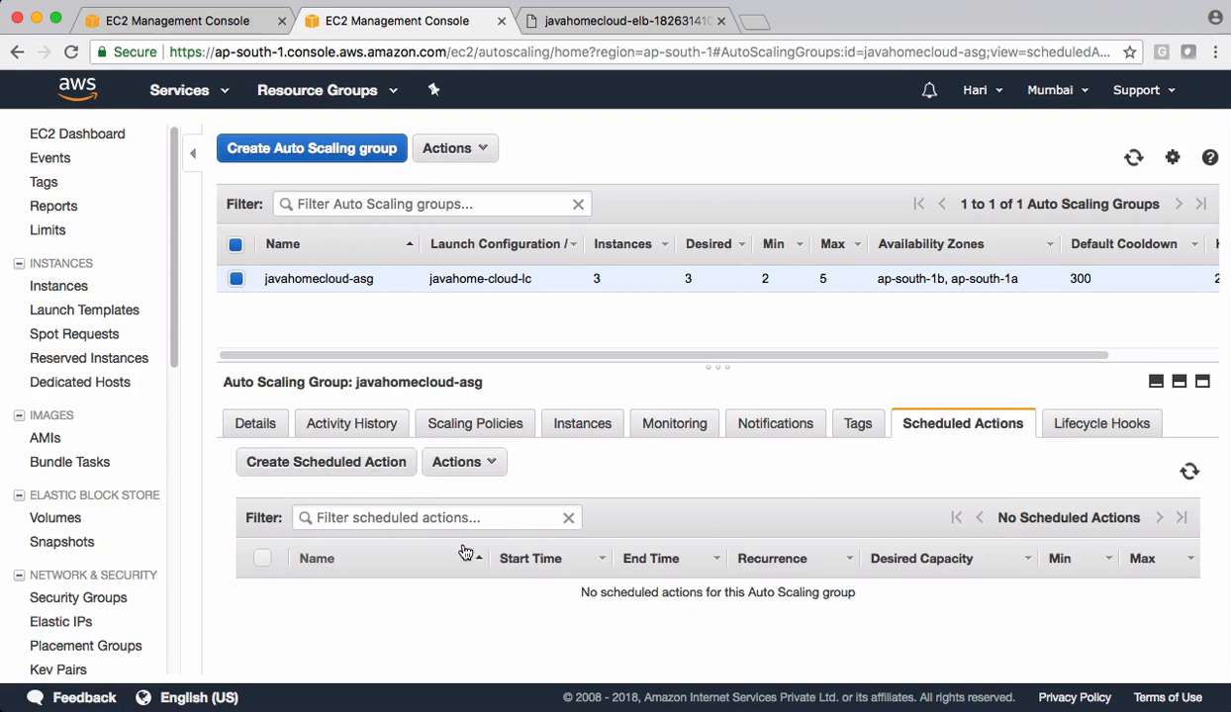